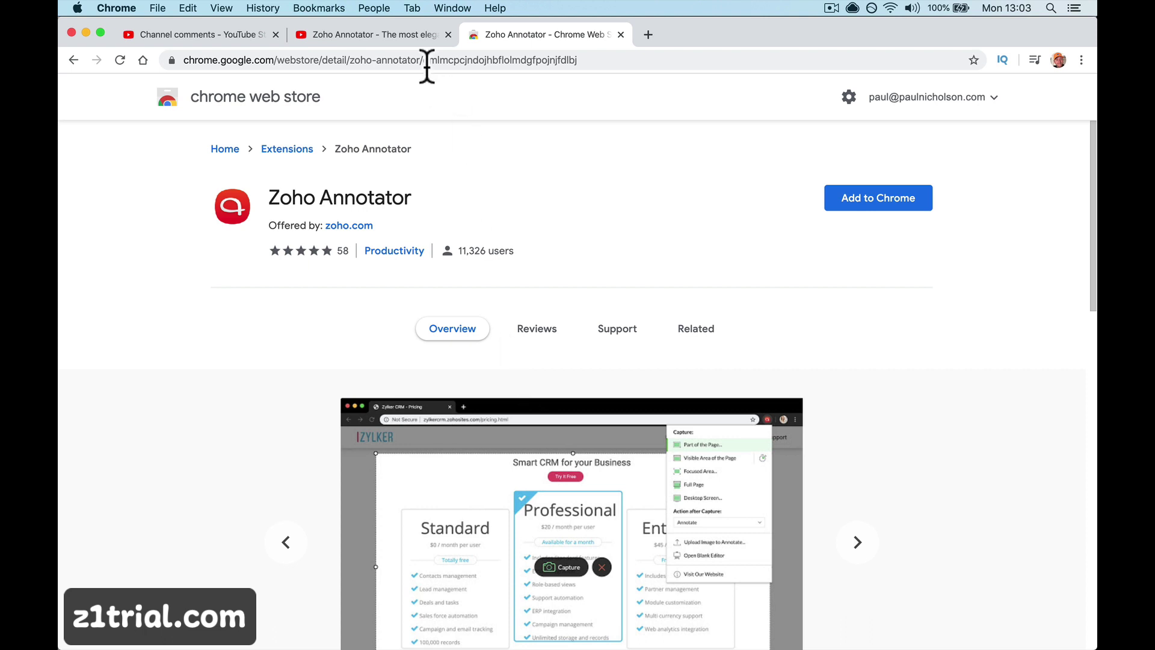
Install the Zoho Annotator extension in Chrome from its web store page and dismiss the installation notice.
{"action": "left_click_drag", "start_coordinate": [425, 62], "coordinate": [594, 59]}
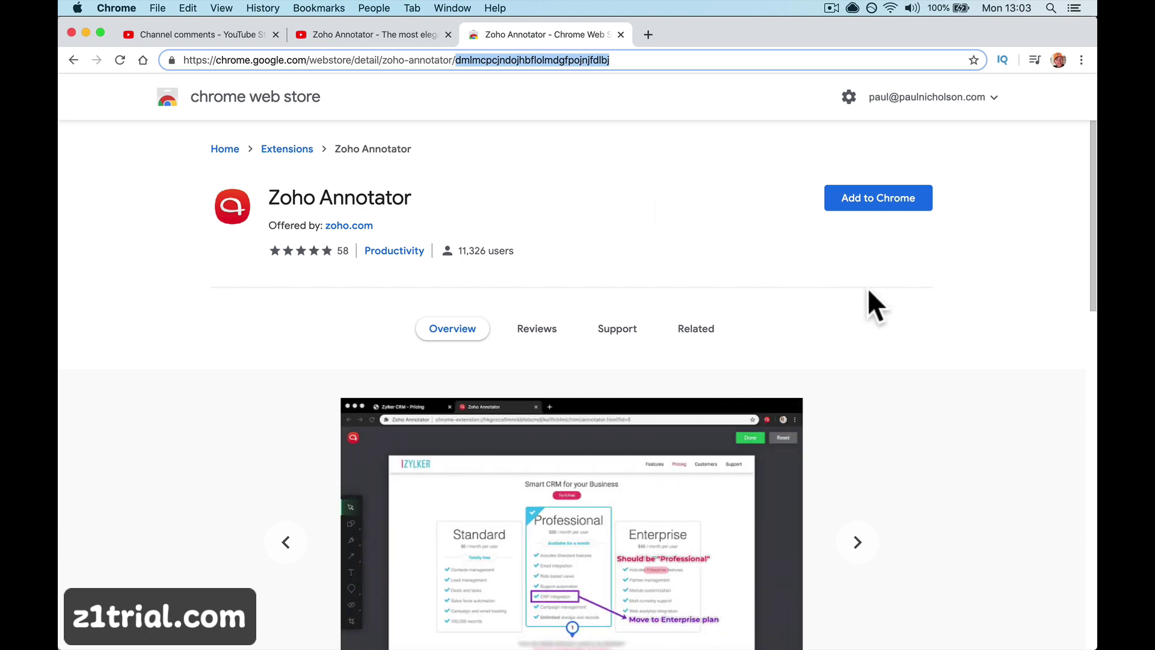
{"action": "left_click", "coordinate": [886, 205]}
{"action": "left_click", "coordinate": [692, 240]}
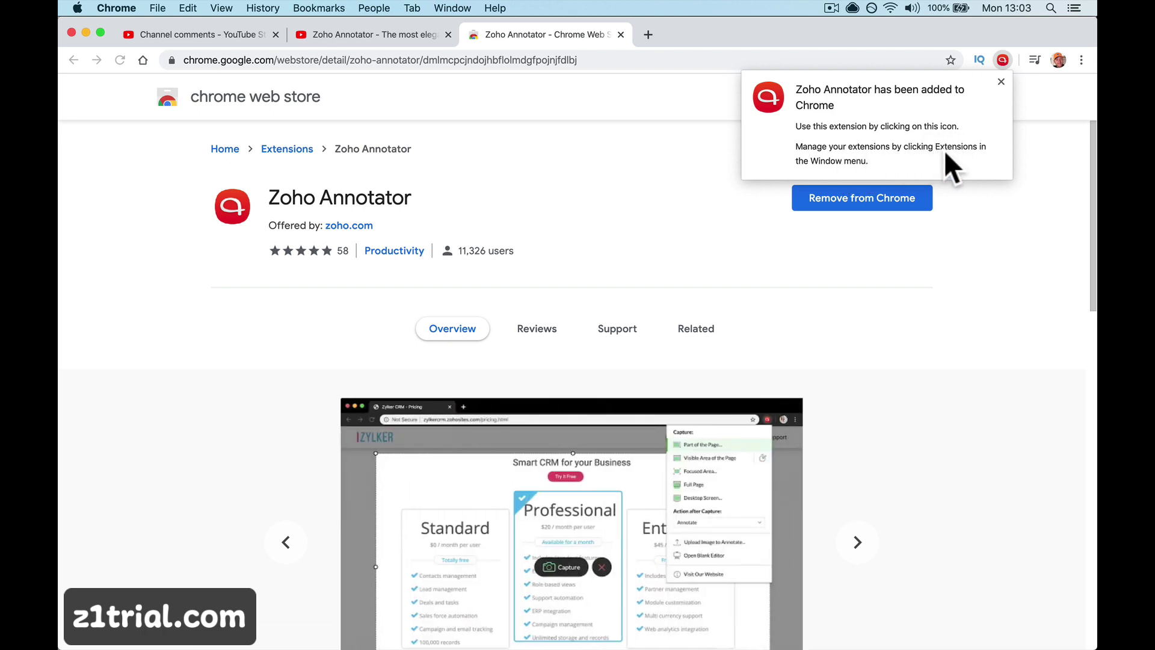
{"action": "left_click", "coordinate": [1002, 82]}
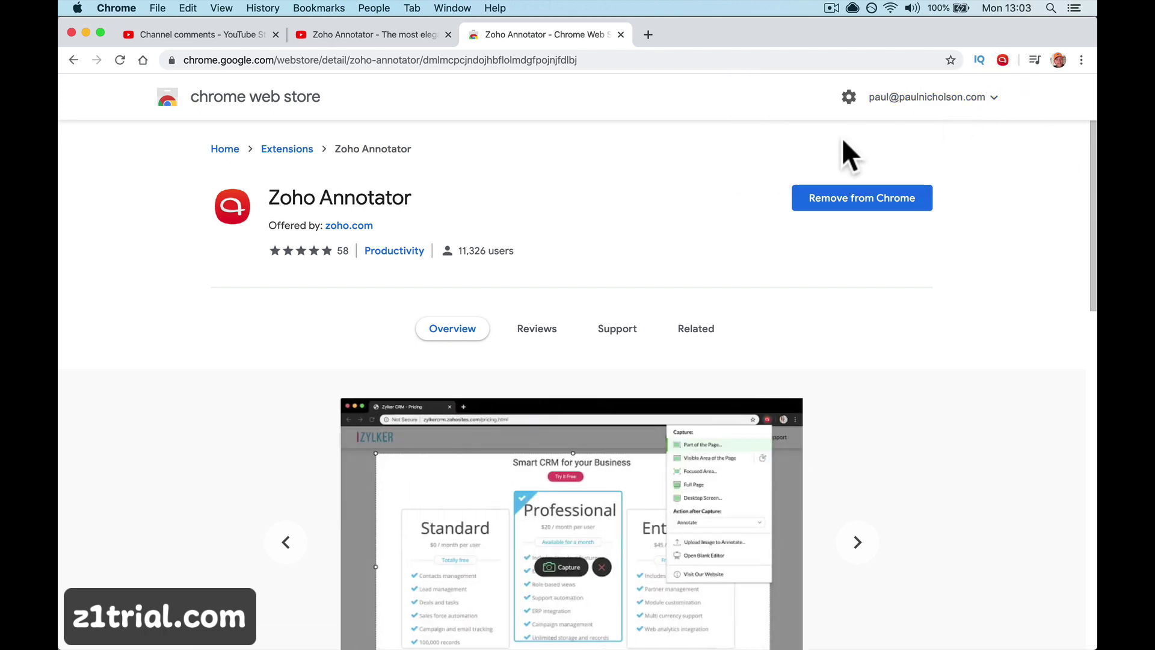
Load paulnicholson.com in place of the open YouTube video page.
{"action": "left_click", "coordinate": [390, 37]}
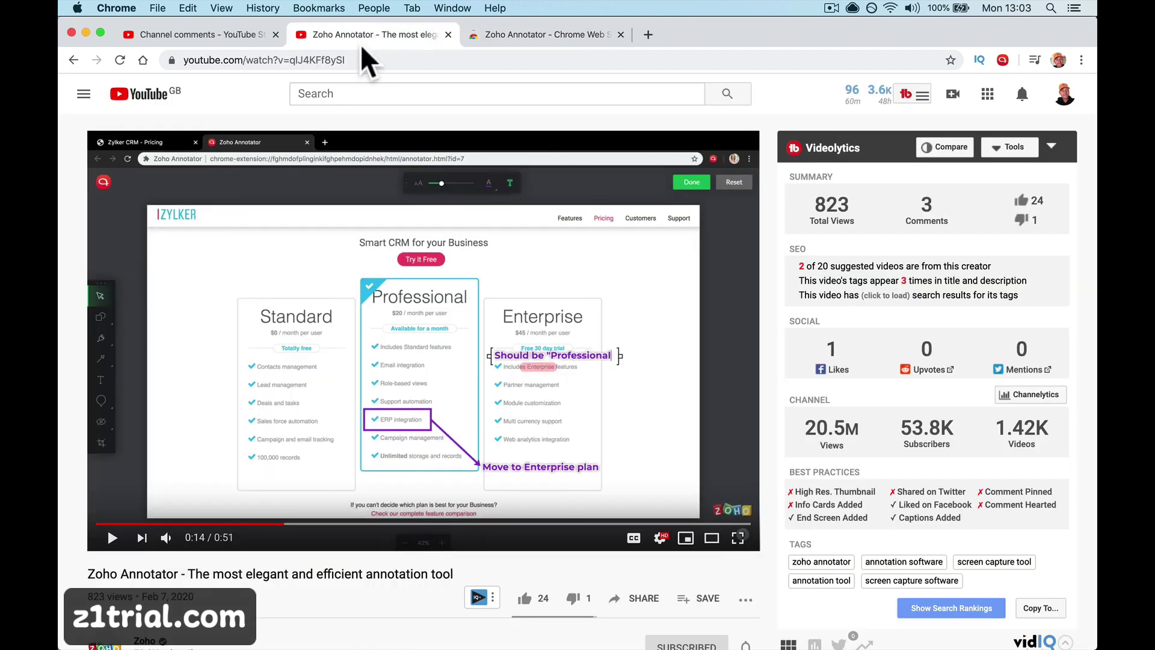
{"action": "left_click", "coordinate": [295, 62]}
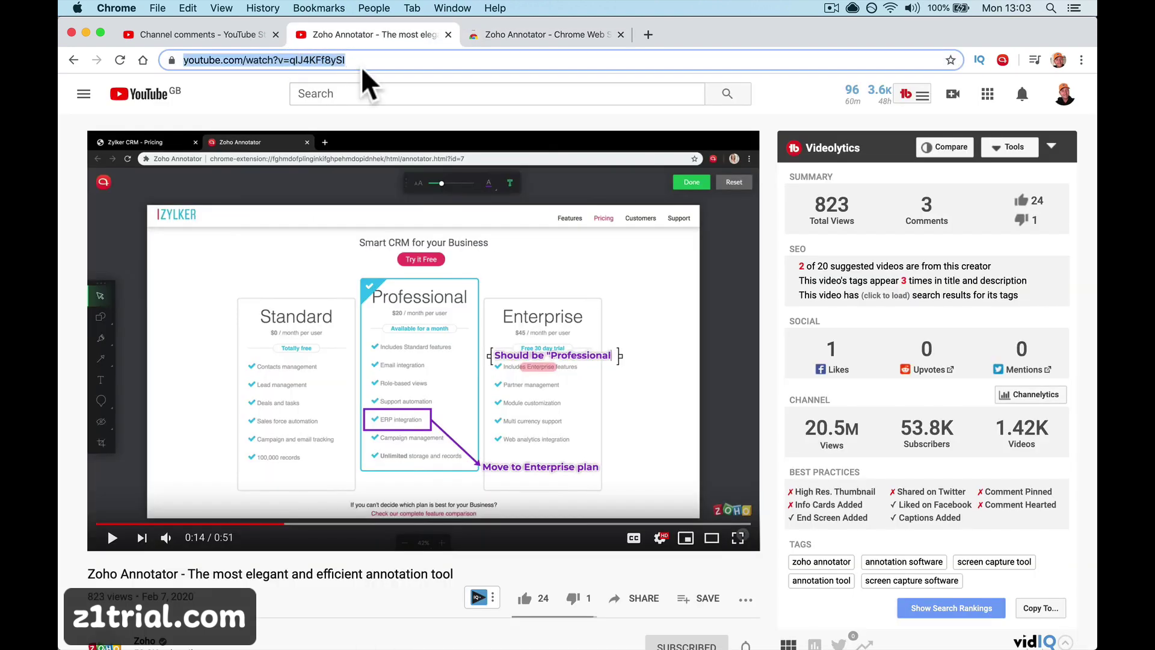
{"action": "type", "text": "paulnicholson.com"}
{"action": "key", "text": "Return"}
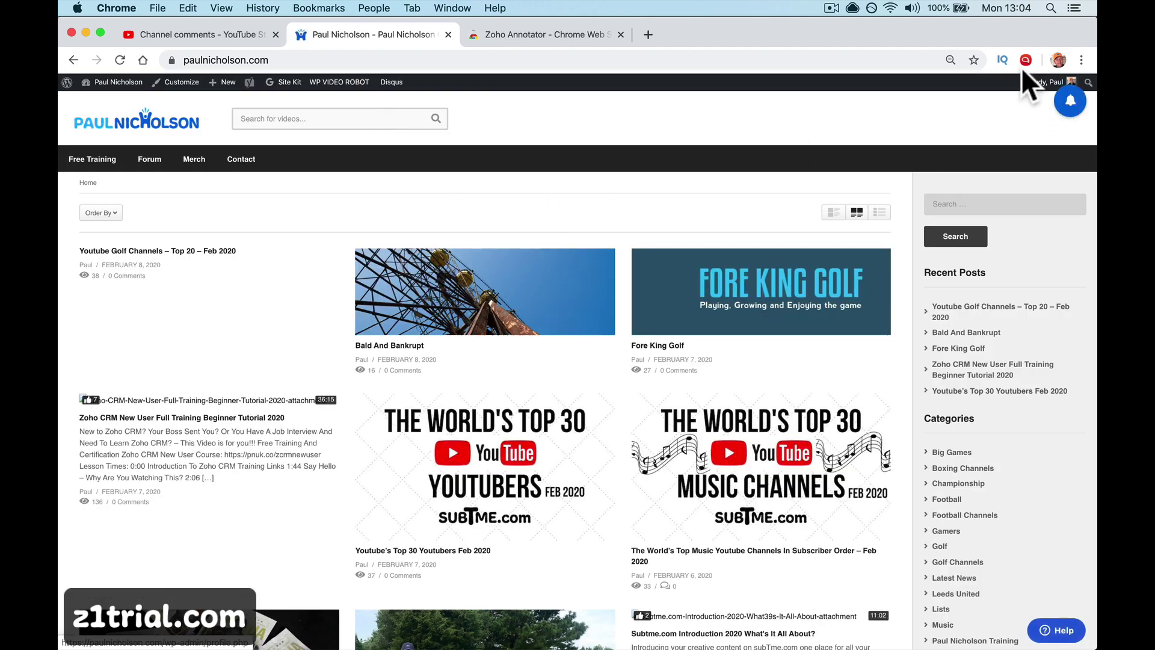
Capture part of the page, from the site header through the first two post columns, and close the capture and the web store page.
{"action": "left_click", "coordinate": [1024, 60]}
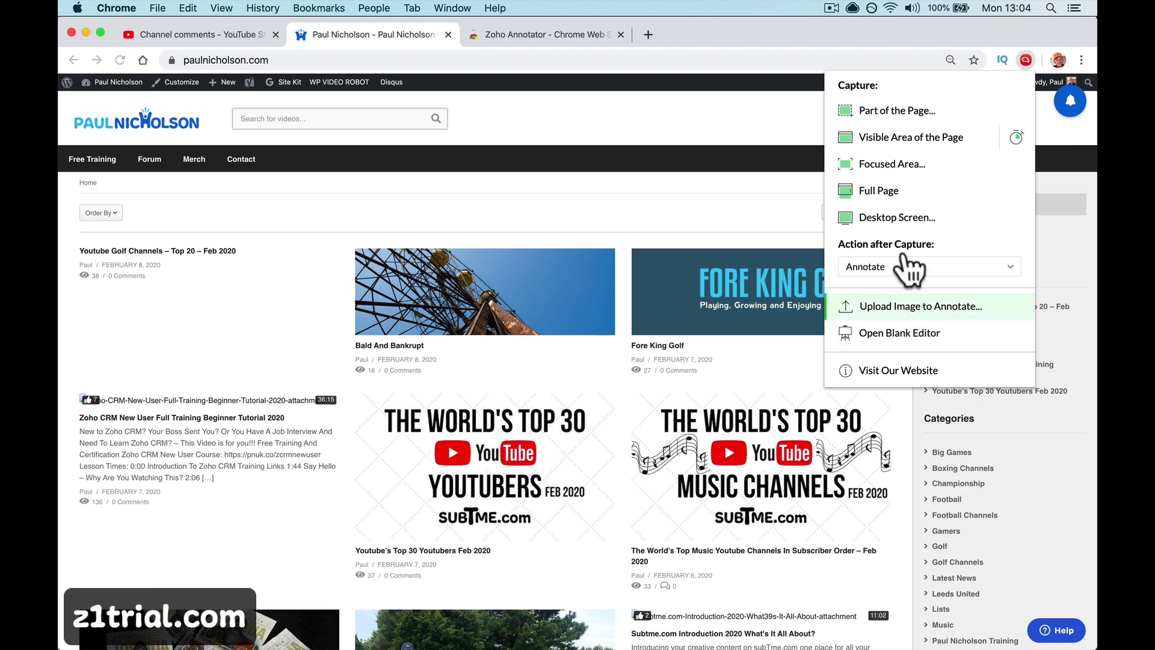
{"action": "left_click", "coordinate": [913, 110]}
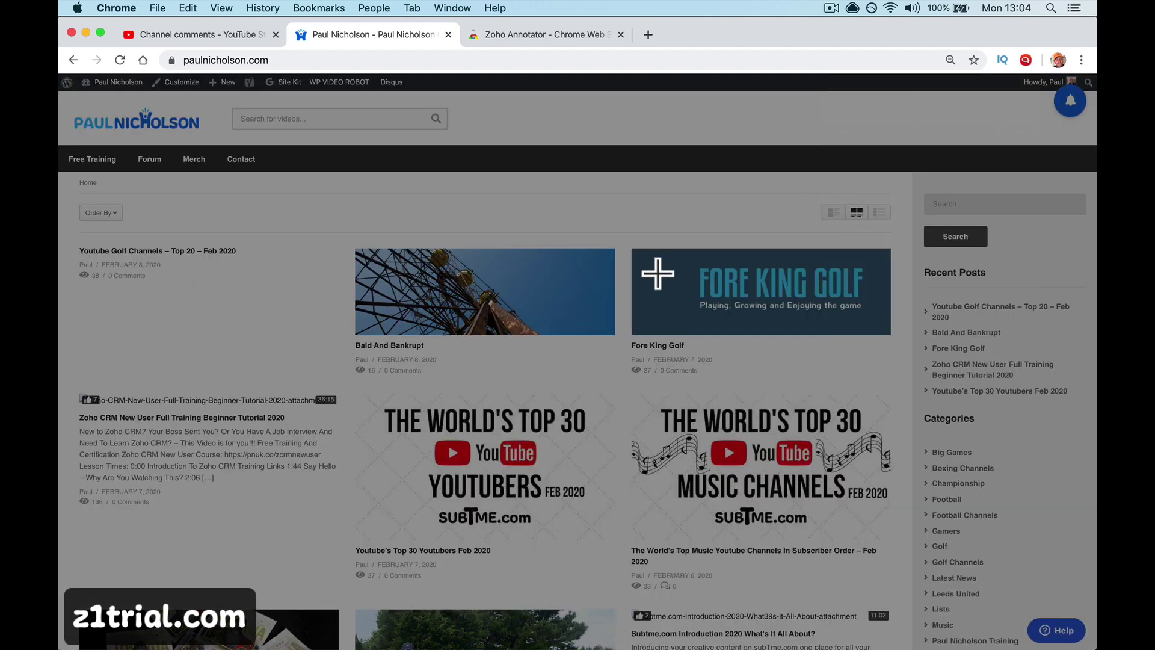
{"action": "left_click_drag", "start_coordinate": [617, 569], "coordinate": [62, 100]}
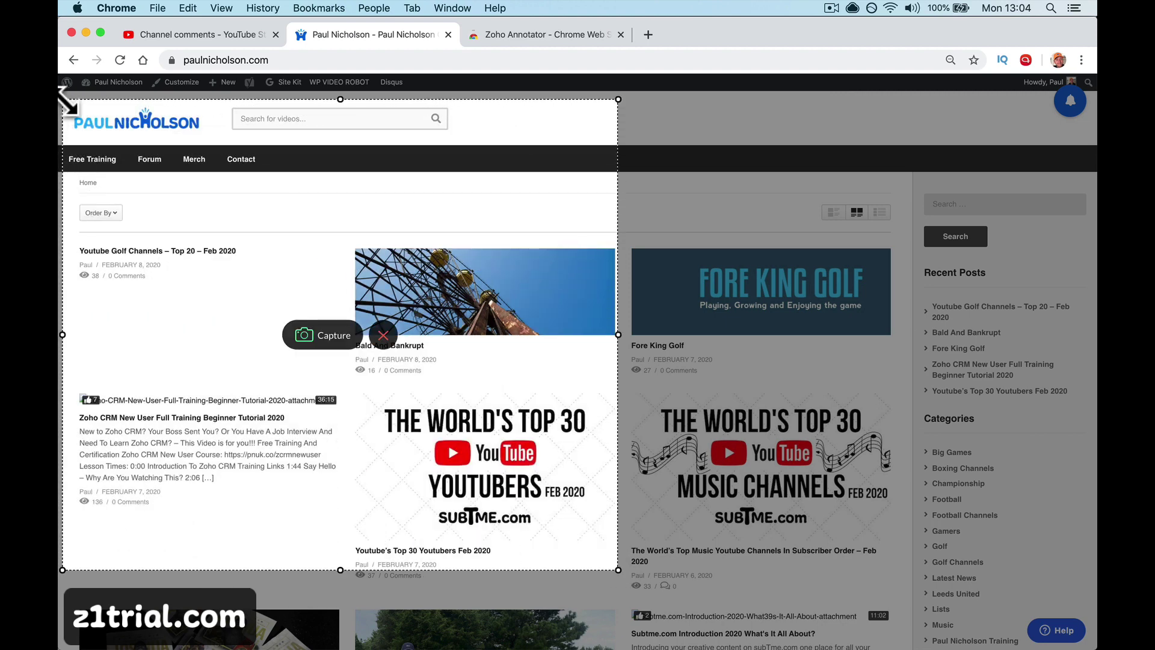
{"action": "left_click", "coordinate": [313, 336]}
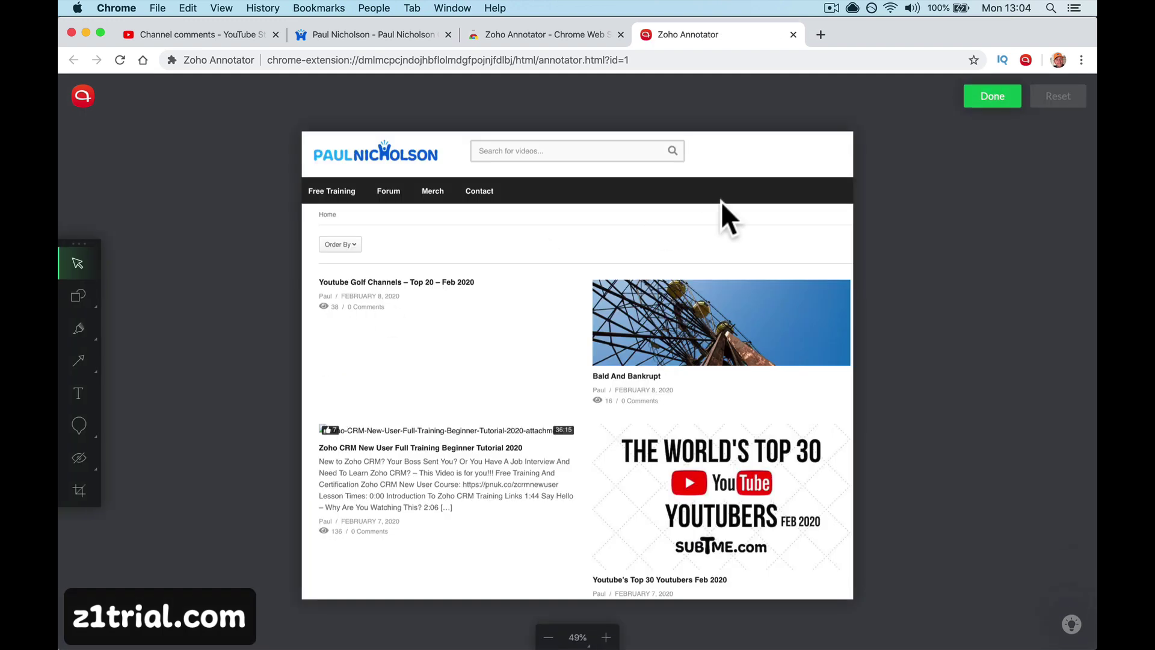
{"action": "left_click", "coordinate": [793, 35]}
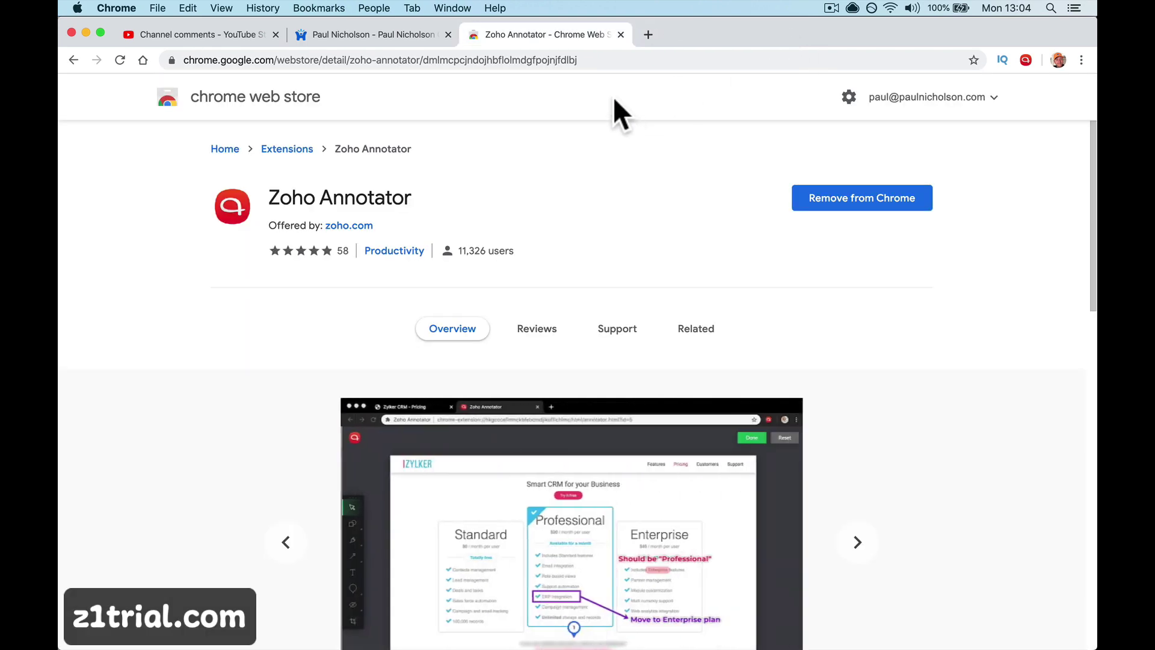
{"action": "left_click", "coordinate": [621, 34]}
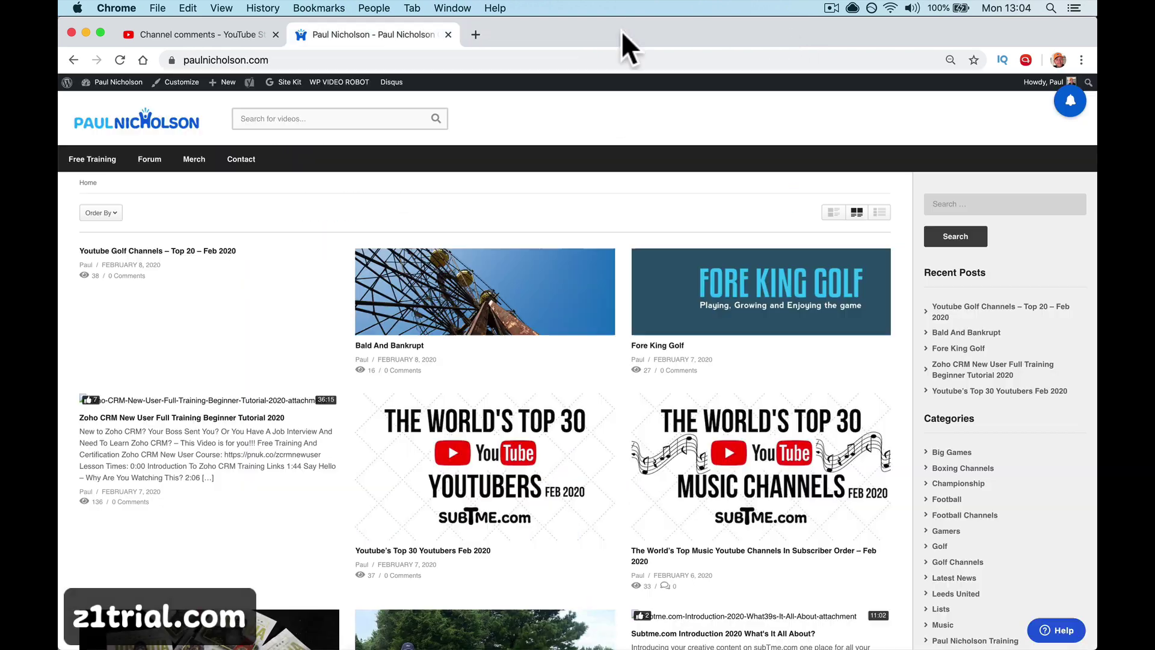
Capture the visible area of the page with Zoho Annotator and close the resulting capture.
{"action": "left_click", "coordinate": [1025, 60]}
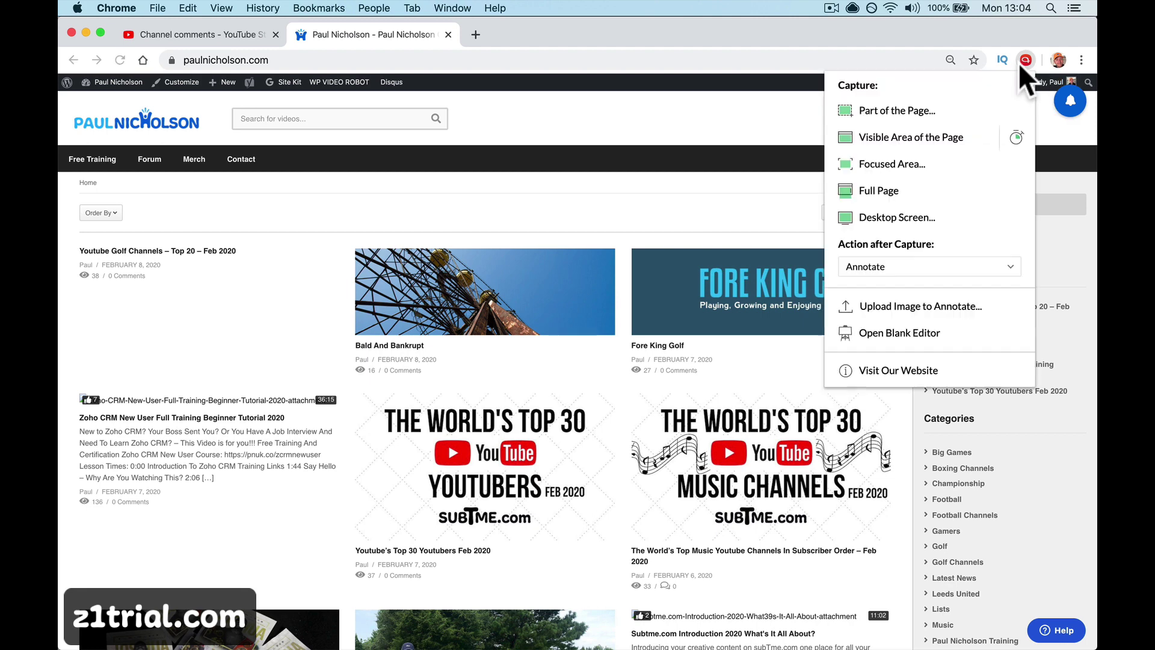
{"action": "left_click", "coordinate": [914, 138]}
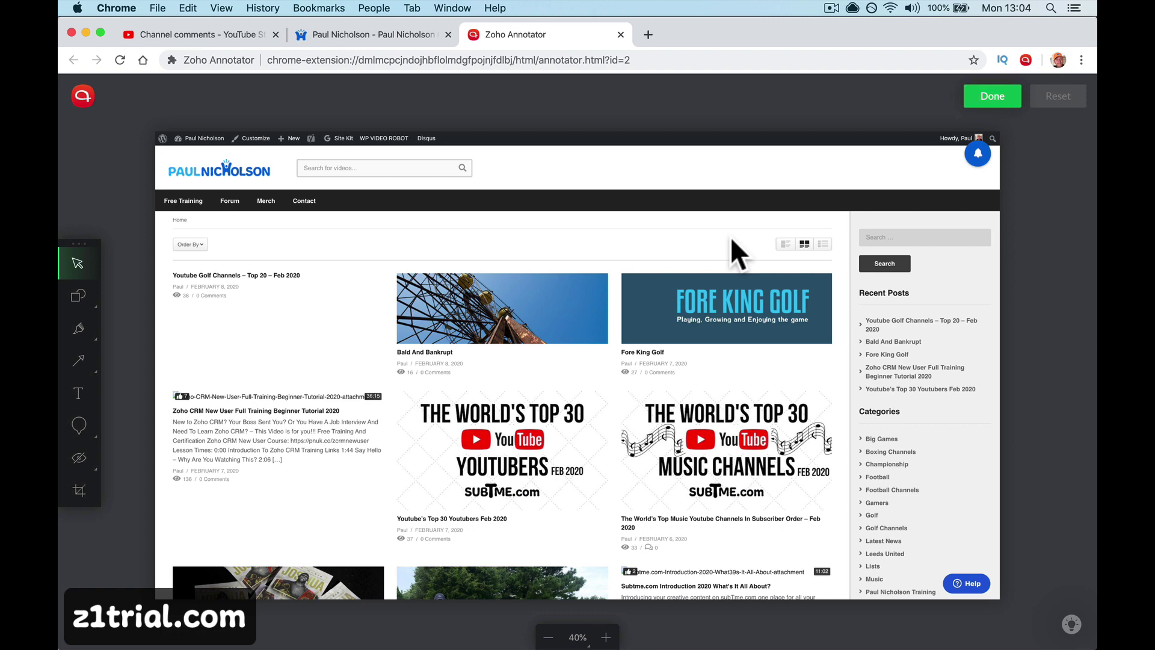
{"action": "left_click", "coordinate": [620, 33]}
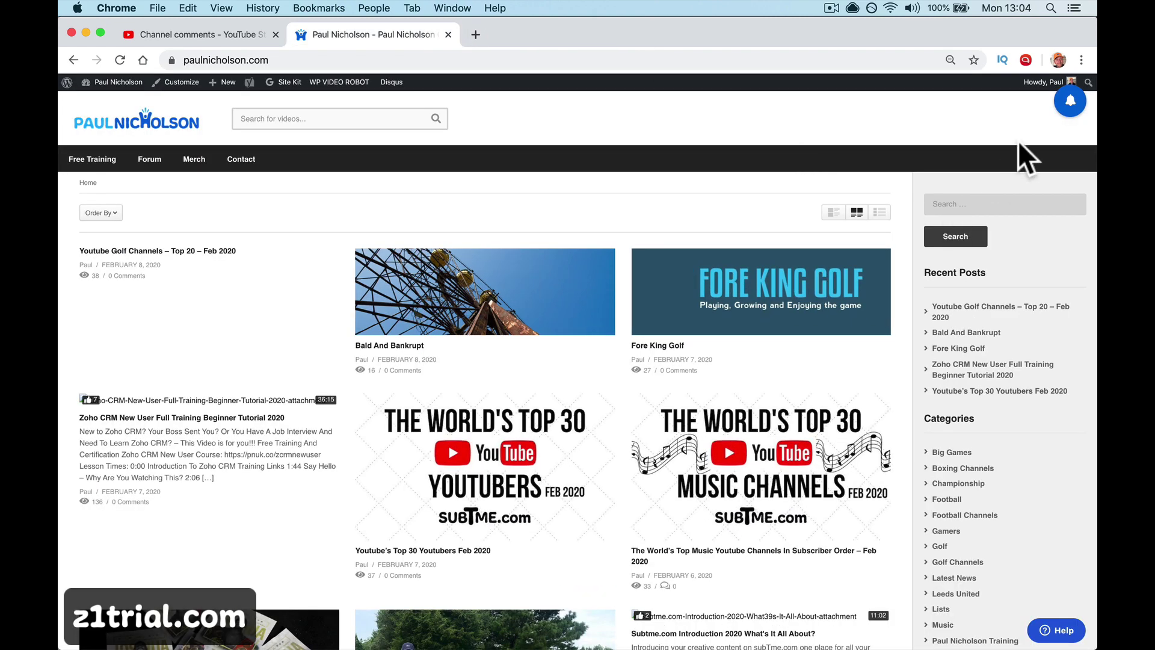
Make a focused-area capture of the Zoho CRM New User Full Training description paragraph and close the resulting capture.
{"action": "left_click", "coordinate": [1026, 60]}
{"action": "left_click", "coordinate": [948, 164]}
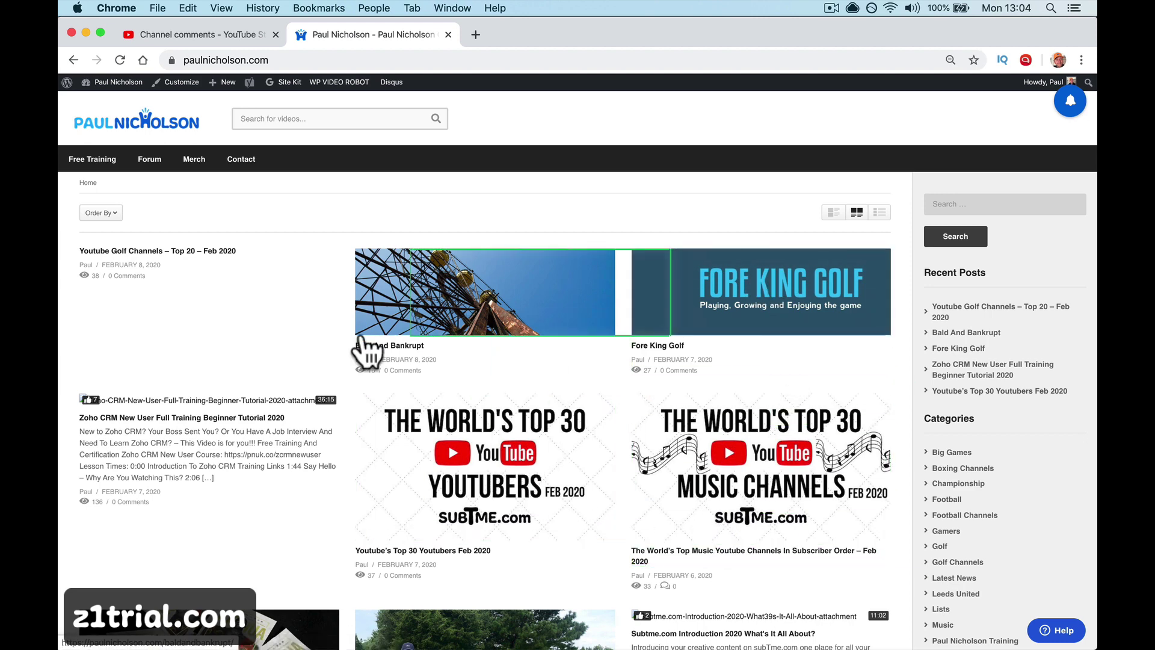
{"action": "left_click", "coordinate": [155, 432]}
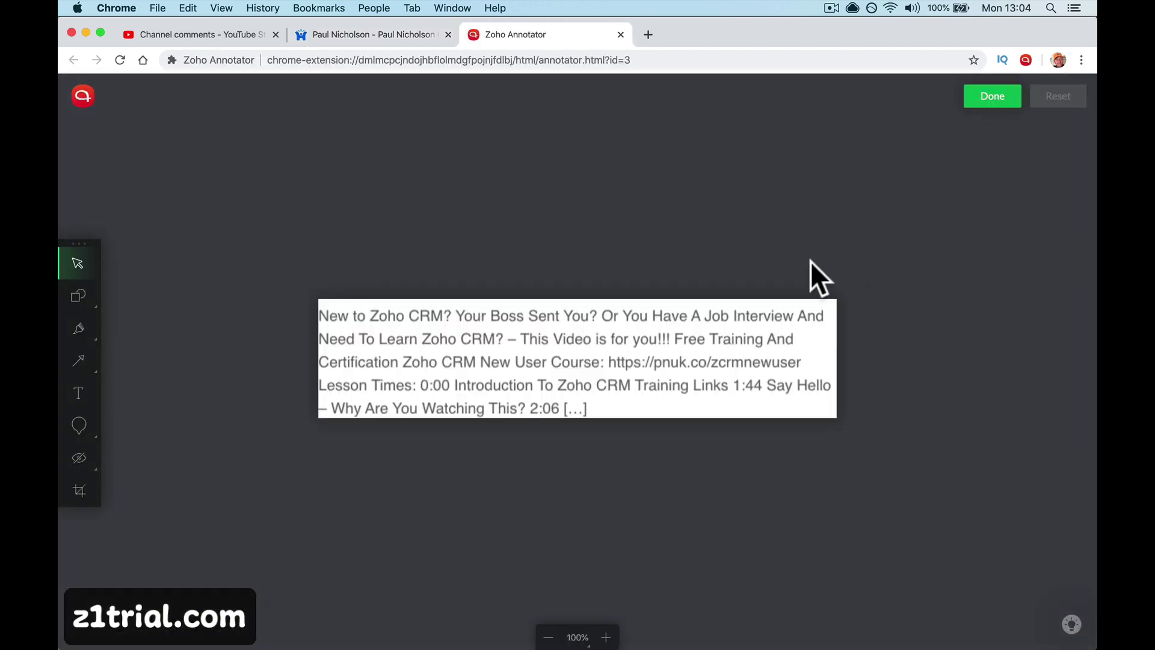
{"action": "left_click", "coordinate": [620, 34]}
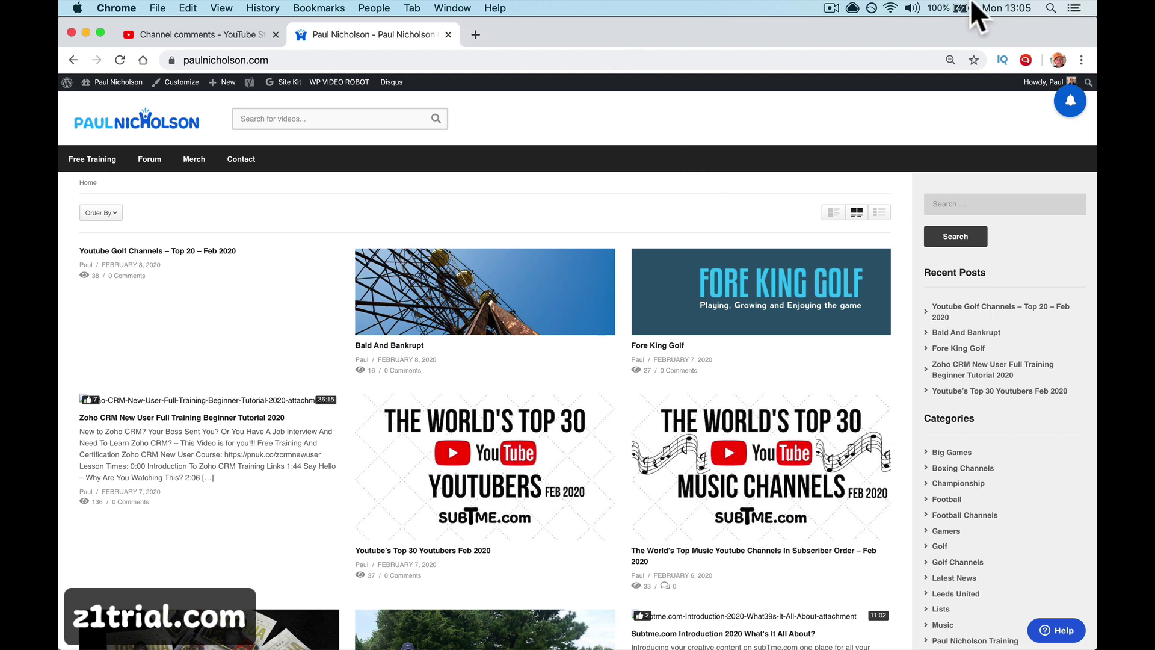
Capture the full page, review the capture from header to footer, and close it.
{"action": "left_click", "coordinate": [1026, 60]}
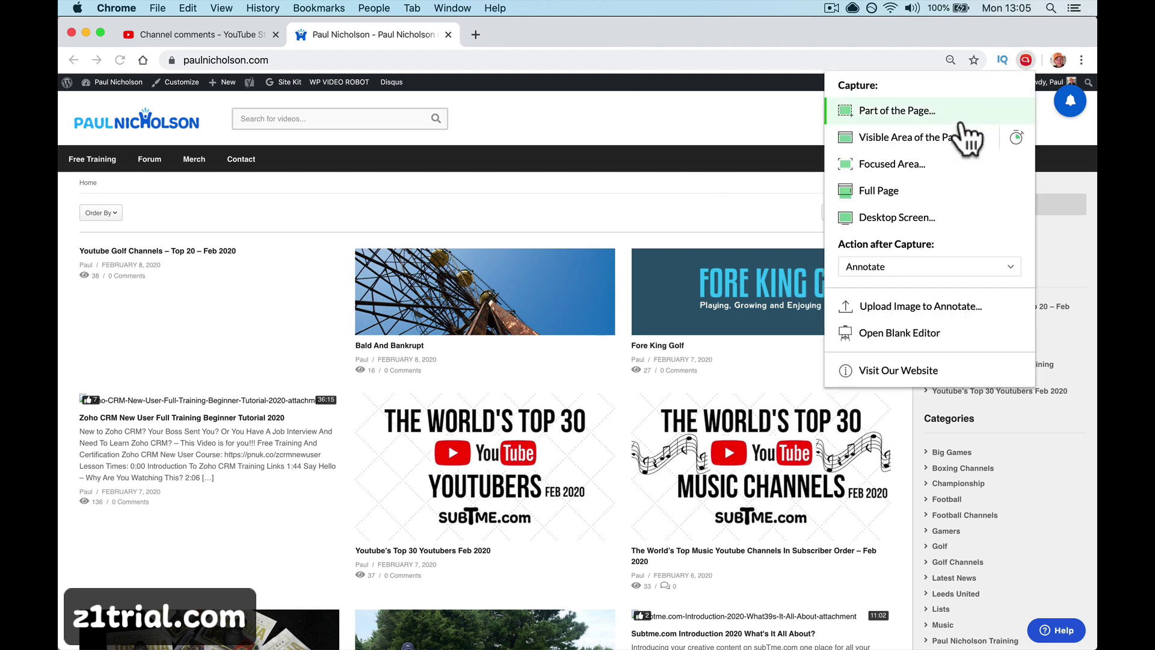
{"action": "left_click", "coordinate": [915, 188]}
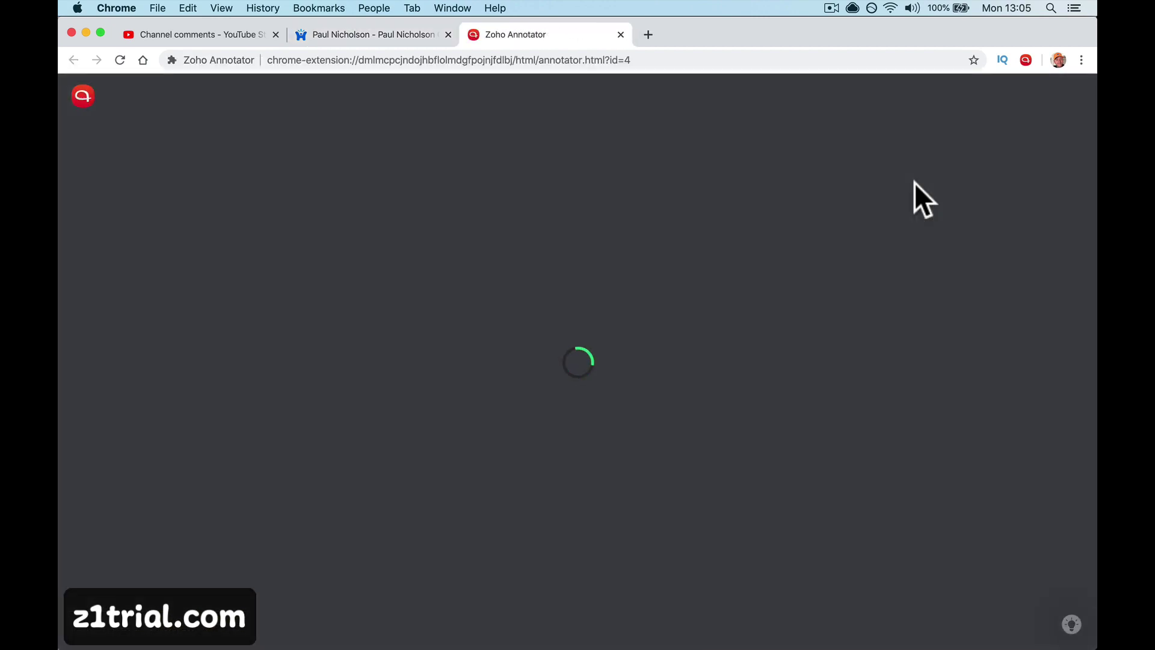
{"action": "scroll", "coordinate": [774, 272], "scroll_direction": "down", "scroll_amount": 15}
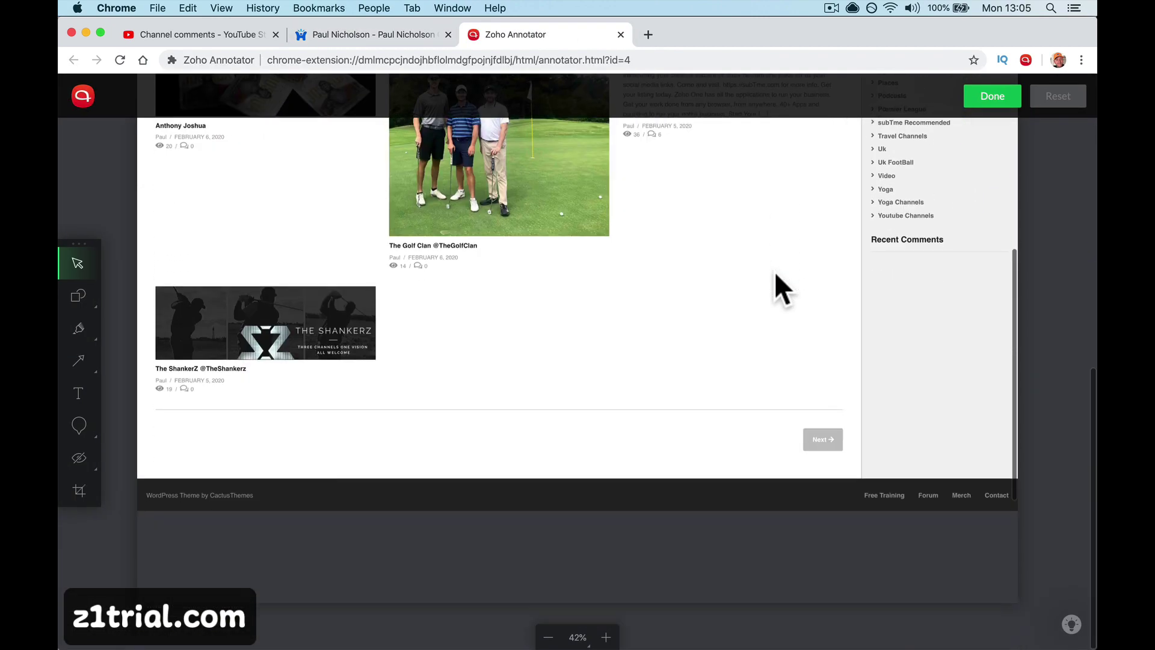
{"action": "scroll", "coordinate": [774, 272], "scroll_direction": "up", "scroll_amount": 12}
{"action": "scroll", "coordinate": [774, 272], "scroll_direction": "up", "scroll_amount": 5}
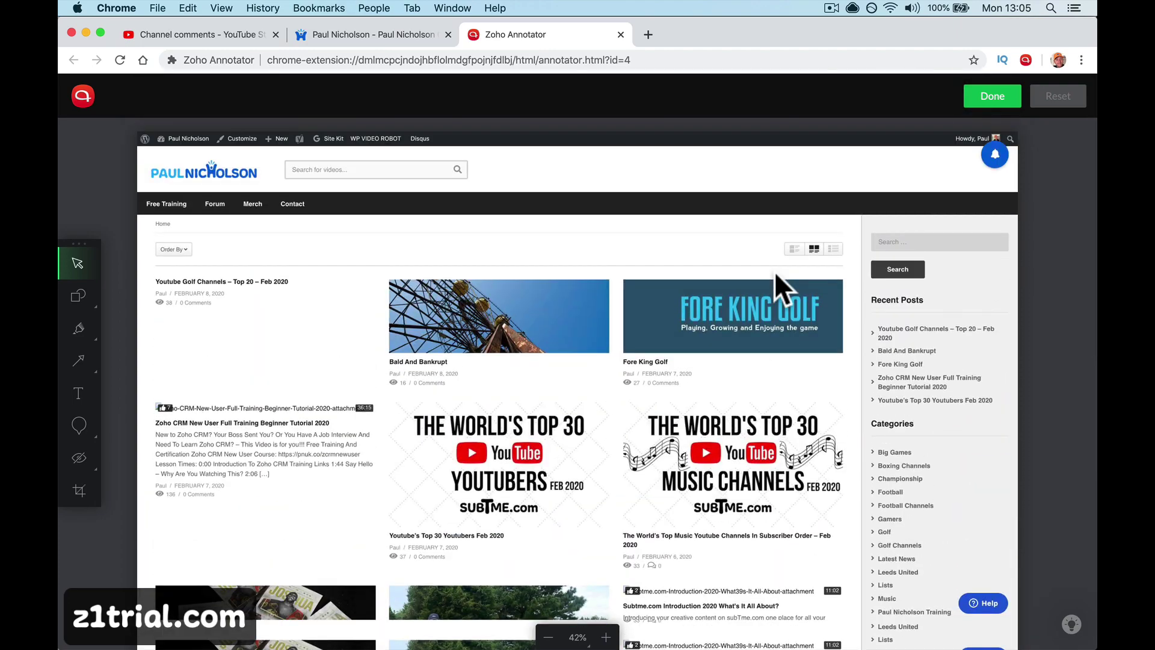
{"action": "scroll", "coordinate": [775, 272], "scroll_direction": "down", "scroll_amount": 15}
{"action": "scroll", "coordinate": [776, 275], "scroll_direction": "up", "scroll_amount": 15}
{"action": "left_click", "coordinate": [621, 34]}
Try a desktop screen capture of the entire screen, keeping Annotate as the action after capture.
{"action": "left_click", "coordinate": [1025, 60]}
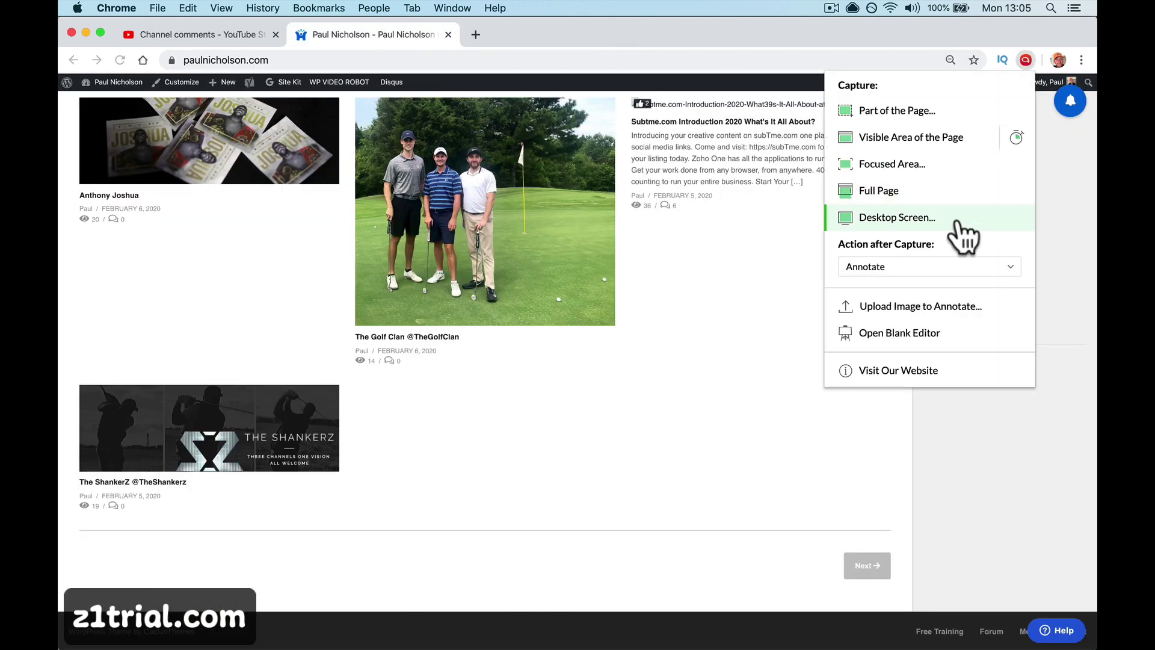
{"action": "left_click", "coordinate": [962, 265]}
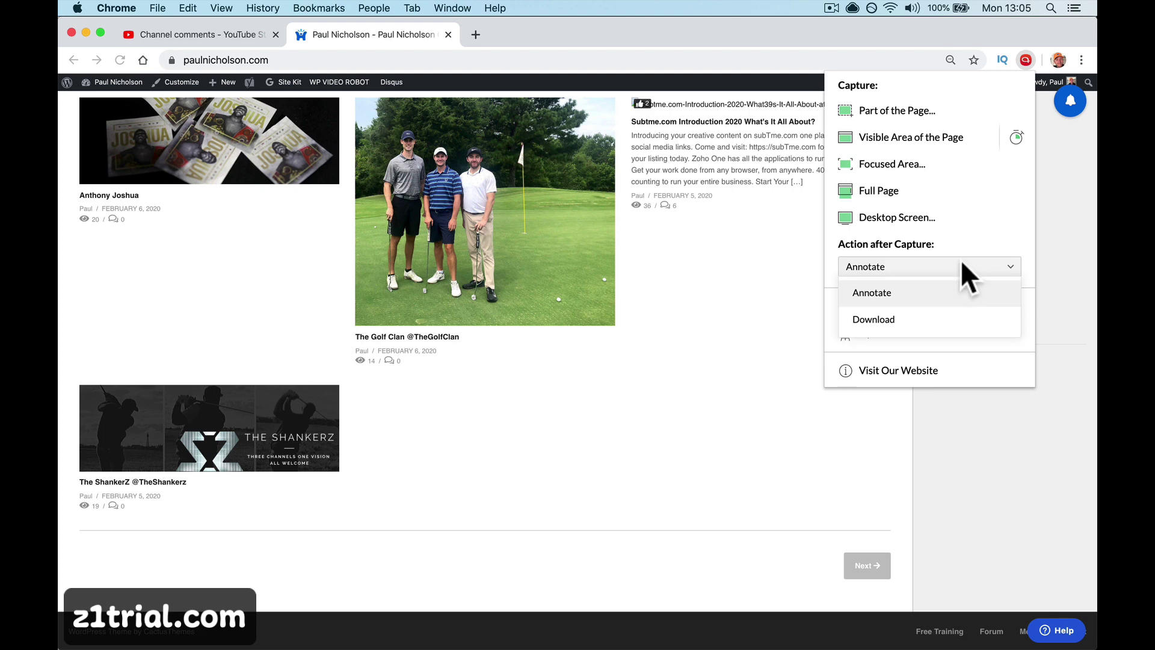
{"action": "left_click", "coordinate": [962, 262]}
{"action": "left_click", "coordinate": [959, 214]}
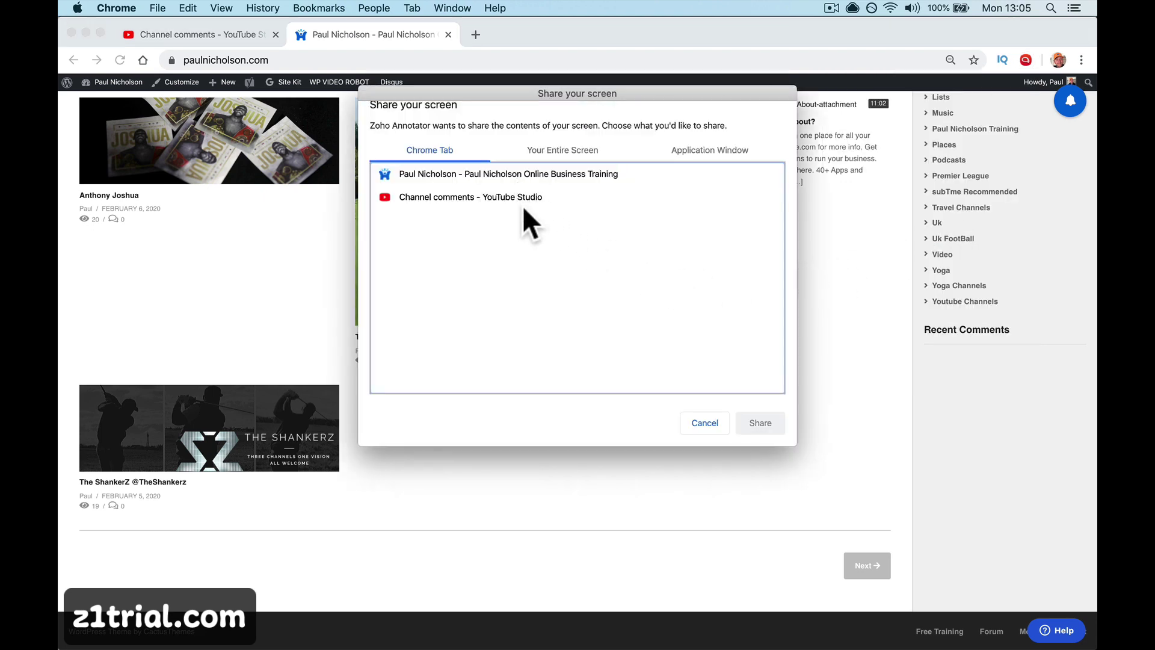
{"action": "left_click", "coordinate": [554, 152]}
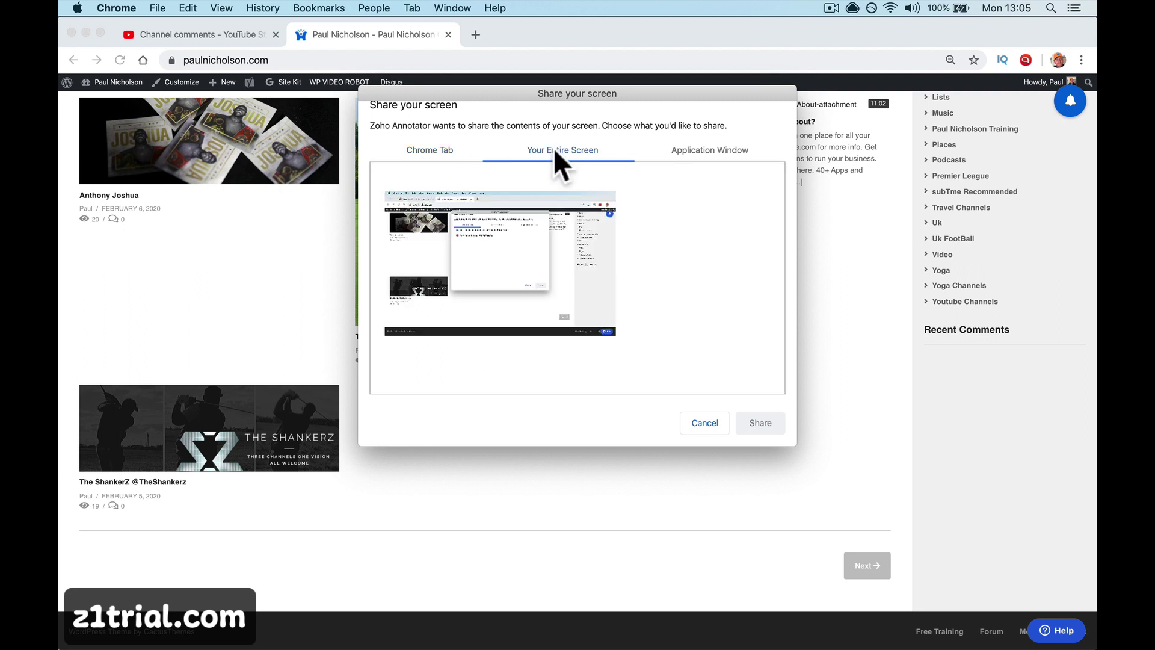
{"action": "left_click", "coordinate": [700, 150]}
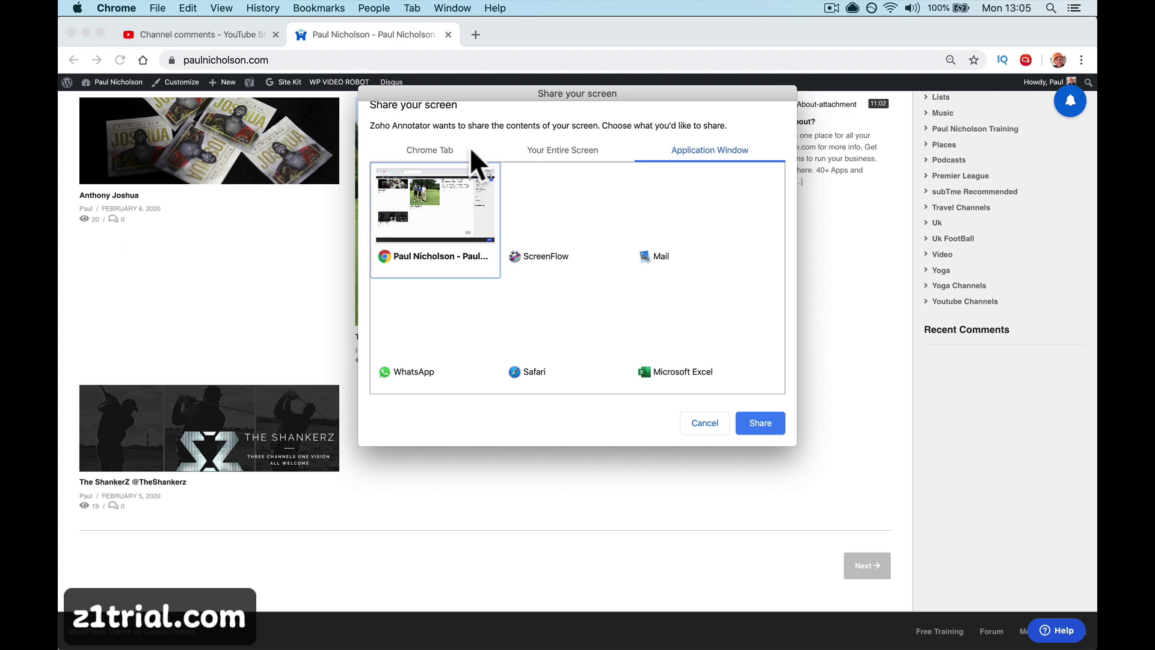
{"action": "left_click", "coordinate": [445, 150]}
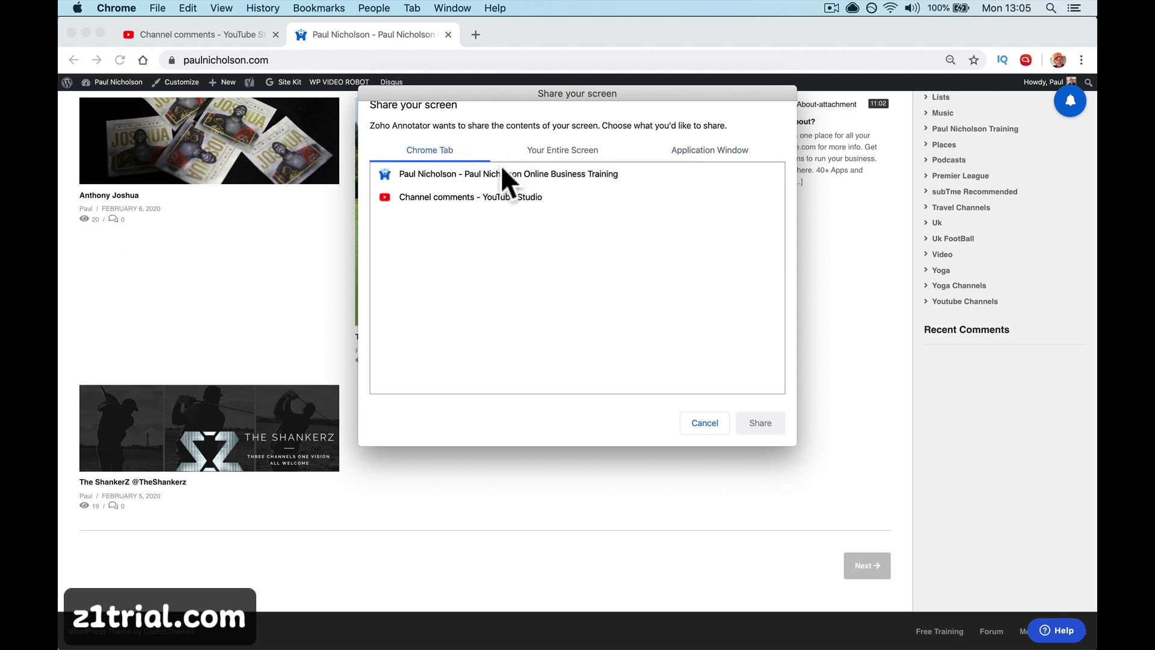
{"action": "left_click", "coordinate": [563, 151]}
{"action": "left_click", "coordinate": [764, 425]}
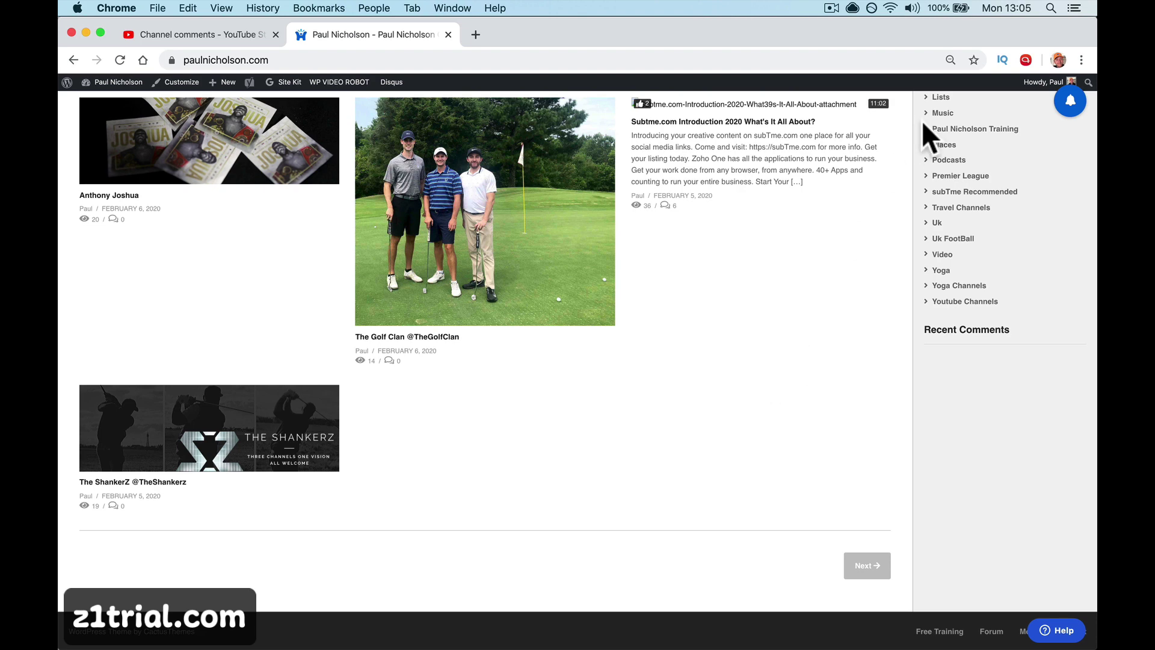
Try a desktop screen capture of the Chrome application window showing the website.
{"action": "left_click", "coordinate": [1025, 60]}
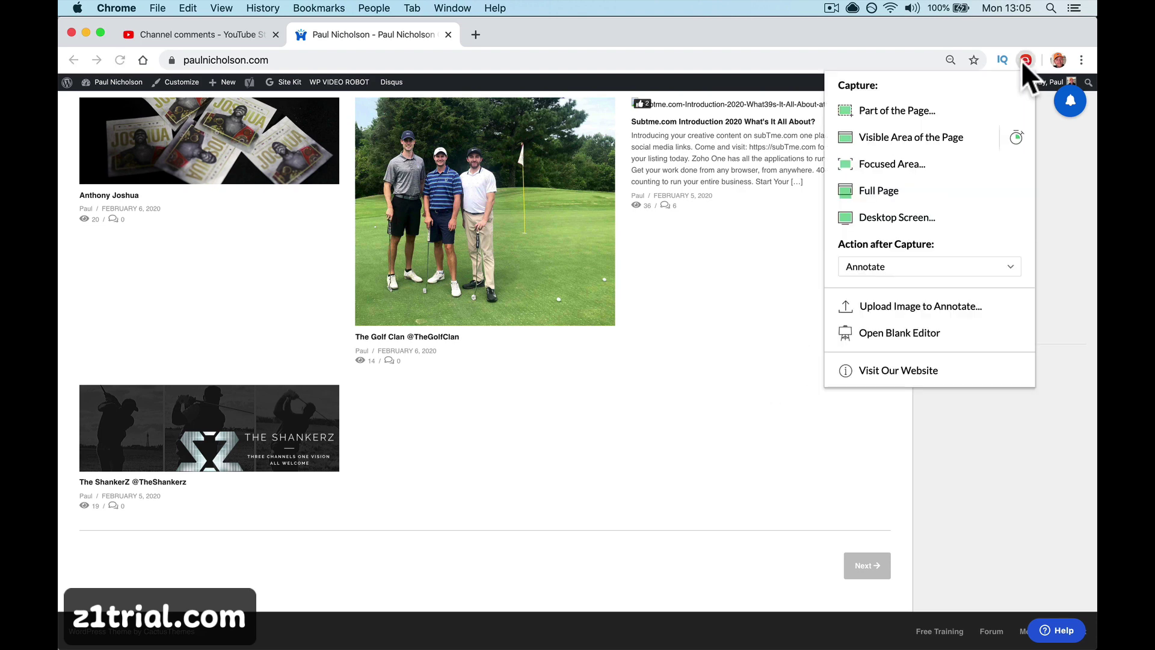
{"action": "left_click", "coordinate": [960, 219]}
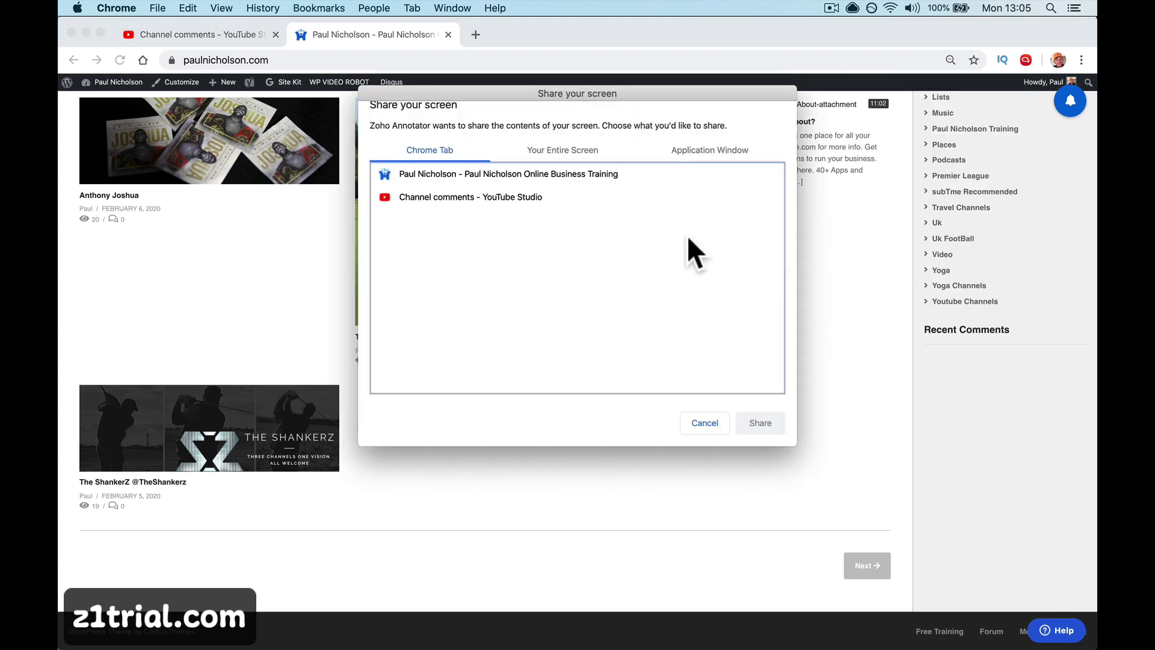
{"action": "left_click", "coordinate": [719, 152]}
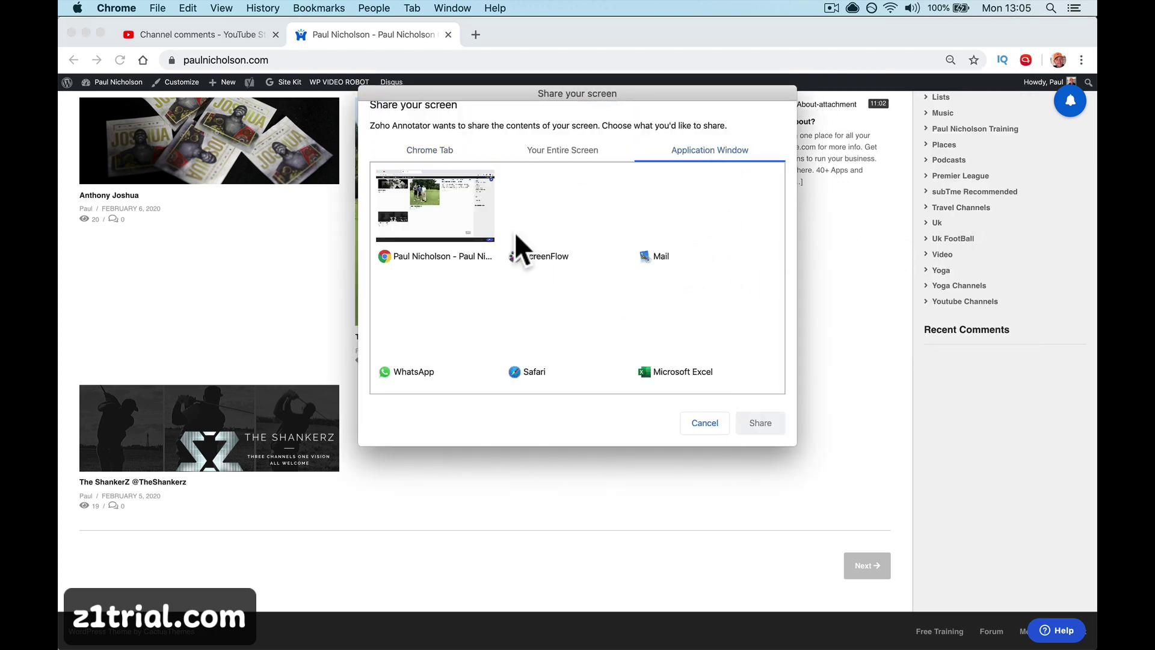
{"action": "left_click", "coordinate": [429, 202]}
{"action": "left_click", "coordinate": [760, 423]}
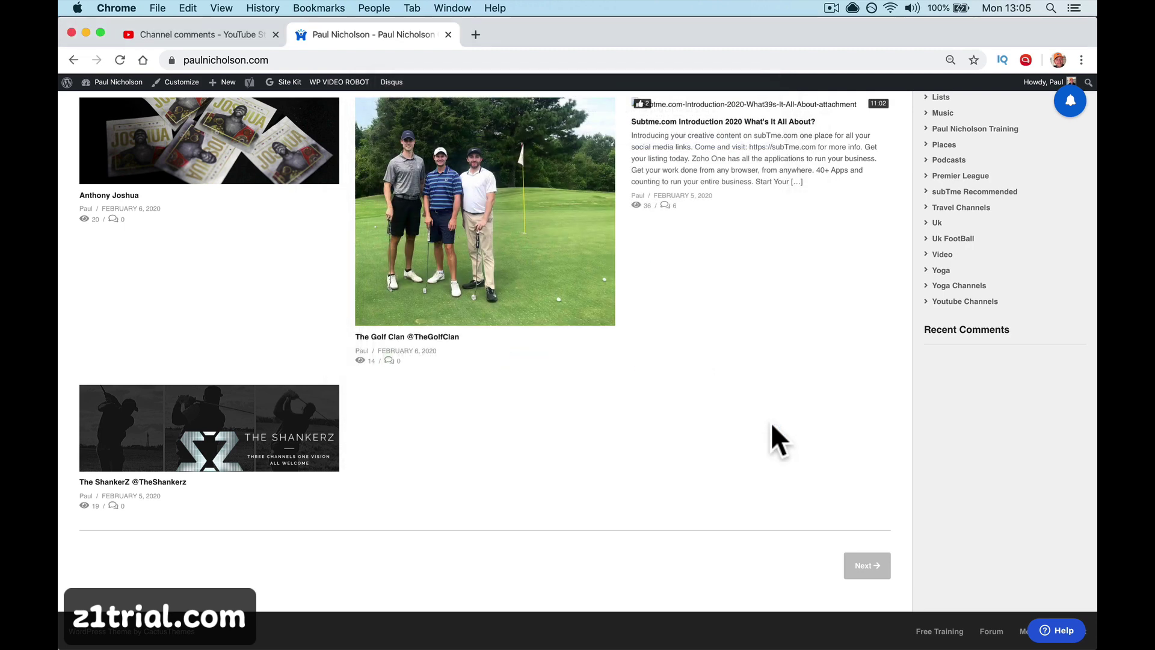
Capture a selected part of the page covering the site header, the menu bar and most of the upper post grid.
{"action": "left_click", "coordinate": [1026, 60]}
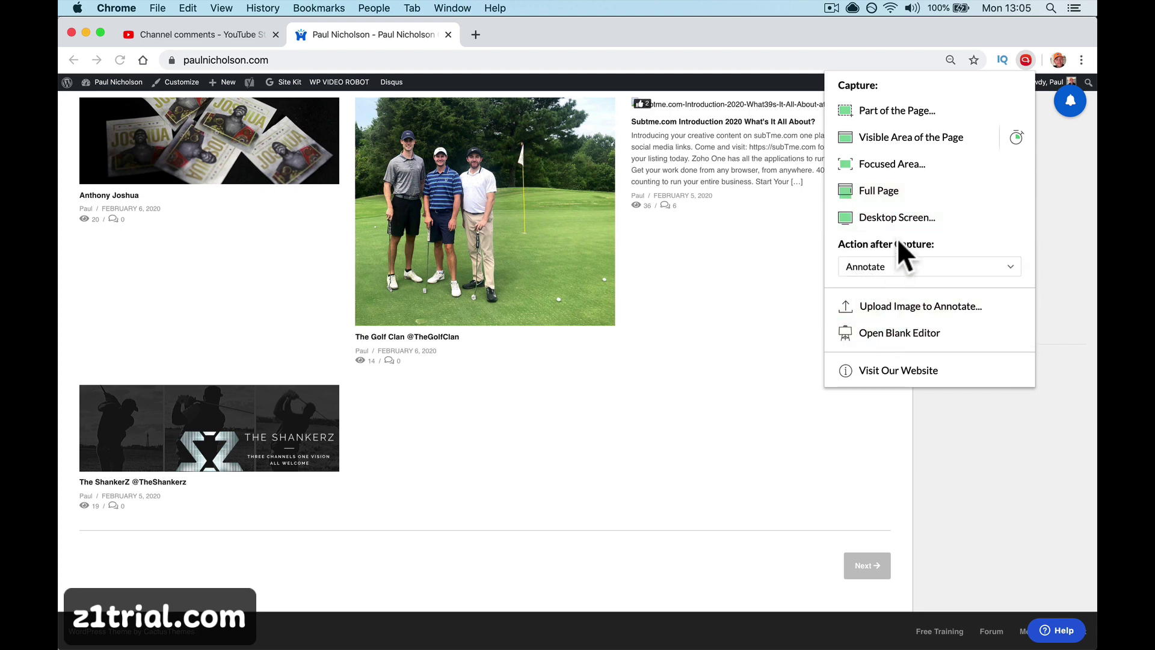
{"action": "scroll", "coordinate": [692, 247], "scroll_direction": "up", "scroll_amount": 15}
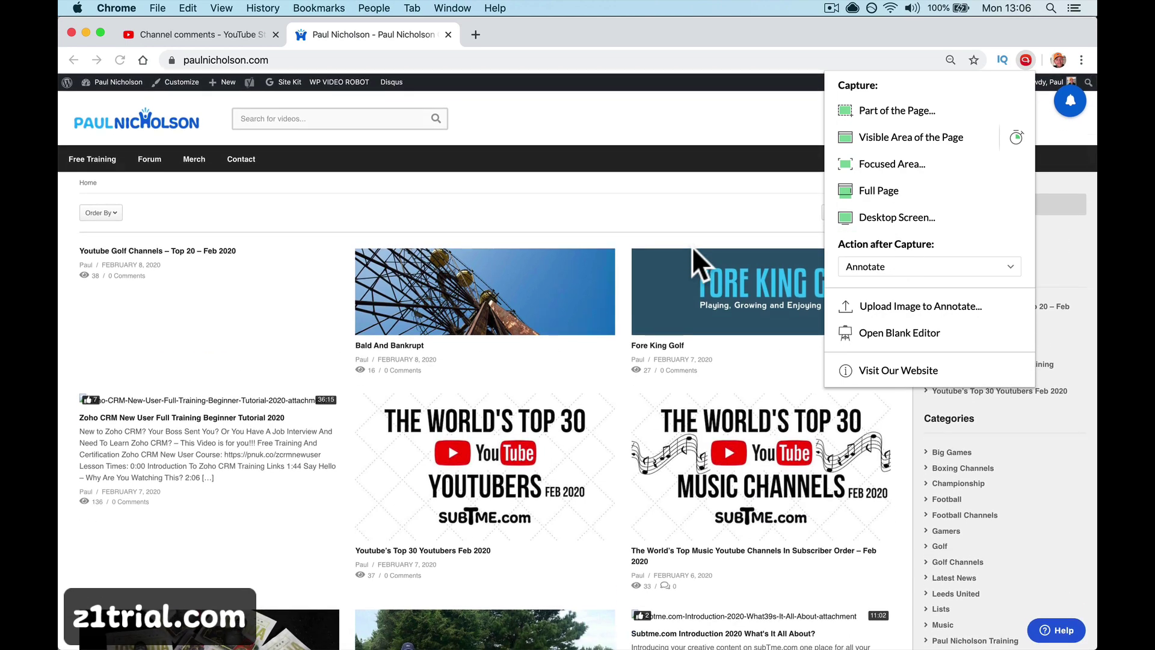
{"action": "left_click", "coordinate": [925, 198]}
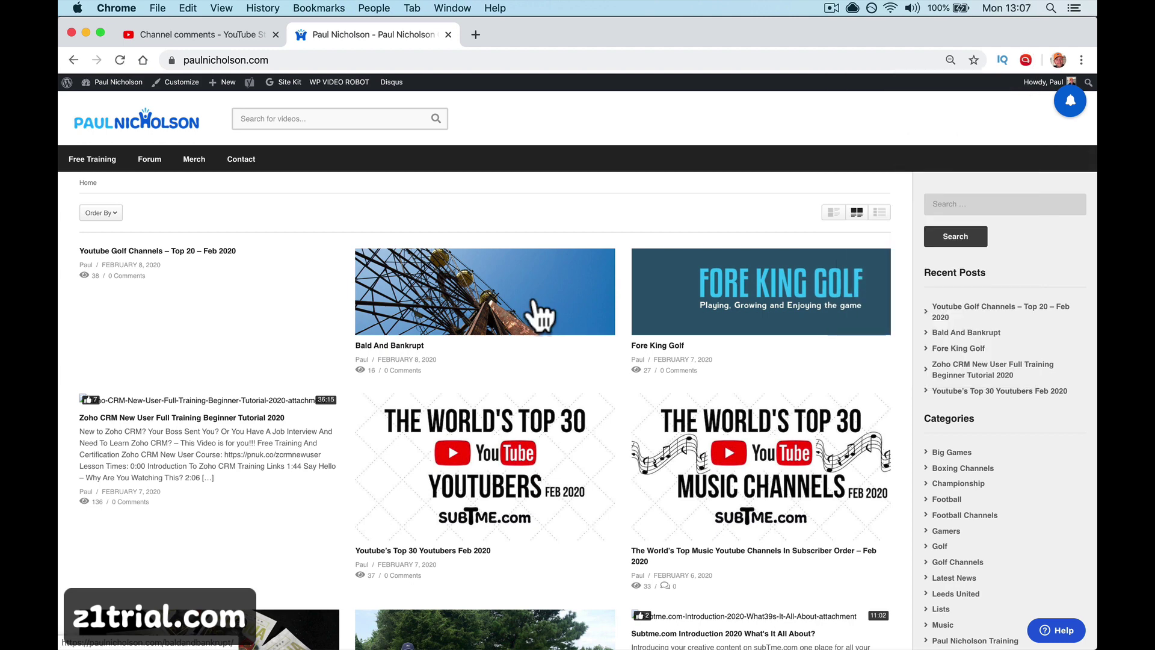
{"action": "left_click", "coordinate": [1025, 60]}
{"action": "left_click", "coordinate": [855, 163]}
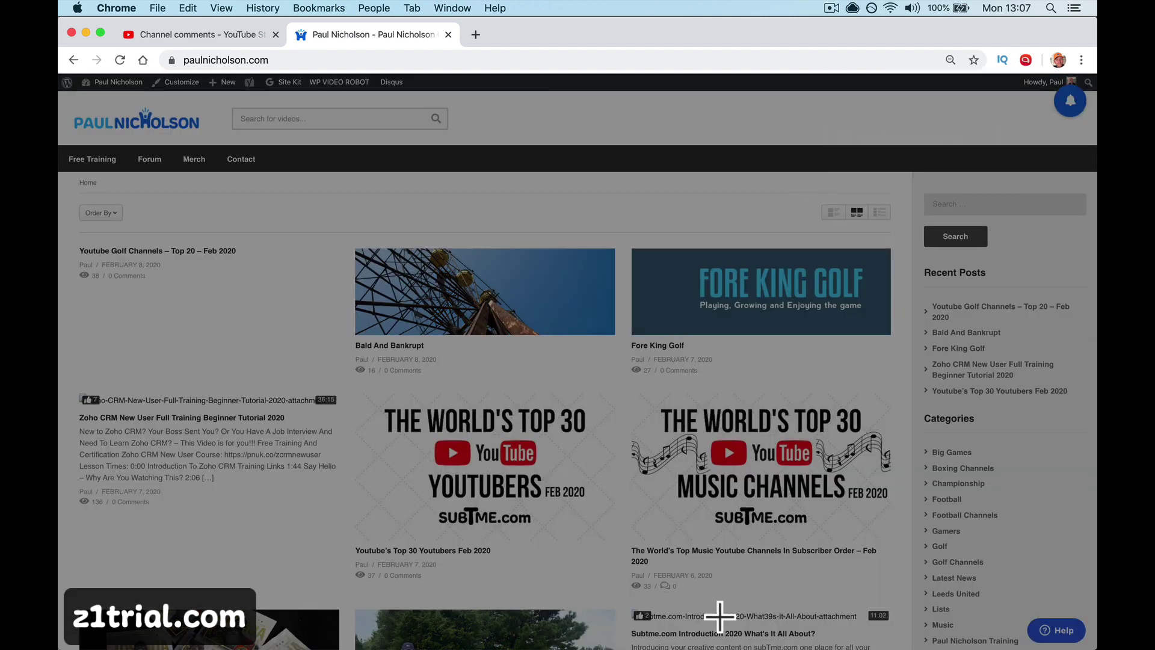
{"action": "left_click_drag", "start_coordinate": [721, 617], "coordinate": [58, 90]}
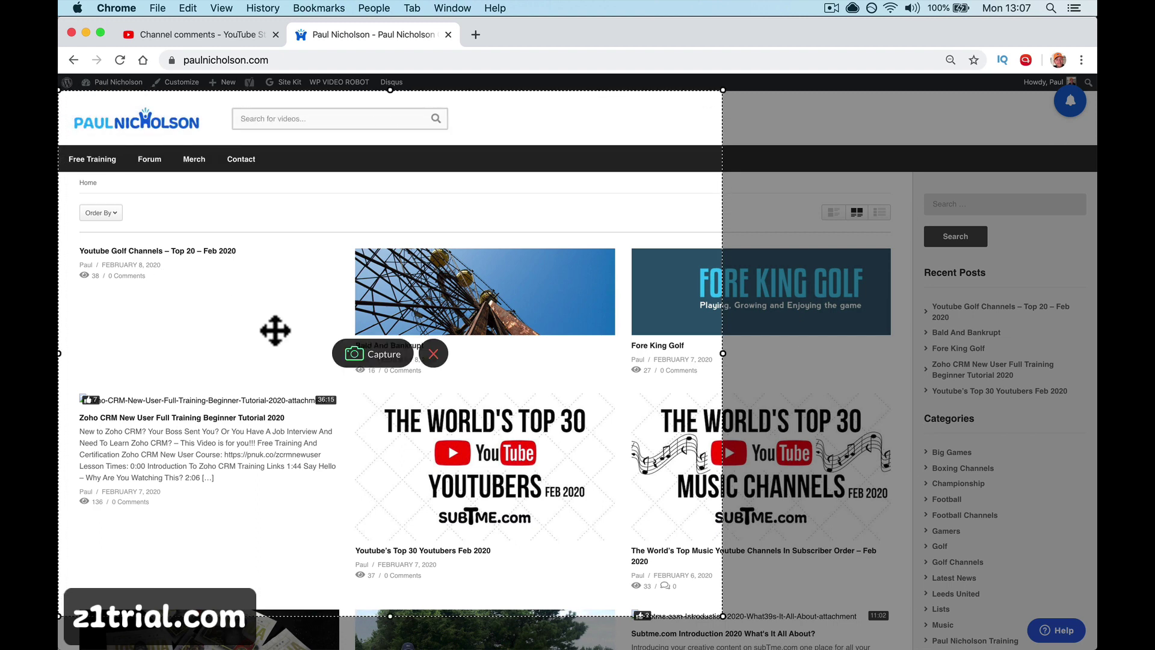
{"action": "left_click", "coordinate": [356, 354]}
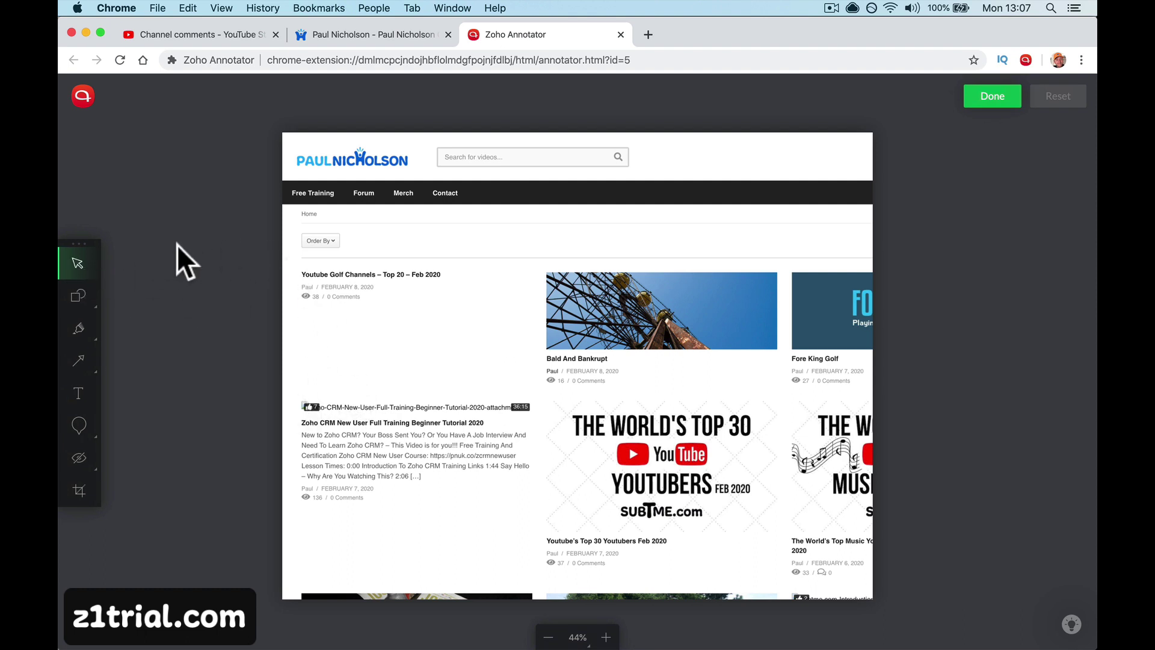
Draw a red rectangle around the Youtube Golf Channels post and attach number marker 1 to it.
{"action": "left_click", "coordinate": [79, 296]}
{"action": "left_click", "coordinate": [114, 301]}
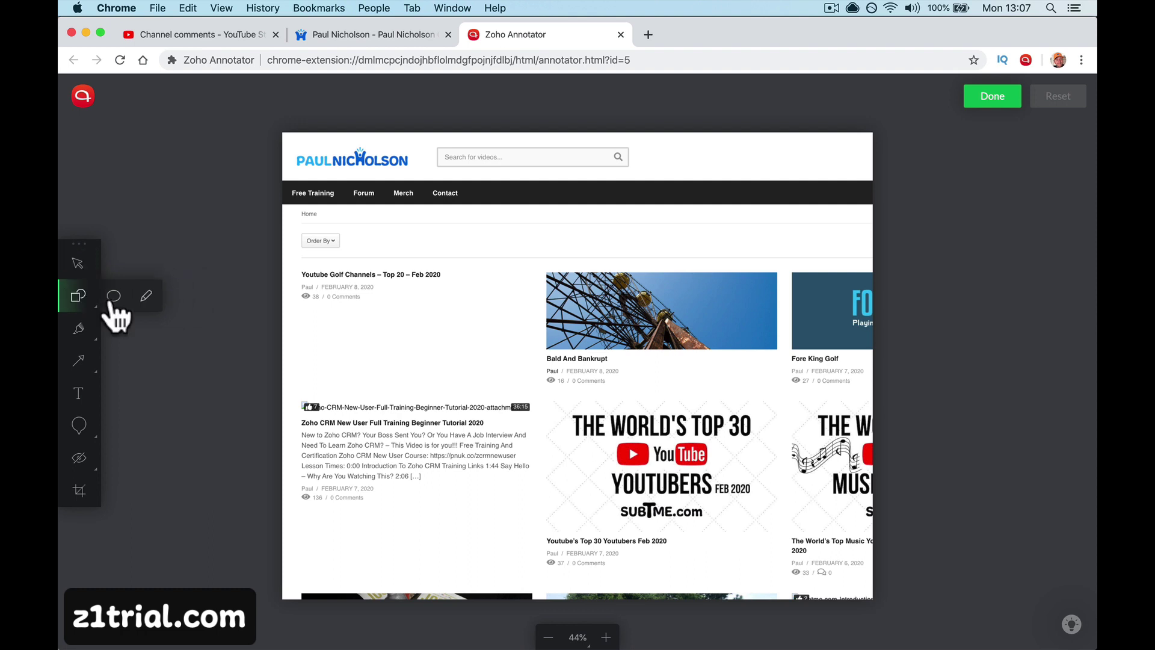
{"action": "left_click_drag", "start_coordinate": [297, 264], "coordinate": [541, 393]}
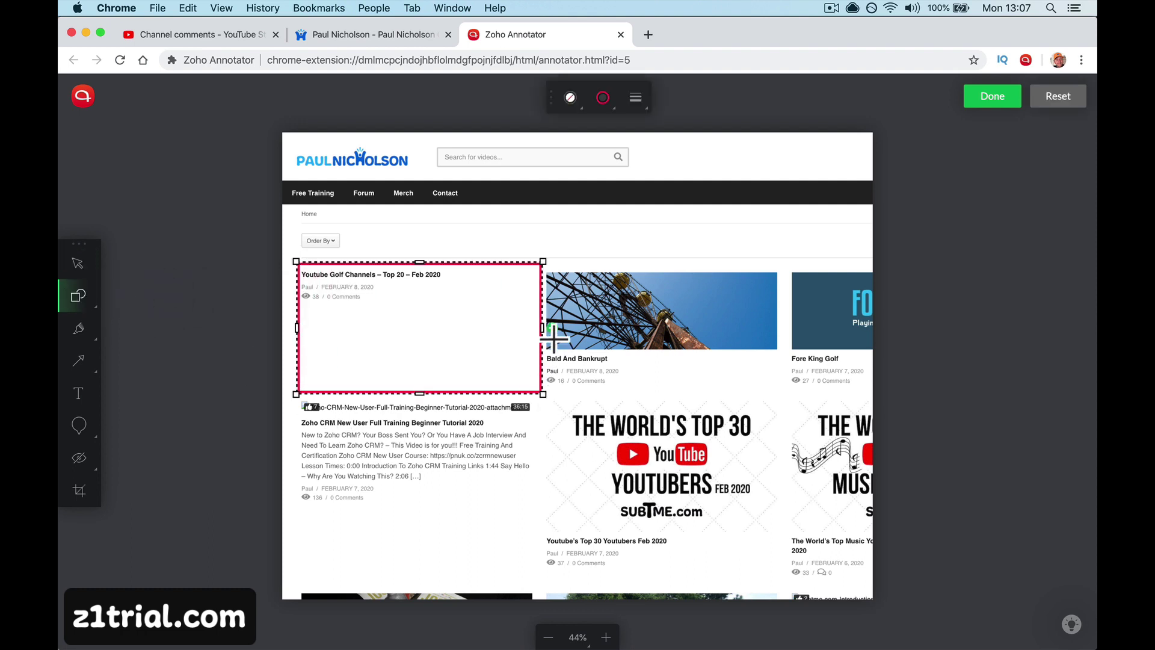
{"action": "mouse_move", "coordinate": [552, 329]}
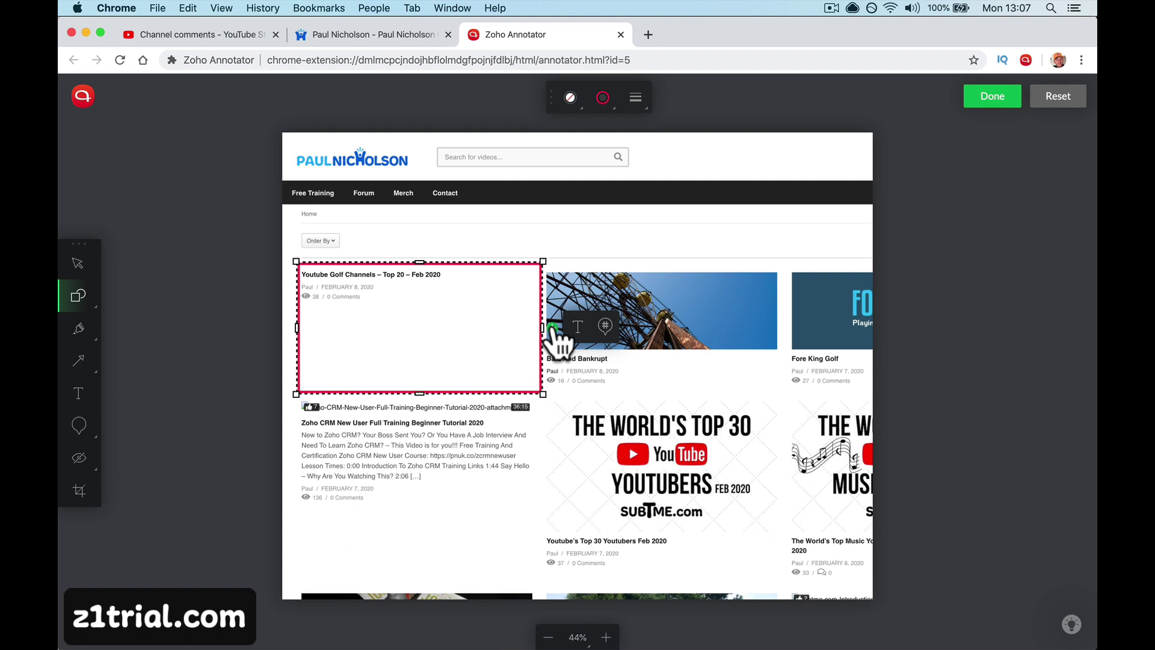
{"action": "left_click", "coordinate": [606, 326]}
{"action": "left_click", "coordinate": [605, 325]}
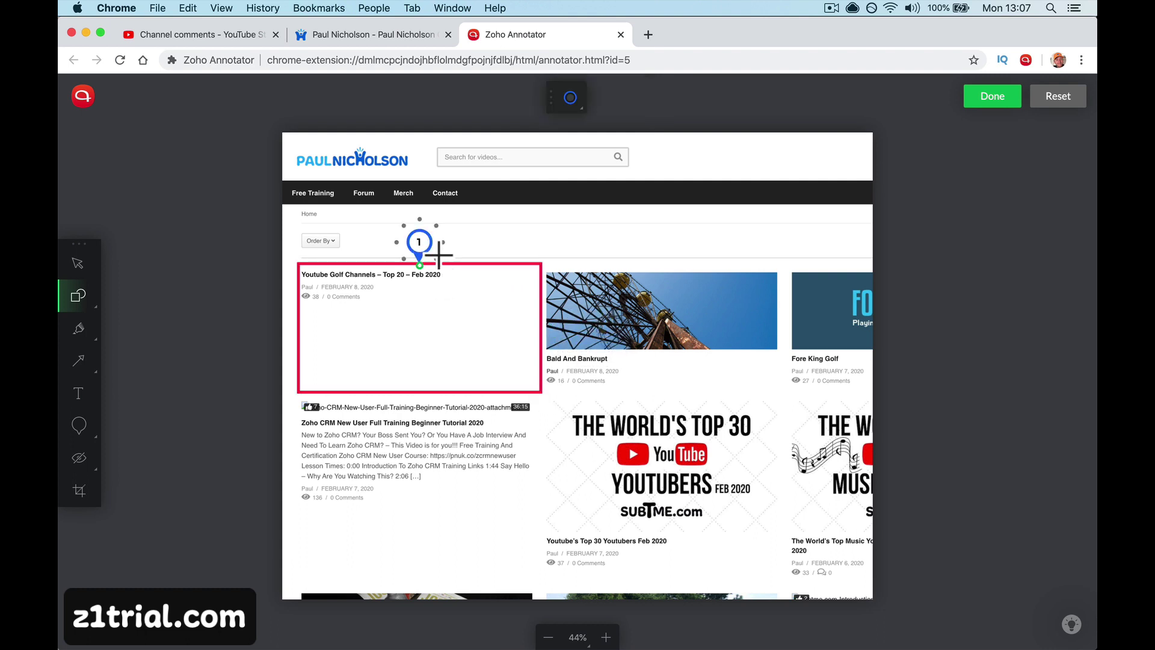
Add a red arrow and move it to run from the rectangle's right edge onto the Bald And Bankrupt picture.
{"action": "left_click", "coordinate": [493, 329]}
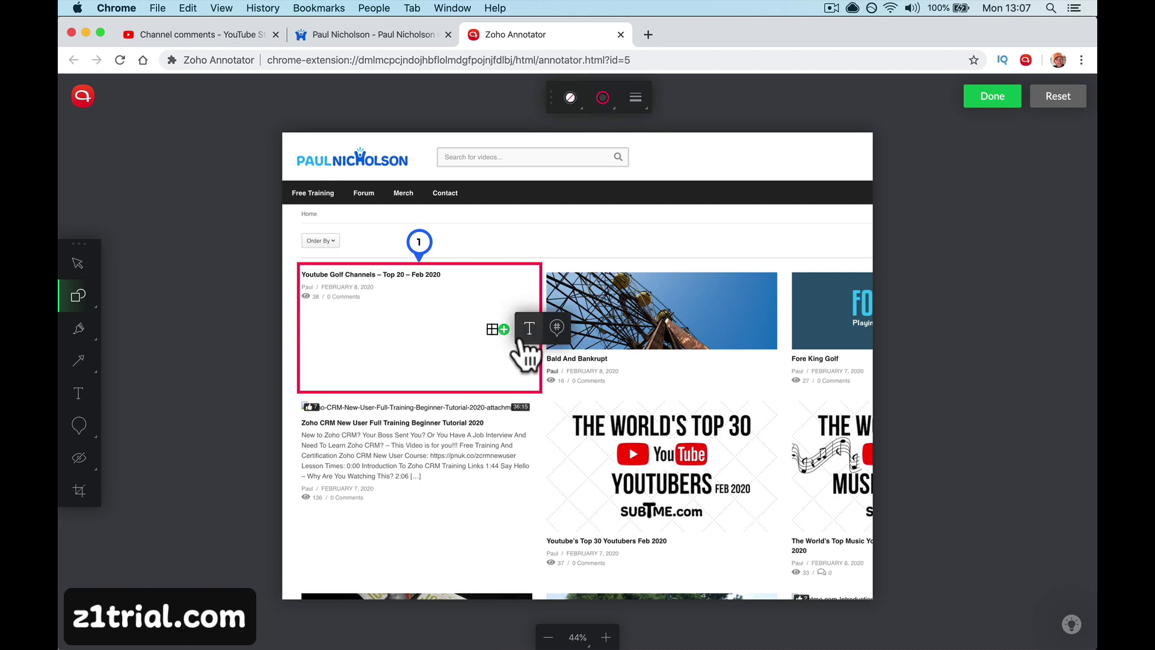
{"action": "left_click", "coordinate": [523, 331]}
{"action": "left_click", "coordinate": [524, 330]}
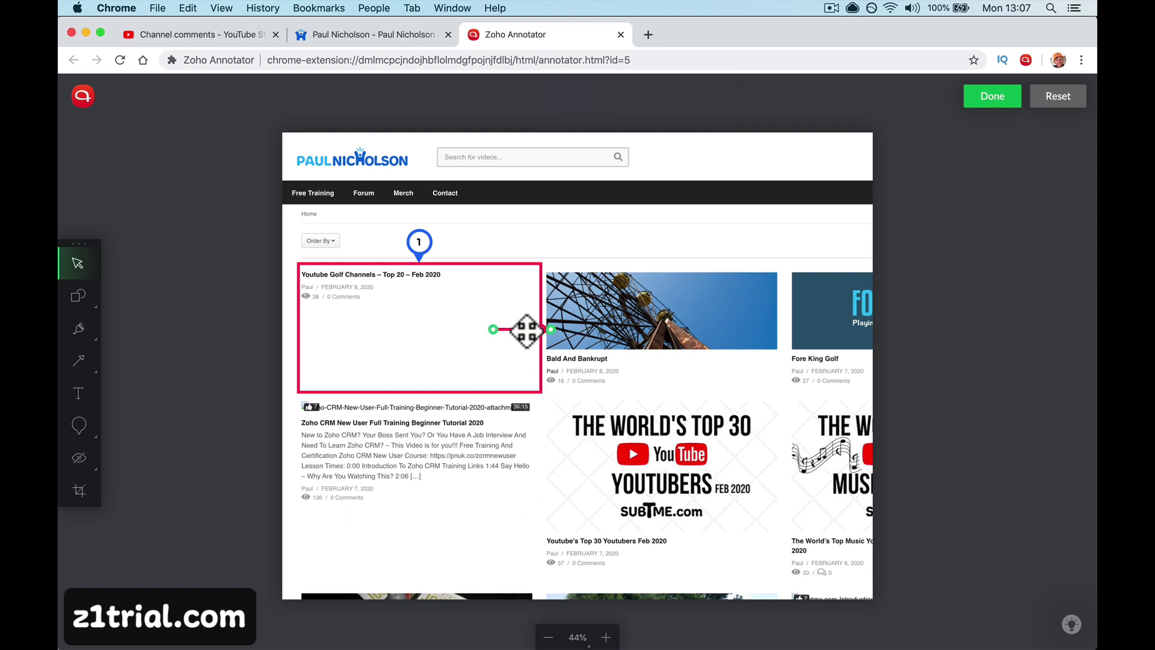
{"action": "left_click_drag", "start_coordinate": [524, 330], "coordinate": [571, 329]}
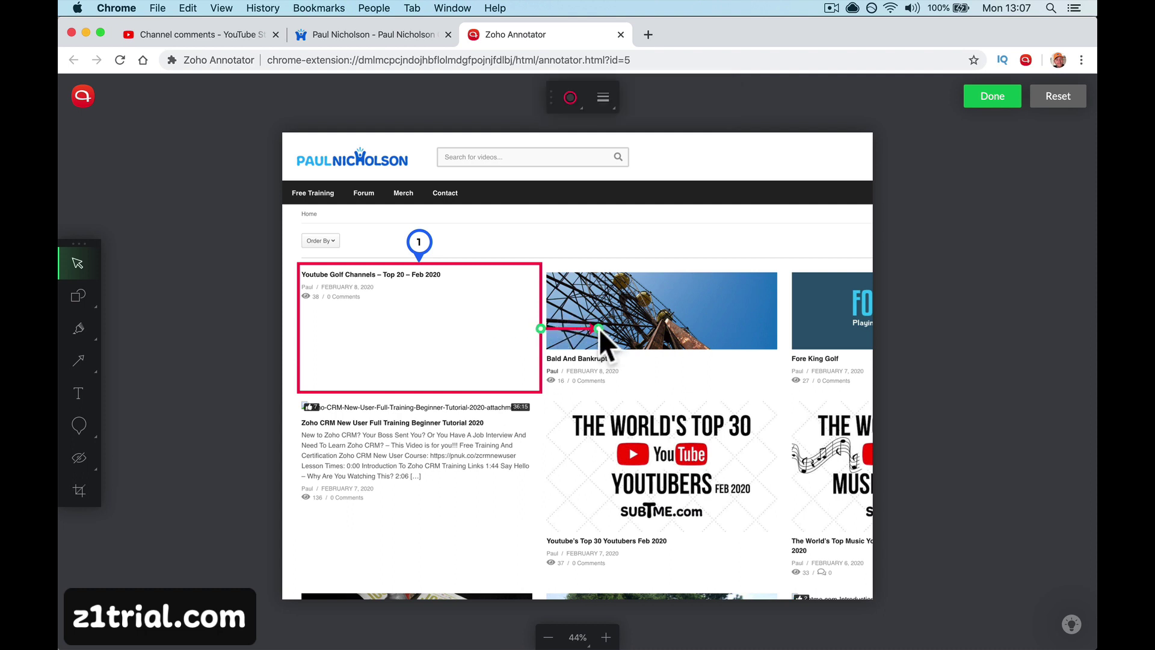
Add the text "Needs Fixing" and move it inside the red rectangle, below the Youtube Golf Channels title.
{"action": "left_click", "coordinate": [575, 329]}
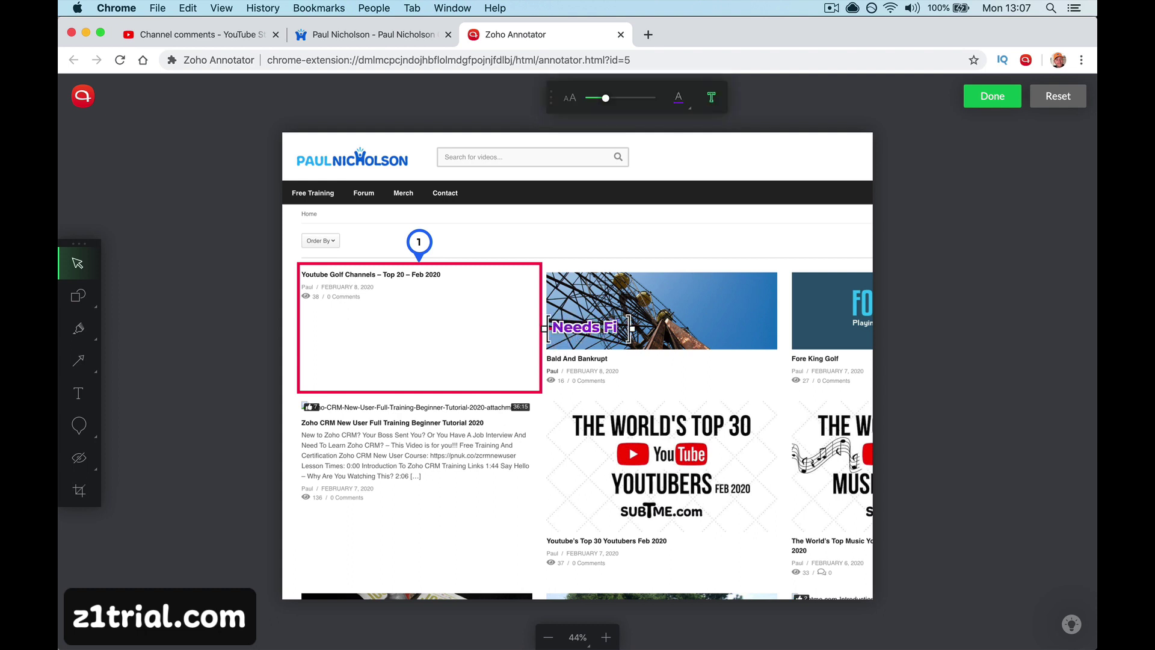
{"action": "left_click", "coordinate": [640, 363]}
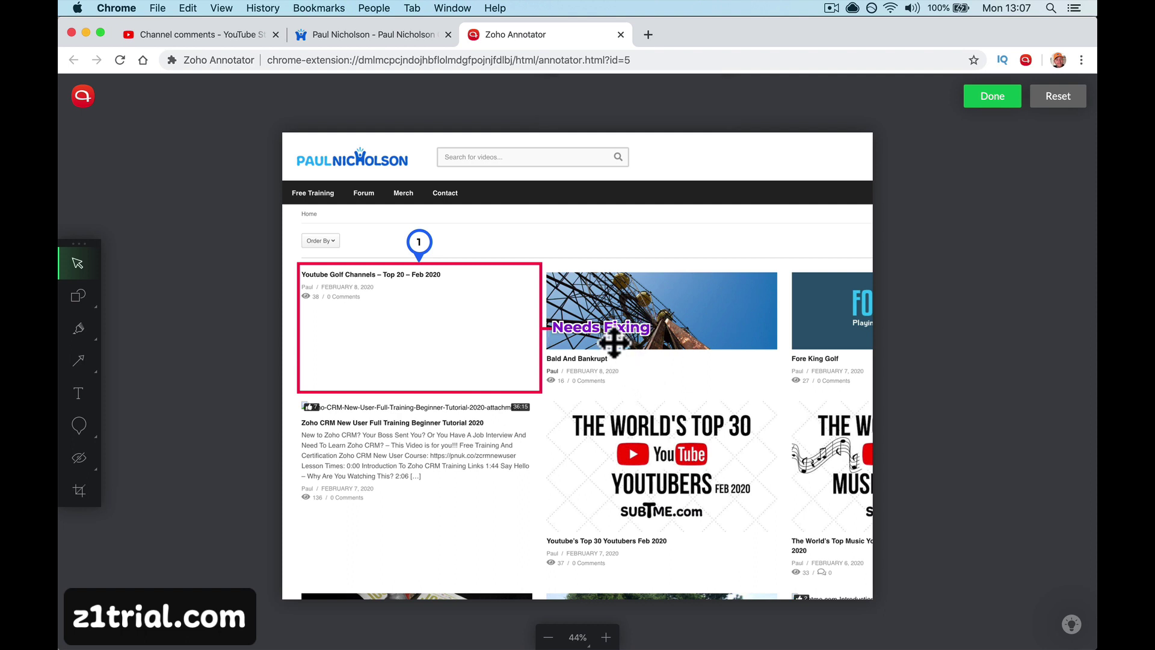
{"action": "left_click_drag", "start_coordinate": [606, 330], "coordinate": [390, 305]}
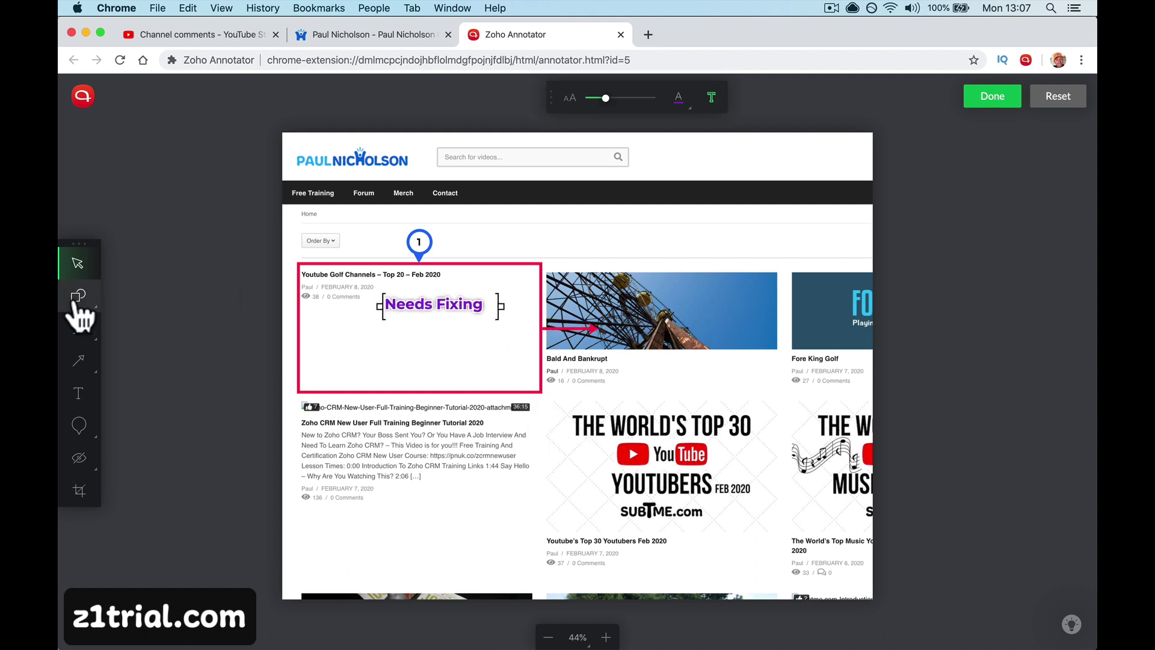
Handwrite "THIS" in red with the freehand pencil inside the rectangle, below the Needs Fixing text.
{"action": "left_click", "coordinate": [75, 301]}
{"action": "left_click", "coordinate": [178, 301]}
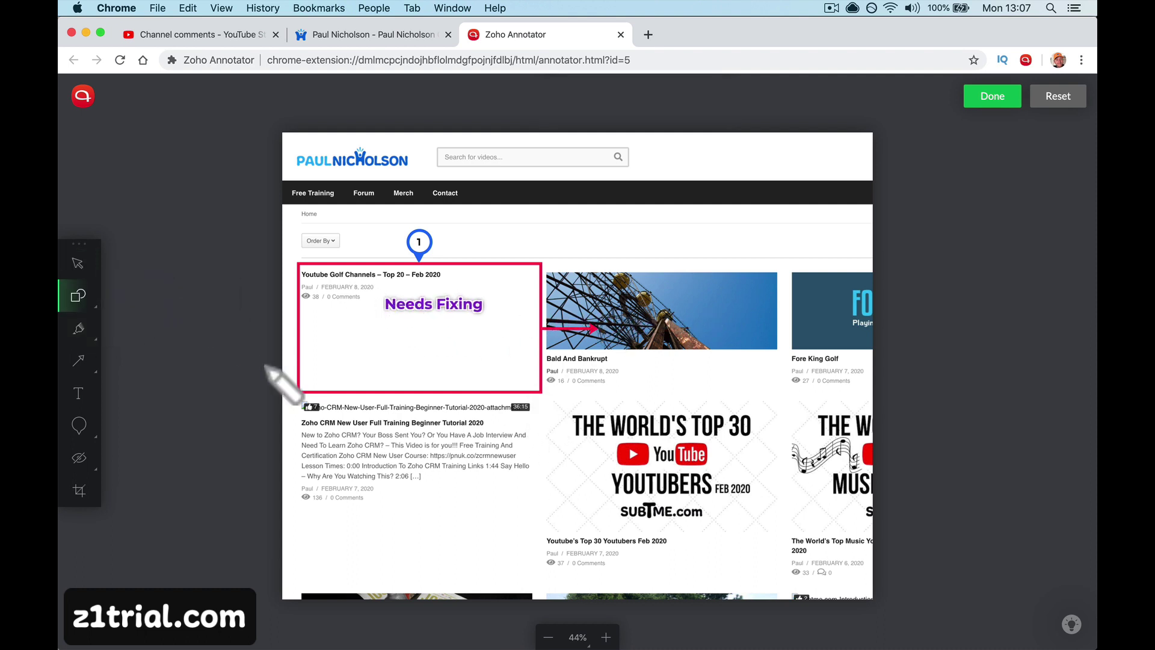
{"action": "mouse_move", "coordinate": [340, 339]}
{"action": "left_mouse_down"}
{"action": "mouse_move", "coordinate": [340, 369]}
{"action": "mouse_move", "coordinate": [358, 341]}
{"action": "mouse_move", "coordinate": [361, 370]}
{"action": "mouse_move", "coordinate": [377, 349]}
{"action": "mouse_move", "coordinate": [400, 386]}
{"action": "left_mouse_up"}
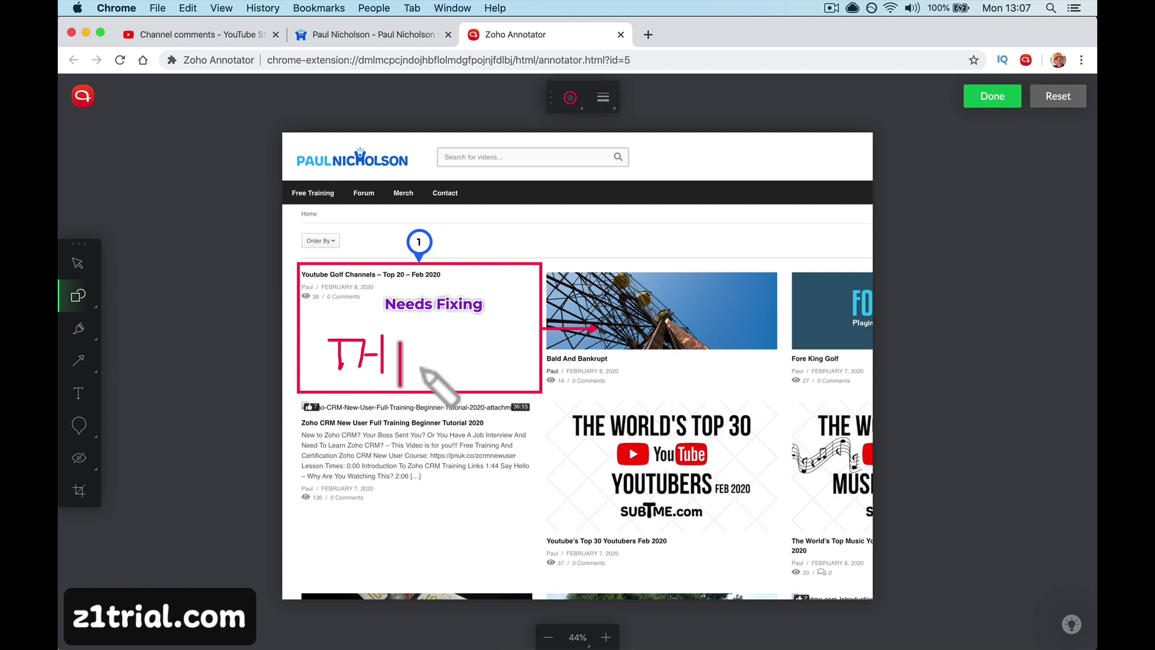
{"action": "mouse_move", "coordinate": [444, 348]}
{"action": "left_mouse_down"}
{"action": "mouse_move", "coordinate": [433, 381]}
{"action": "mouse_move", "coordinate": [405, 368]}
{"action": "left_mouse_up"}
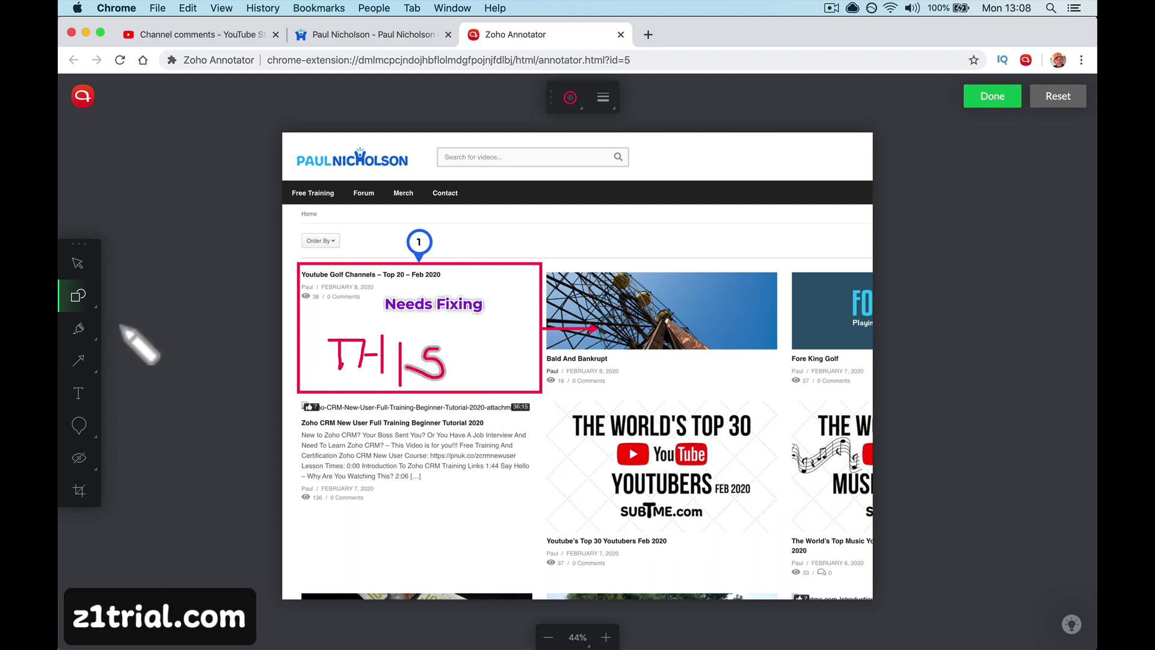
Draw freehand loops around the handwritten word and try several stroke colours on them, ending with green.
{"action": "mouse_move", "coordinate": [361, 289]}
{"action": "left_mouse_down"}
{"action": "mouse_move", "coordinate": [490, 392]}
{"action": "mouse_move", "coordinate": [344, 389]}
{"action": "mouse_move", "coordinate": [319, 264]}
{"action": "mouse_move", "coordinate": [470, 355]}
{"action": "left_mouse_up"}
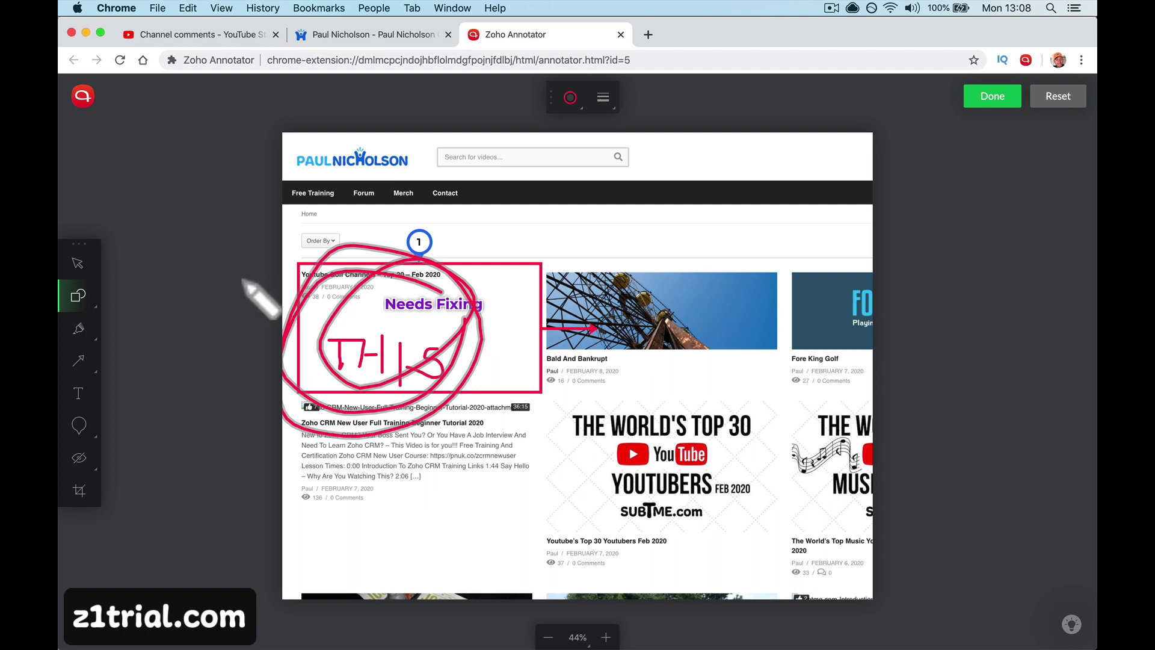
{"action": "left_click", "coordinate": [571, 99]}
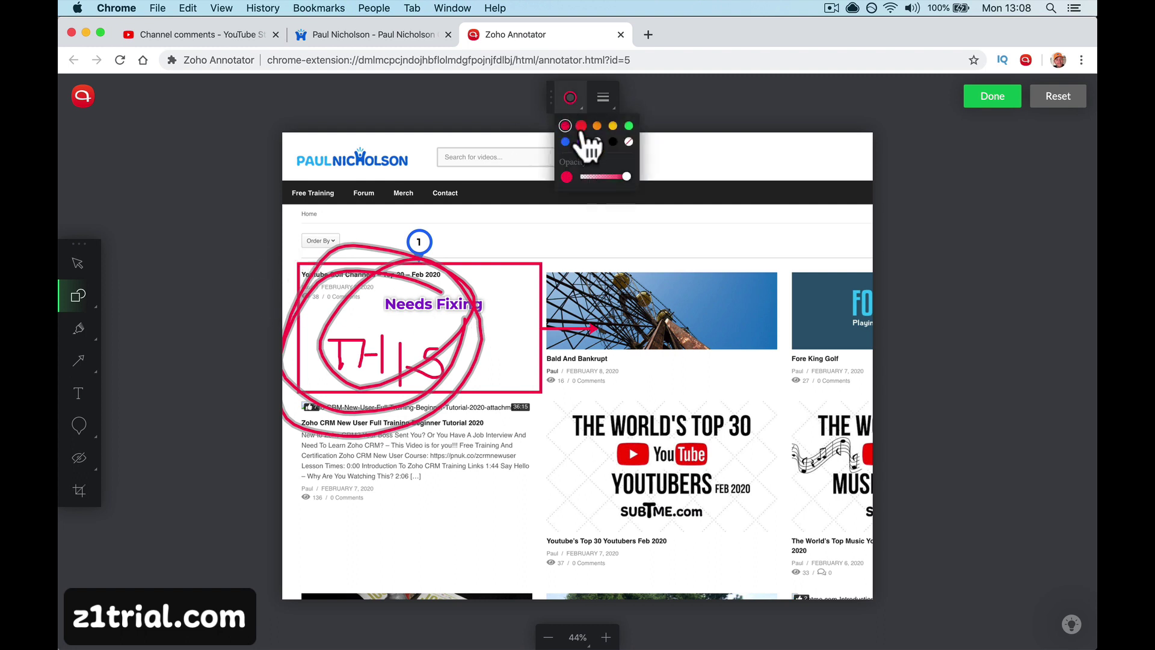
{"action": "left_click", "coordinate": [581, 126]}
{"action": "left_click", "coordinate": [597, 126]}
{"action": "left_click", "coordinate": [612, 126]}
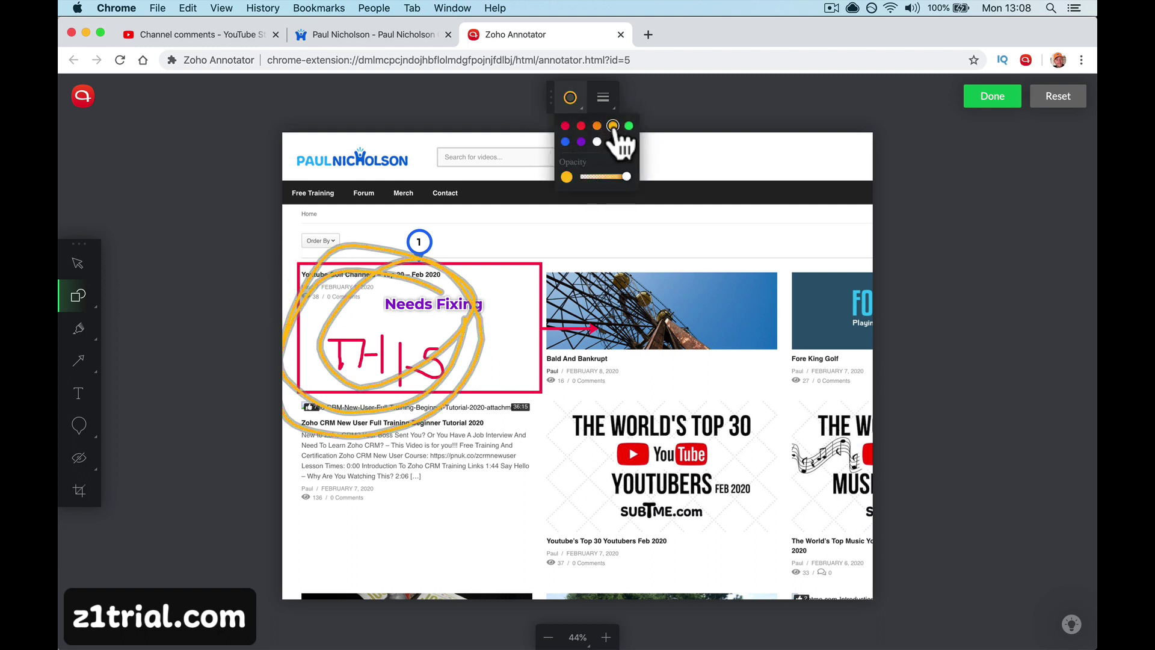
{"action": "left_click", "coordinate": [629, 125]}
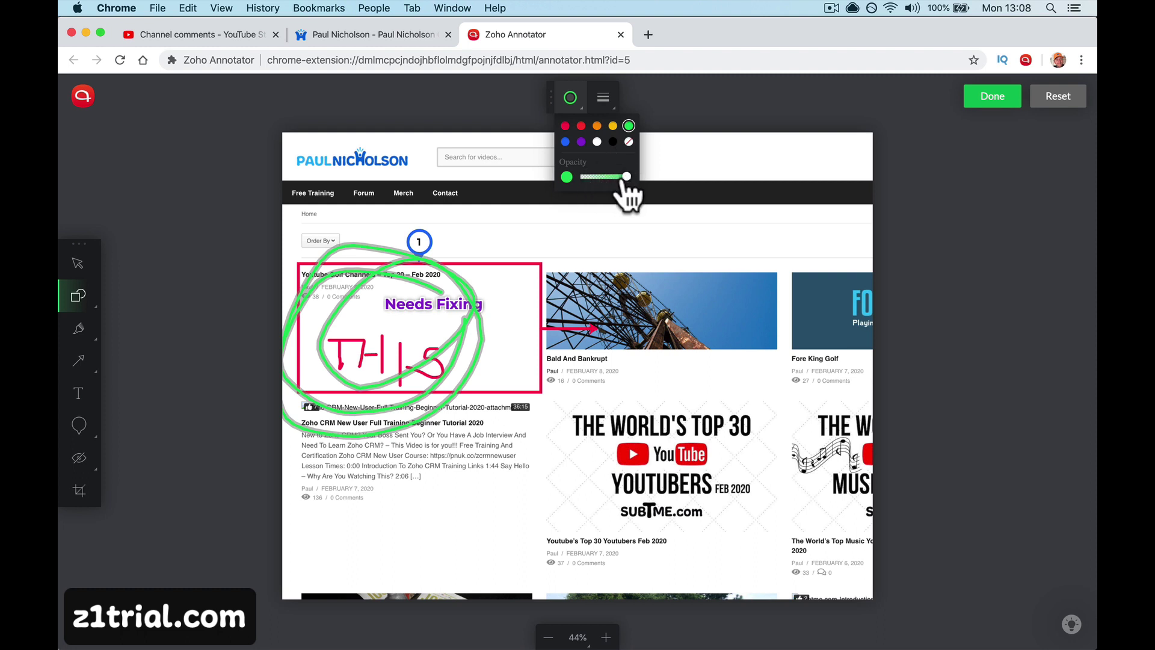
Try a very low opacity on the loops, restore full opacity, and set their stroke colour to none.
{"action": "left_click_drag", "start_coordinate": [624, 183], "coordinate": [572, 179]}
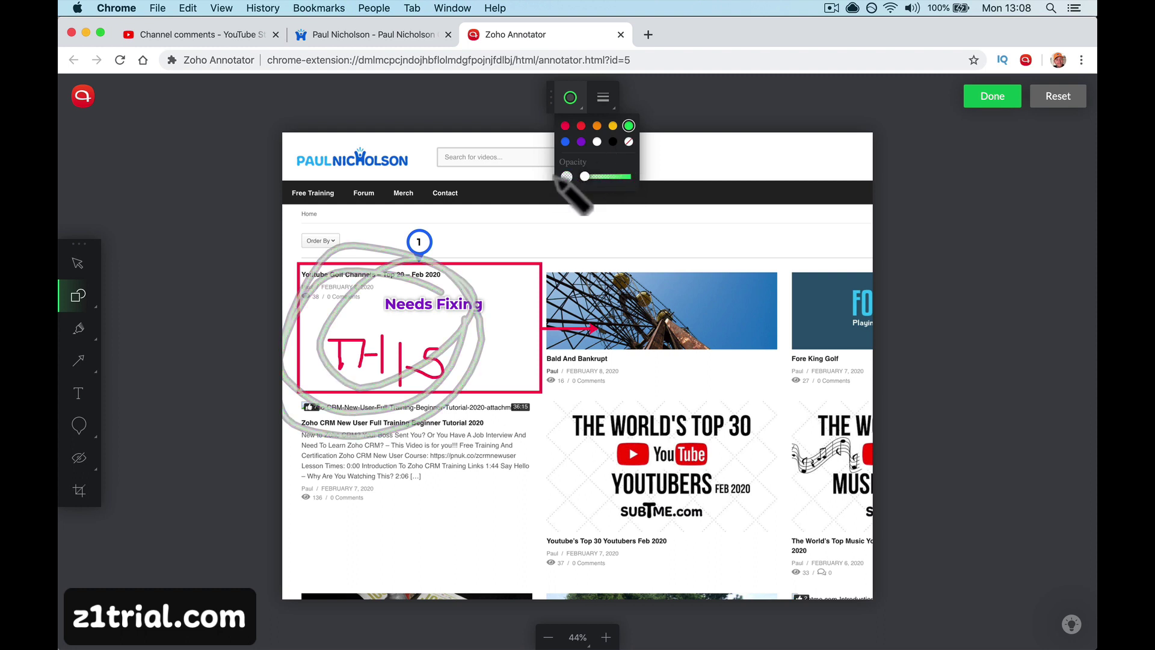
{"action": "left_click", "coordinate": [573, 100]}
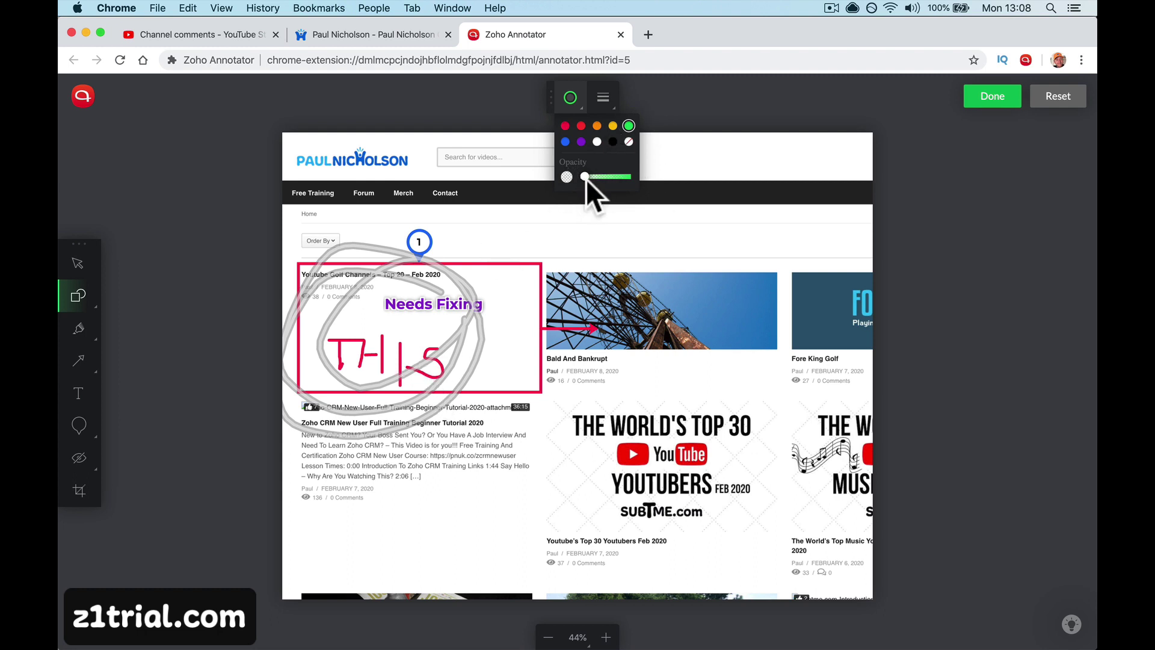
{"action": "left_click_drag", "start_coordinate": [586, 179], "coordinate": [639, 173]}
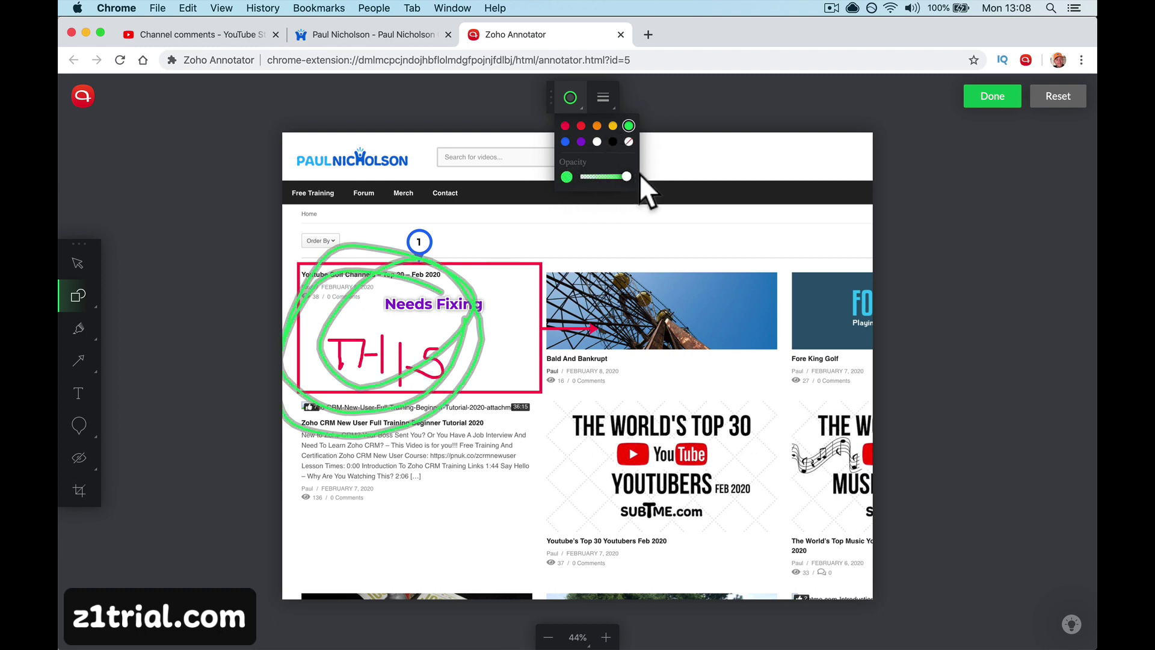
{"action": "left_click", "coordinate": [629, 142]}
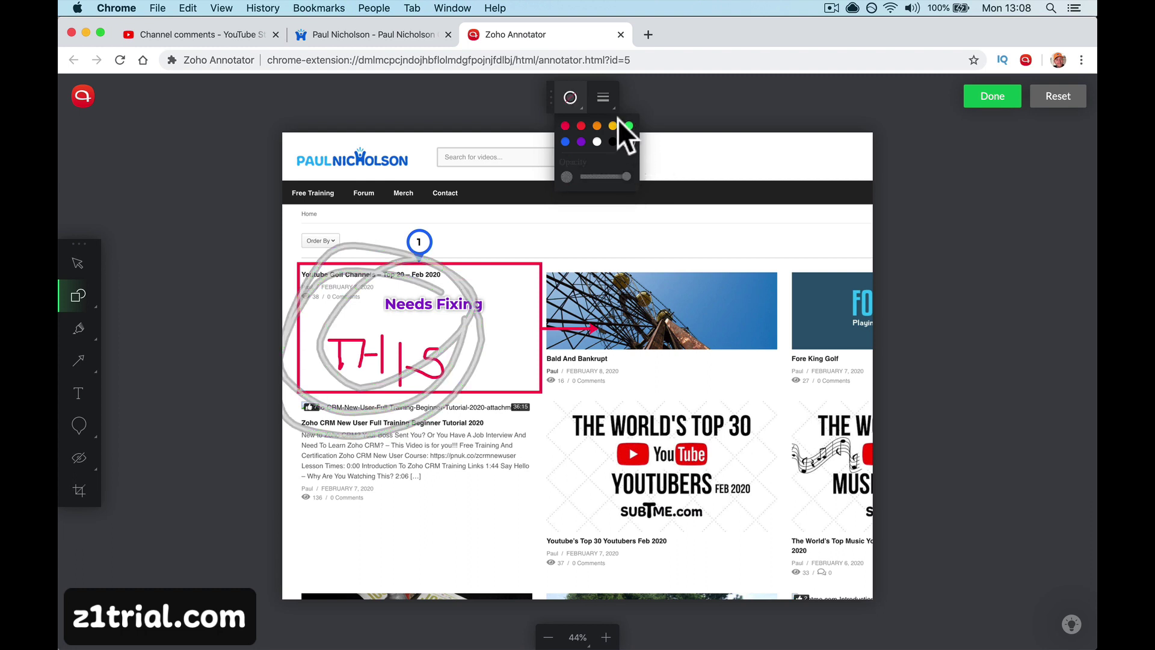
Try different line thicknesses on the loops, ending with the thickest dashed line style.
{"action": "left_click", "coordinate": [607, 98]}
{"action": "left_click", "coordinate": [690, 145]}
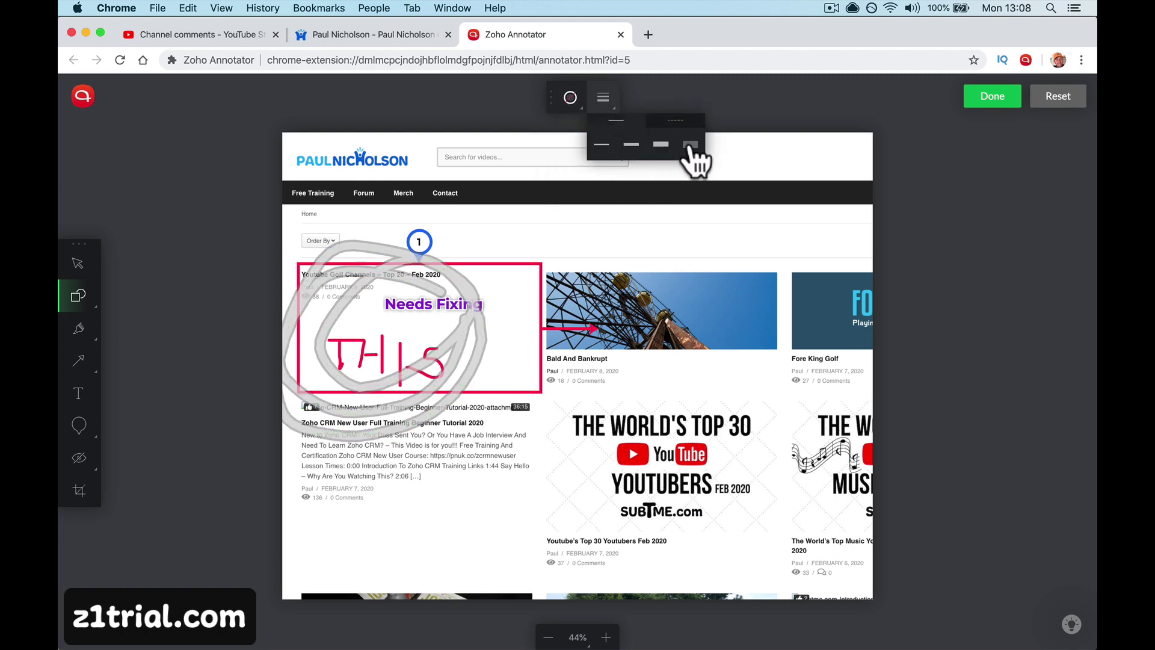
{"action": "left_click", "coordinate": [662, 145]}
{"action": "left_click", "coordinate": [630, 144]}
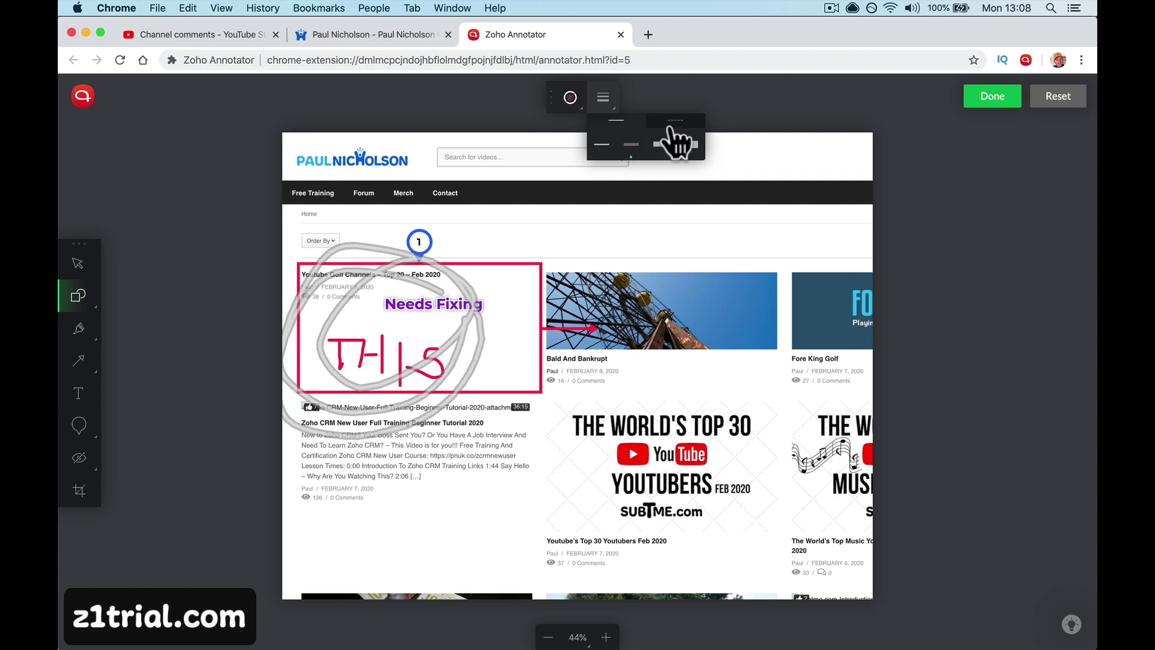
{"action": "left_click", "coordinate": [674, 121]}
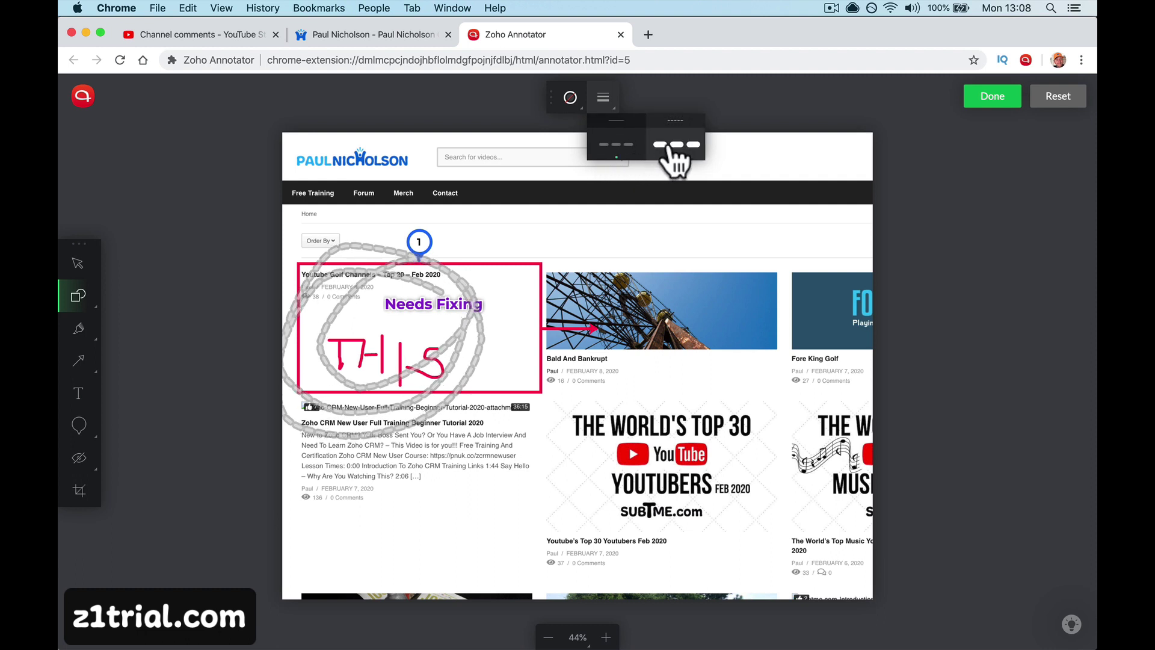
{"action": "left_click", "coordinate": [675, 145]}
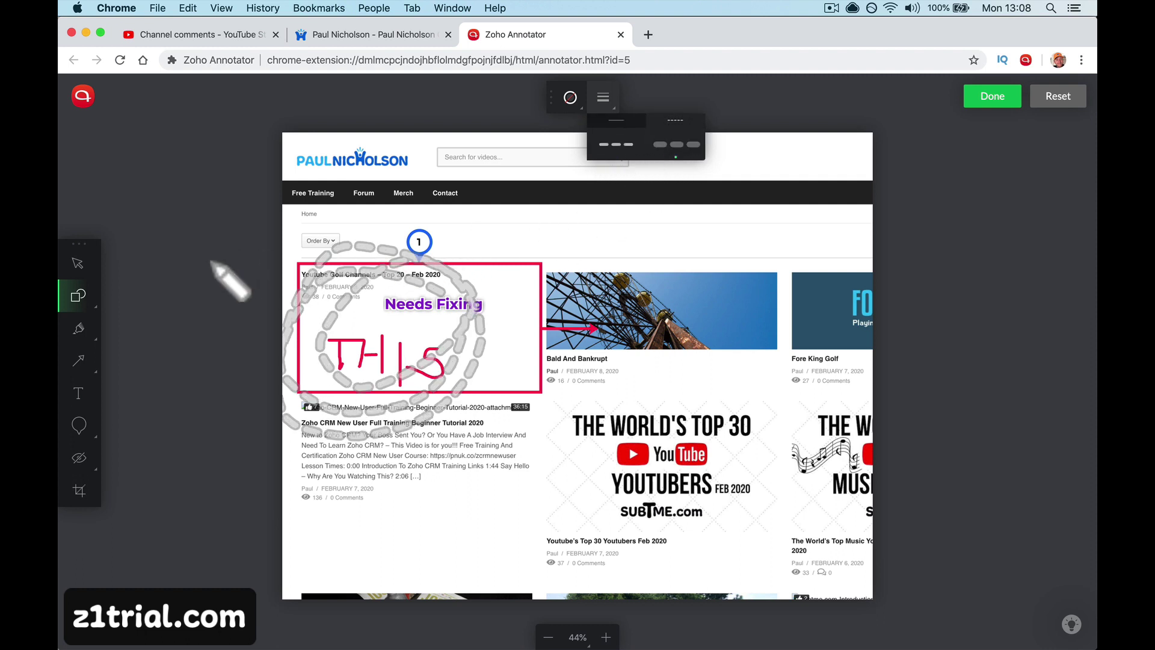
Draw a yellow highlighter loop beside the handwritten word and a green highlighter loop around the Bald And Bankrupt title.
{"action": "left_click", "coordinate": [83, 330]}
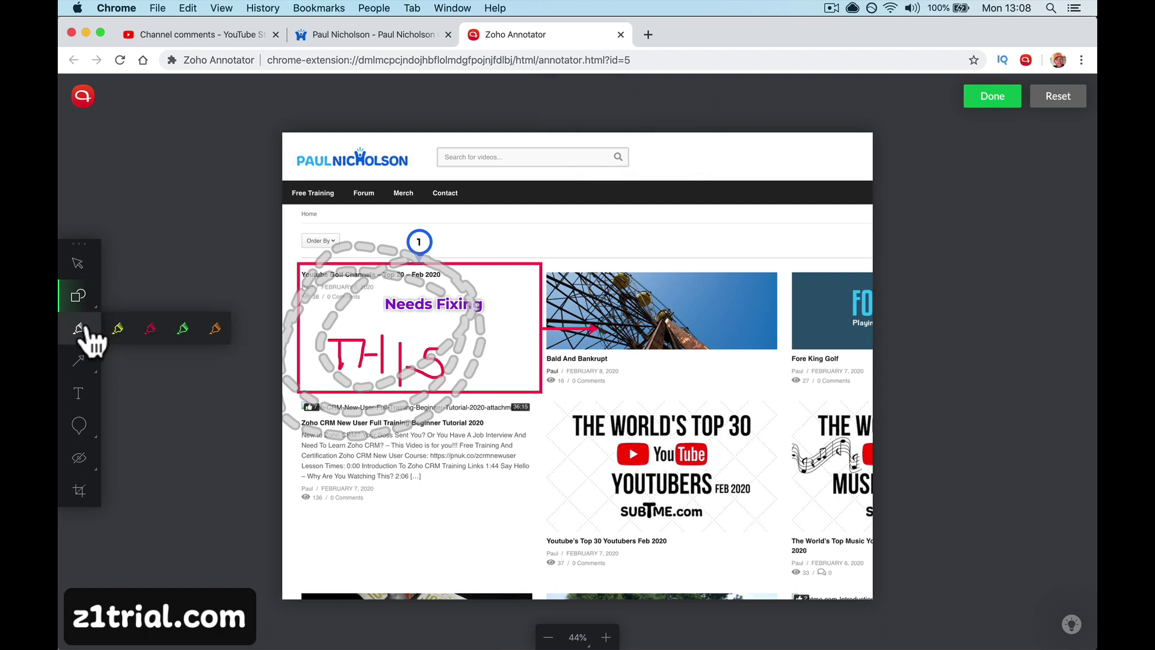
{"action": "left_click", "coordinate": [119, 329]}
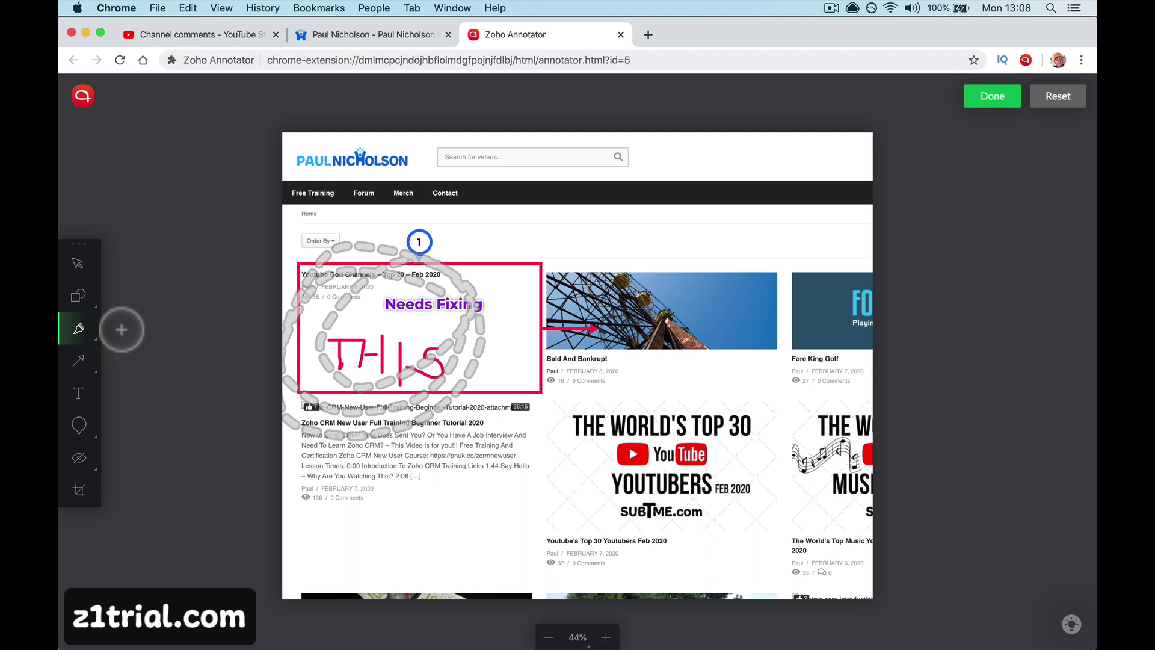
{"action": "mouse_move", "coordinate": [464, 369]}
{"action": "left_mouse_down"}
{"action": "mouse_move", "coordinate": [534, 338]}
{"action": "mouse_move", "coordinate": [525, 416]}
{"action": "mouse_move", "coordinate": [467, 467]}
{"action": "left_mouse_up"}
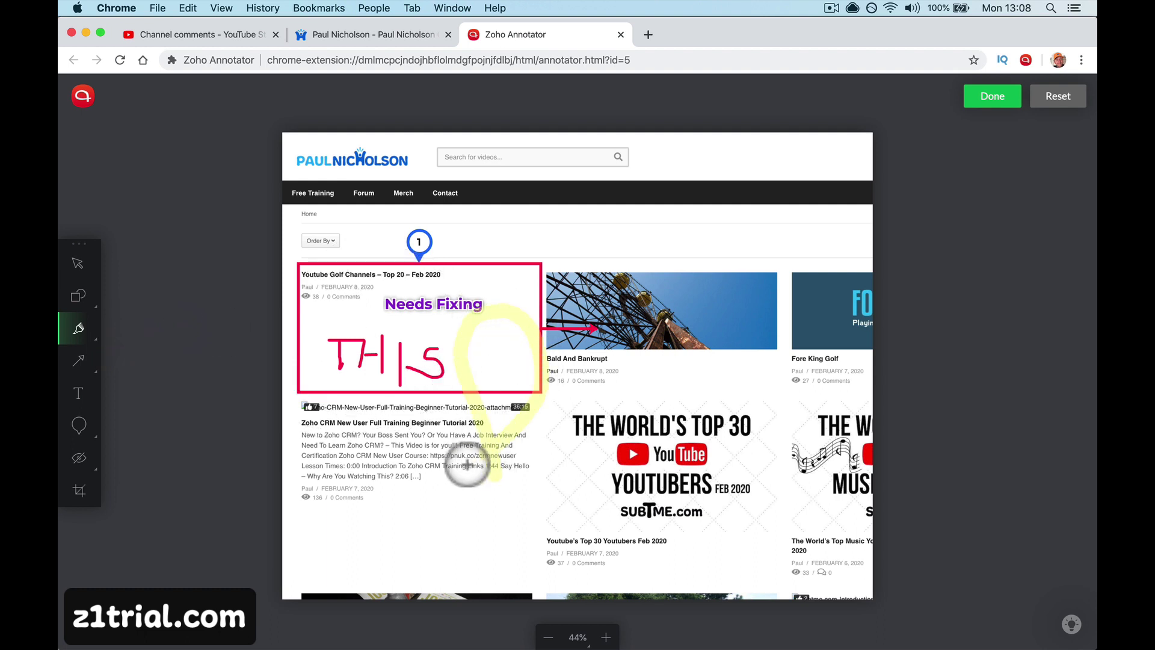
{"action": "left_click", "coordinate": [80, 332]}
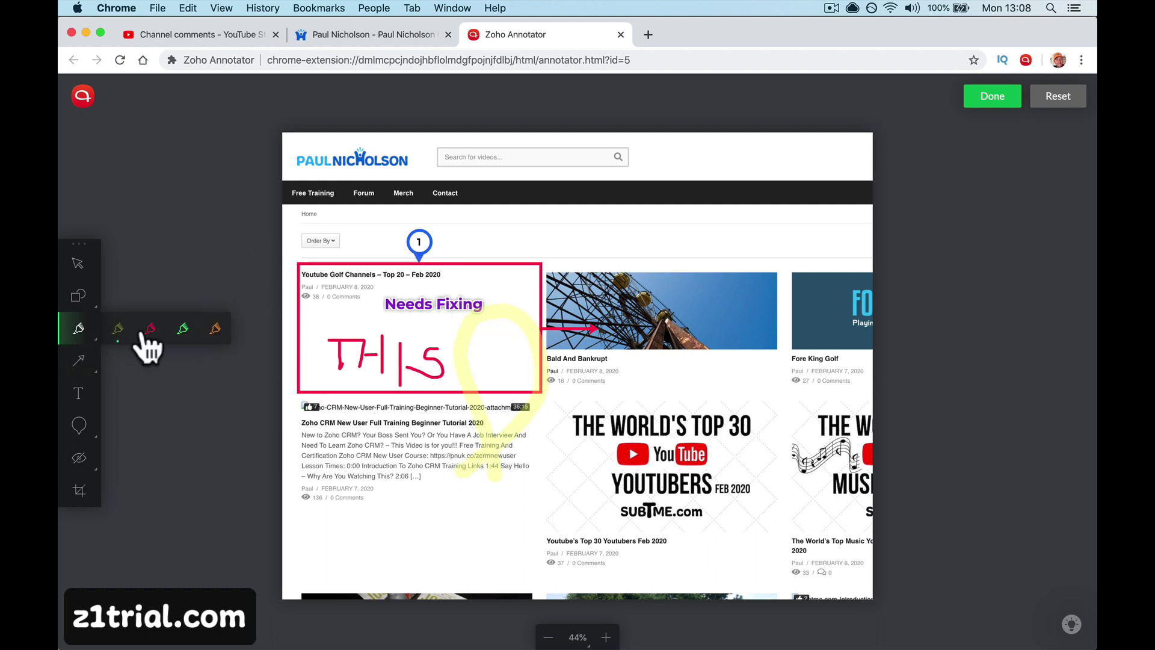
{"action": "left_click", "coordinate": [183, 328]}
{"action": "mouse_move", "coordinate": [524, 403]}
{"action": "left_mouse_down"}
{"action": "mouse_move", "coordinate": [502, 396]}
{"action": "mouse_move", "coordinate": [535, 324]}
{"action": "mouse_move", "coordinate": [686, 371]}
{"action": "mouse_move", "coordinate": [564, 426]}
{"action": "mouse_move", "coordinate": [500, 403]}
{"action": "left_mouse_up"}
Move the green highlighter loop up over the site's navigation bar and the yellow loop onto the handwritten word.
{"action": "left_click", "coordinate": [76, 264]}
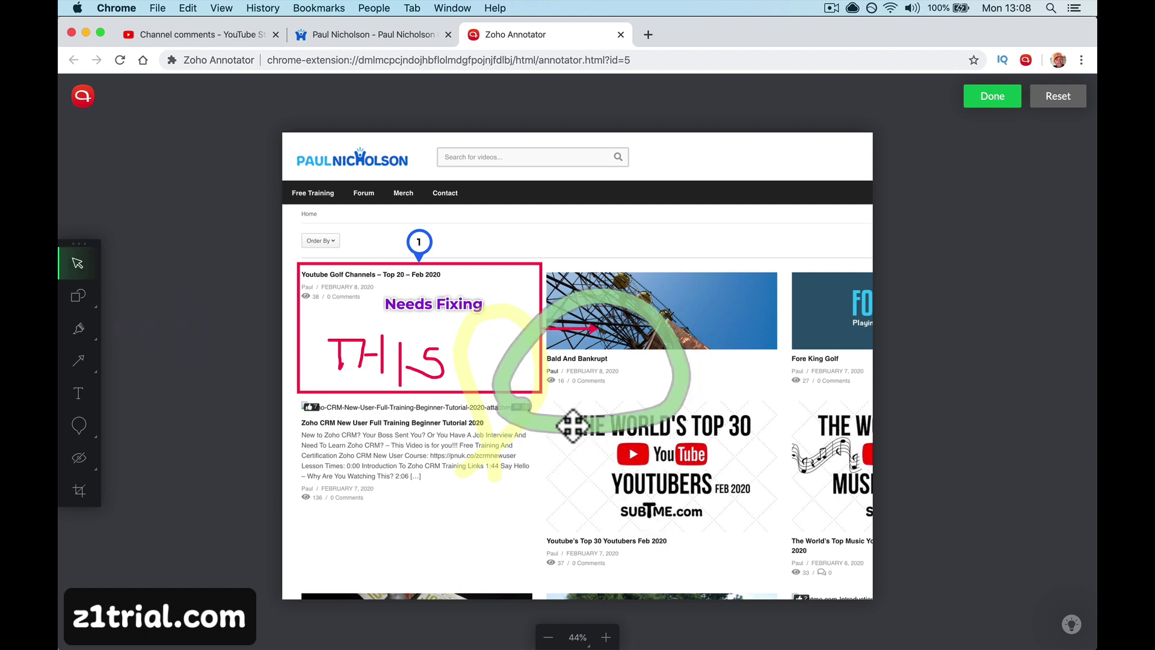
{"action": "mouse_move", "coordinate": [573, 425]}
{"action": "left_mouse_down"}
{"action": "mouse_move", "coordinate": [687, 319]}
{"action": "mouse_move", "coordinate": [524, 304]}
{"action": "left_mouse_up"}
{"action": "mouse_move", "coordinate": [464, 343]}
{"action": "left_mouse_down"}
{"action": "mouse_move", "coordinate": [381, 343]}
{"action": "mouse_move", "coordinate": [385, 295]}
{"action": "left_mouse_up"}
{"action": "left_click", "coordinate": [467, 287]}
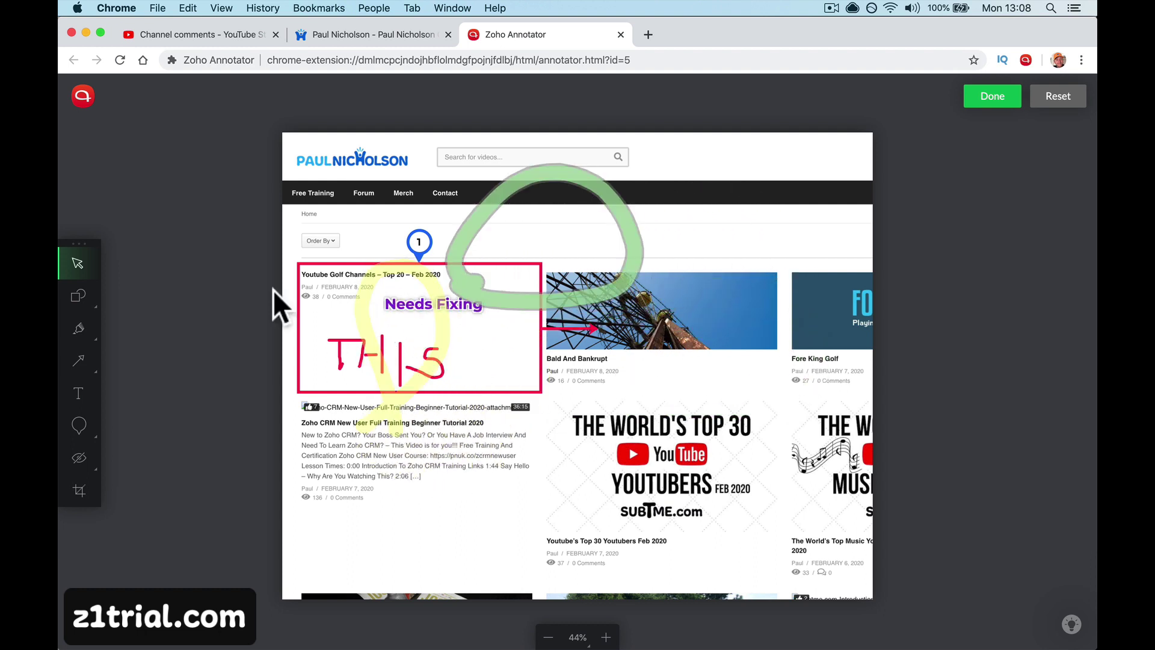
Draw three red single-headed arrows pointing into the red rectangle from the Top 30 thumbnail, the blank area below, and the Ferris wheel image.
{"action": "left_click", "coordinate": [80, 361]}
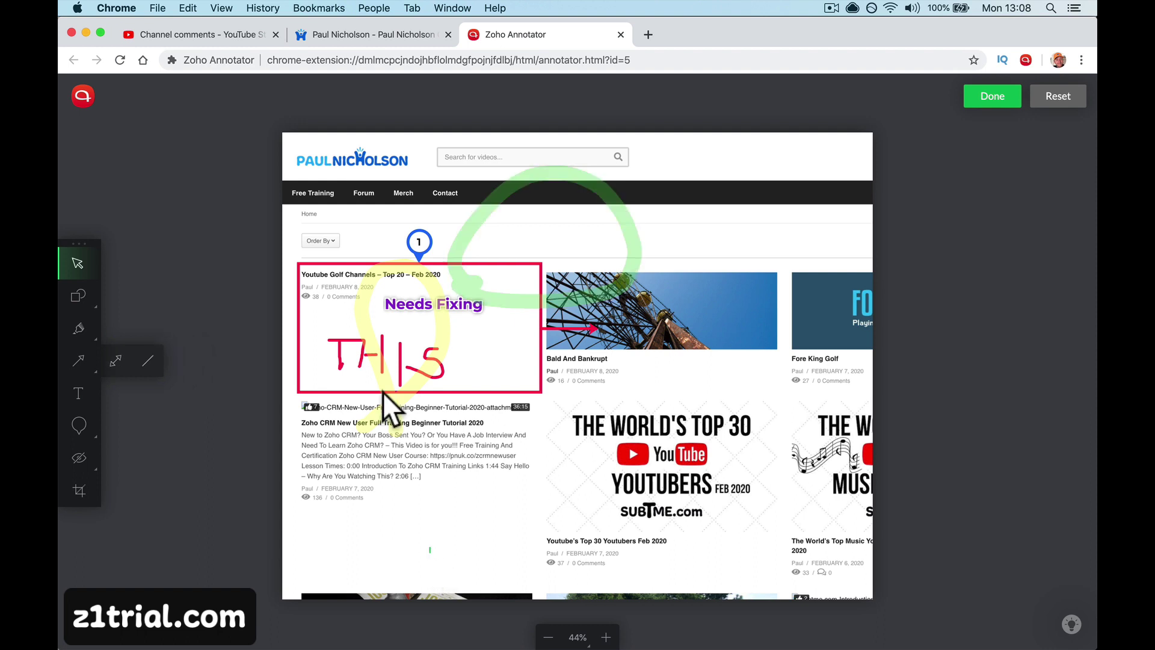
{"action": "mouse_move", "coordinate": [382, 392]}
{"action": "left_mouse_down"}
{"action": "mouse_move", "coordinate": [370, 312]}
{"action": "mouse_move", "coordinate": [377, 324]}
{"action": "left_mouse_up"}
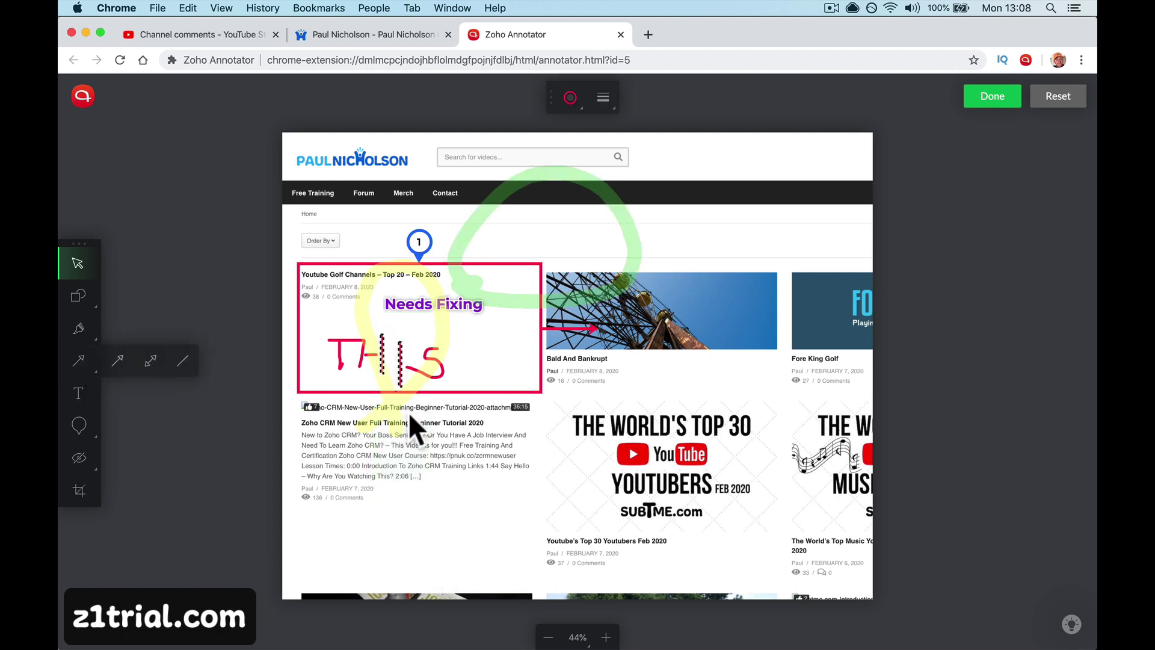
{"action": "left_click", "coordinate": [117, 360]}
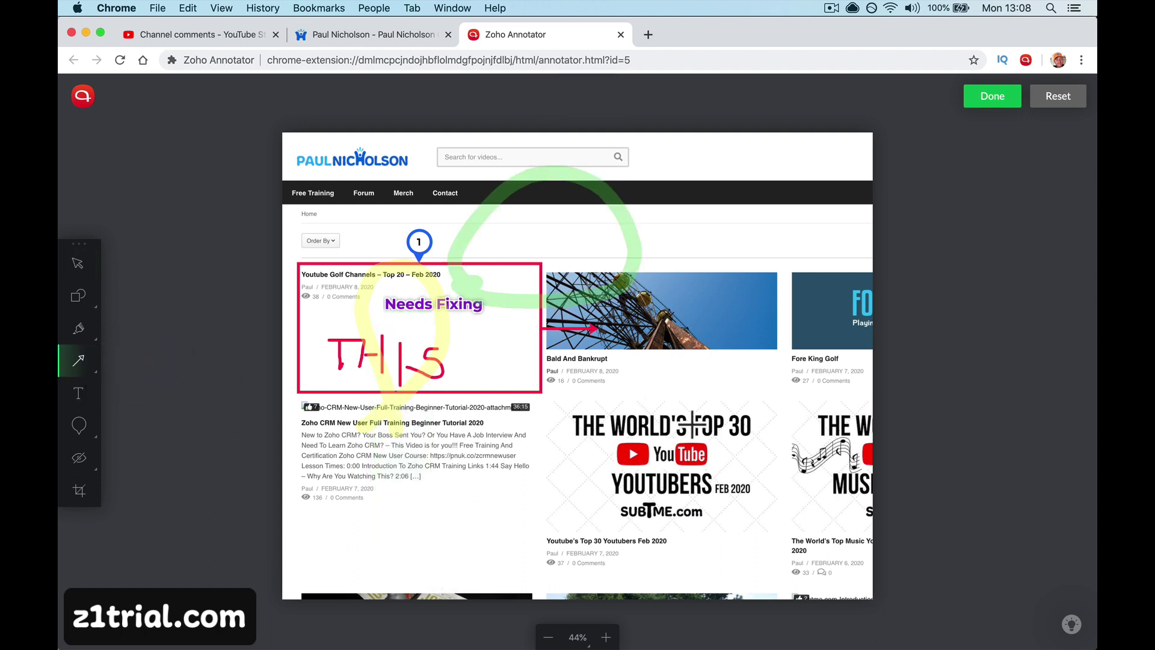
{"action": "left_click_drag", "start_coordinate": [715, 428], "coordinate": [523, 366]}
{"action": "left_click_drag", "start_coordinate": [456, 521], "coordinate": [496, 367]}
{"action": "mouse_move", "coordinate": [663, 333]}
{"action": "left_mouse_down"}
{"action": "mouse_move", "coordinate": [497, 339]}
{"action": "mouse_move", "coordinate": [506, 353]}
{"action": "mouse_move", "coordinate": [522, 345]}
{"action": "left_mouse_up"}
Draw two red double-headed arrows, one between the Zoho CRM description and the Needs Fixing text, one across the site header.
{"action": "left_click", "coordinate": [95, 372]}
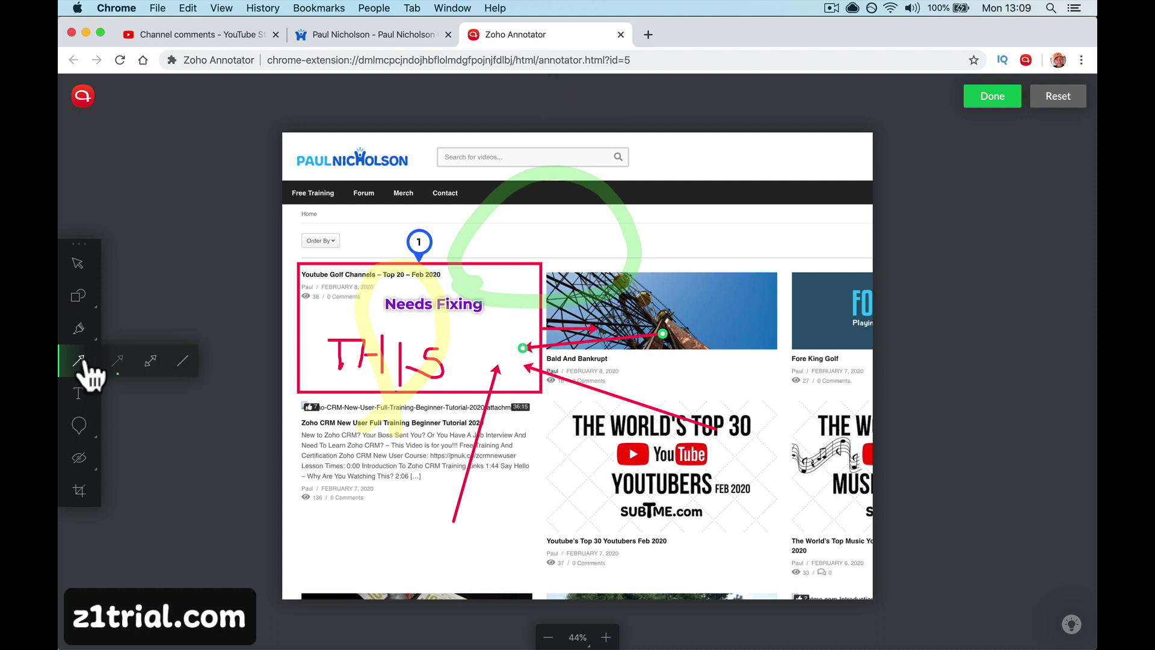
{"action": "left_click", "coordinate": [162, 363]}
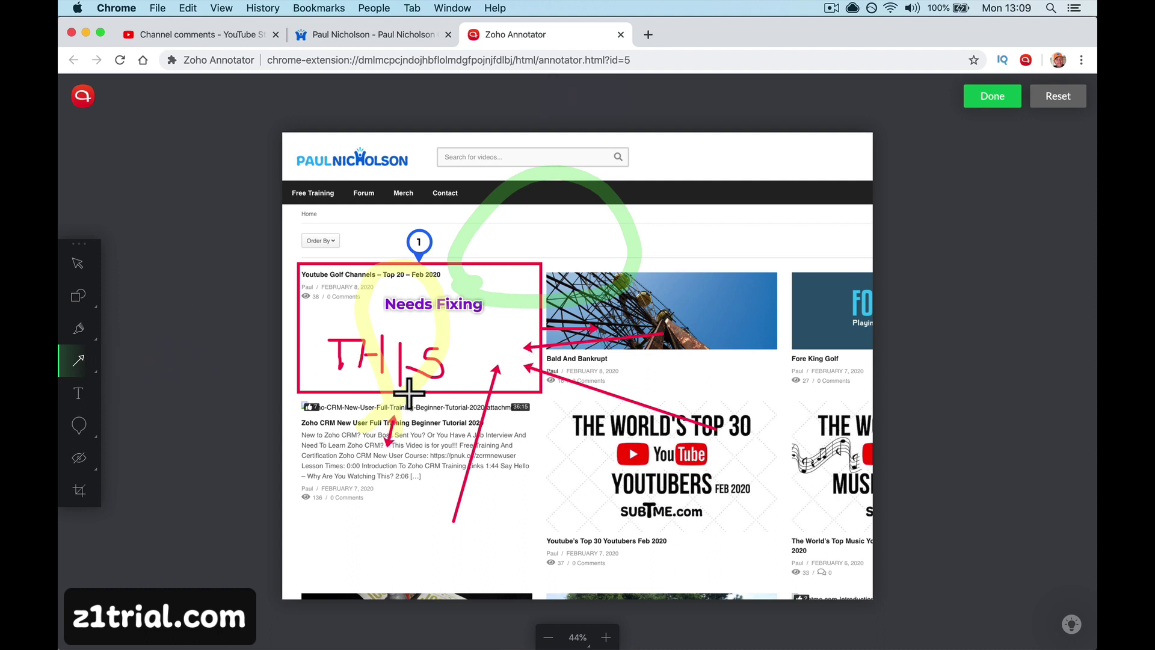
{"action": "left_click_drag", "start_coordinate": [409, 395], "coordinate": [466, 334]}
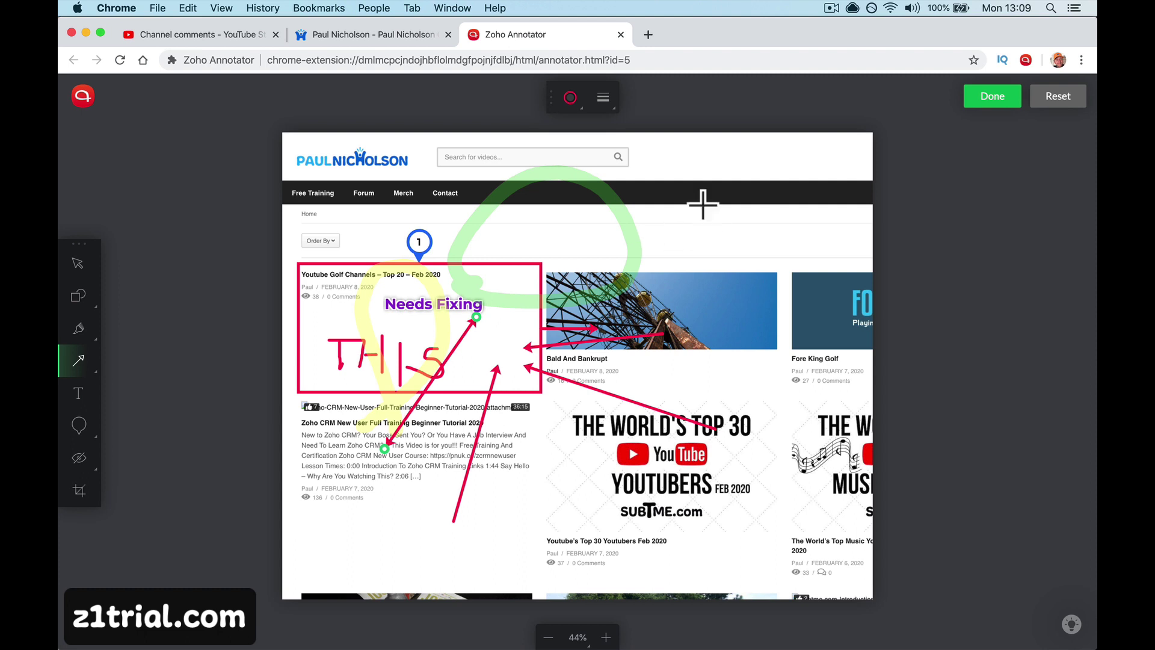
{"action": "left_click_drag", "start_coordinate": [370, 164], "coordinate": [744, 162]}
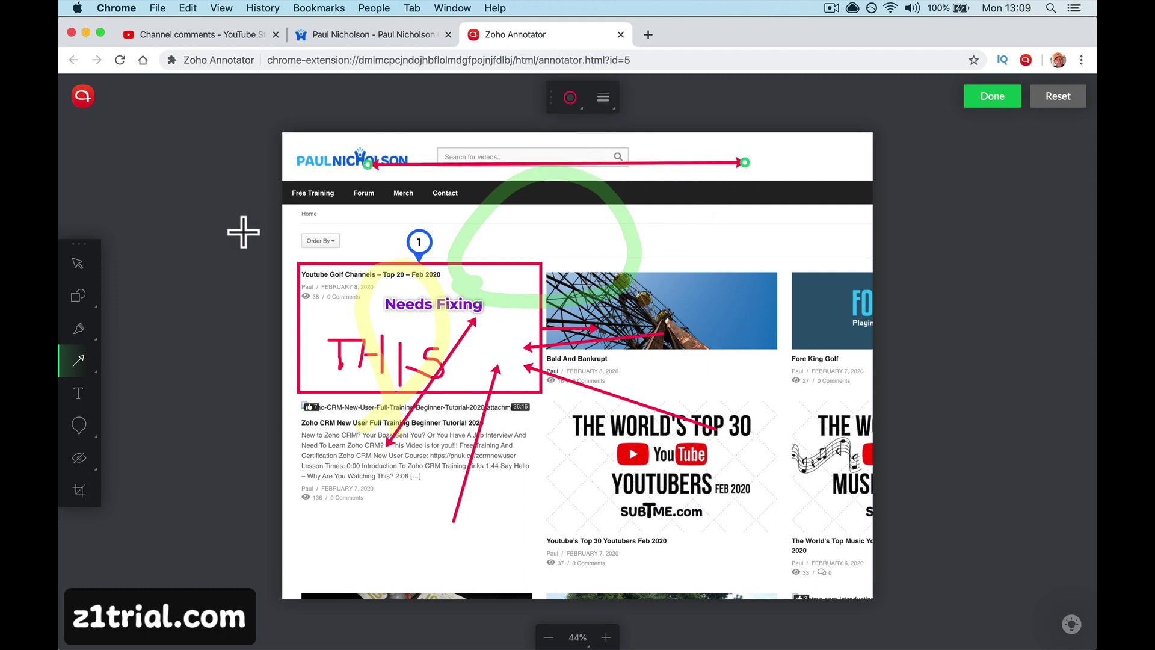
Add the text "HELLO IS THIS WORKING?" above the Ferris wheel image.
{"action": "left_click", "coordinate": [84, 395]}
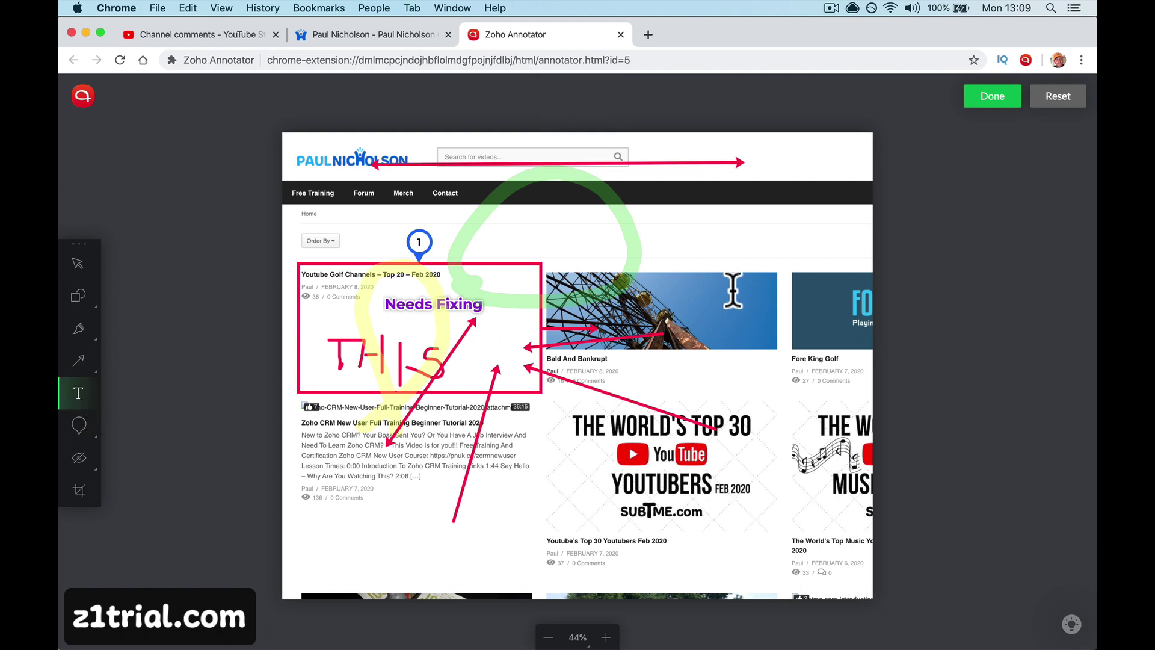
{"action": "key", "text": "Escape"}
{"action": "left_click", "coordinate": [687, 240]}
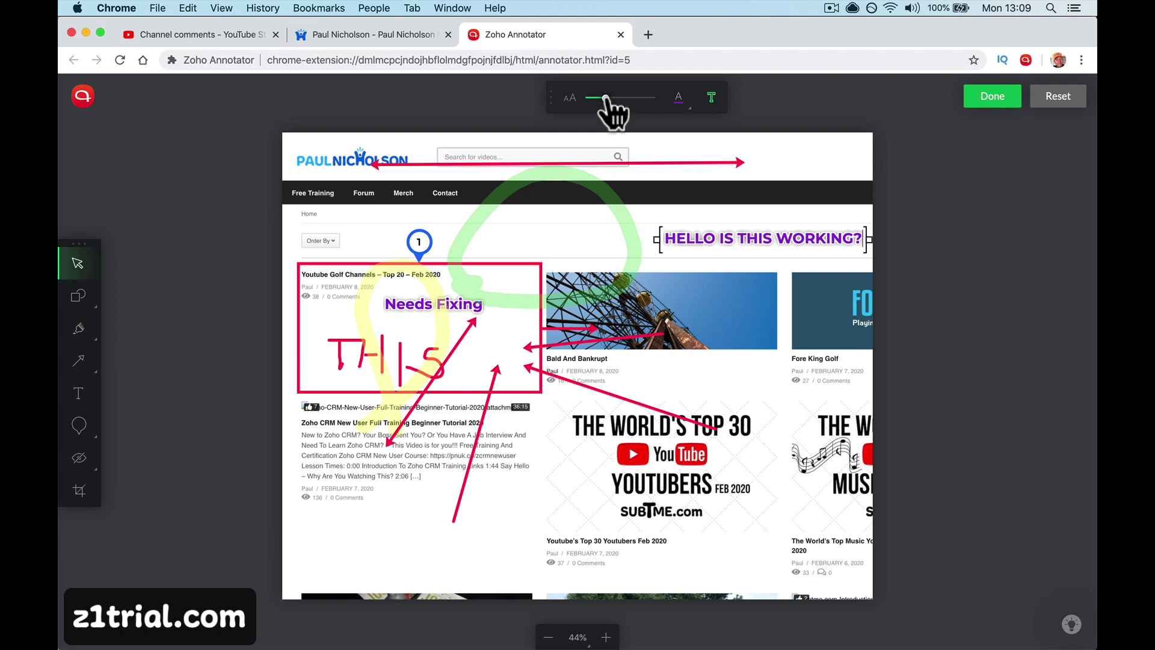
Enlarge the "HELLO IS THIS WORKING?" text and try different colours on it, ending with yellow.
{"action": "left_click_drag", "start_coordinate": [607, 98], "coordinate": [642, 98]}
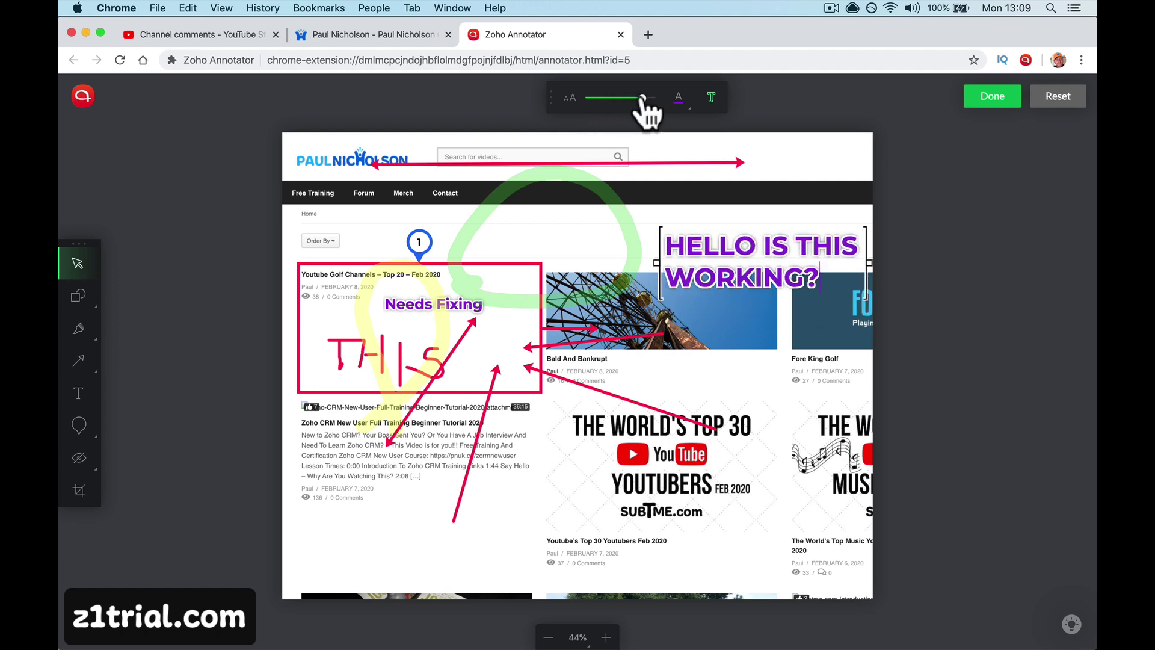
{"action": "left_click", "coordinate": [678, 98]}
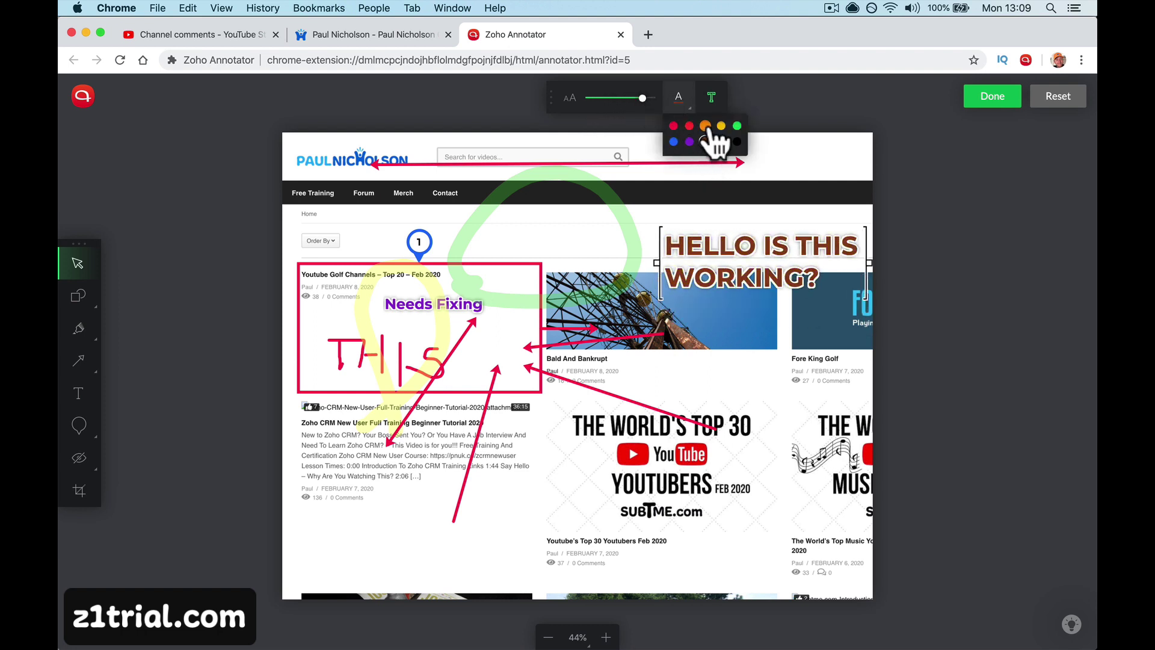
{"action": "left_click", "coordinate": [705, 125]}
{"action": "left_click", "coordinate": [721, 125]}
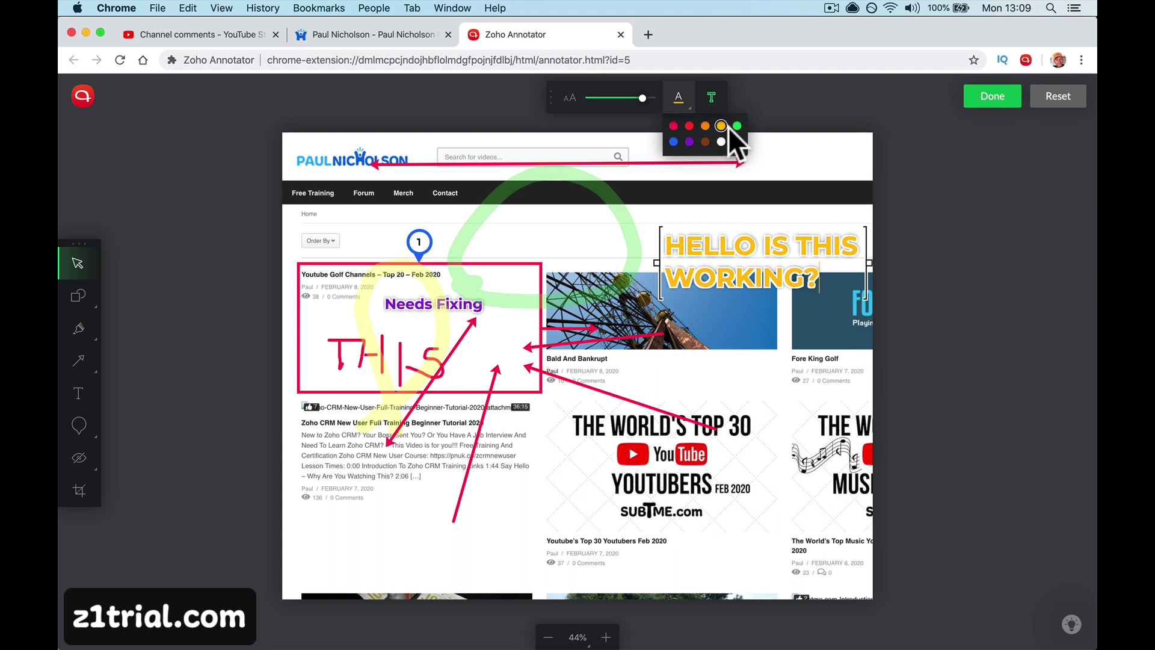
Toggle the new text's outline off and on, and move the text down over the Ferris wheel image.
{"action": "left_click", "coordinate": [712, 99]}
{"action": "left_click", "coordinate": [712, 98]}
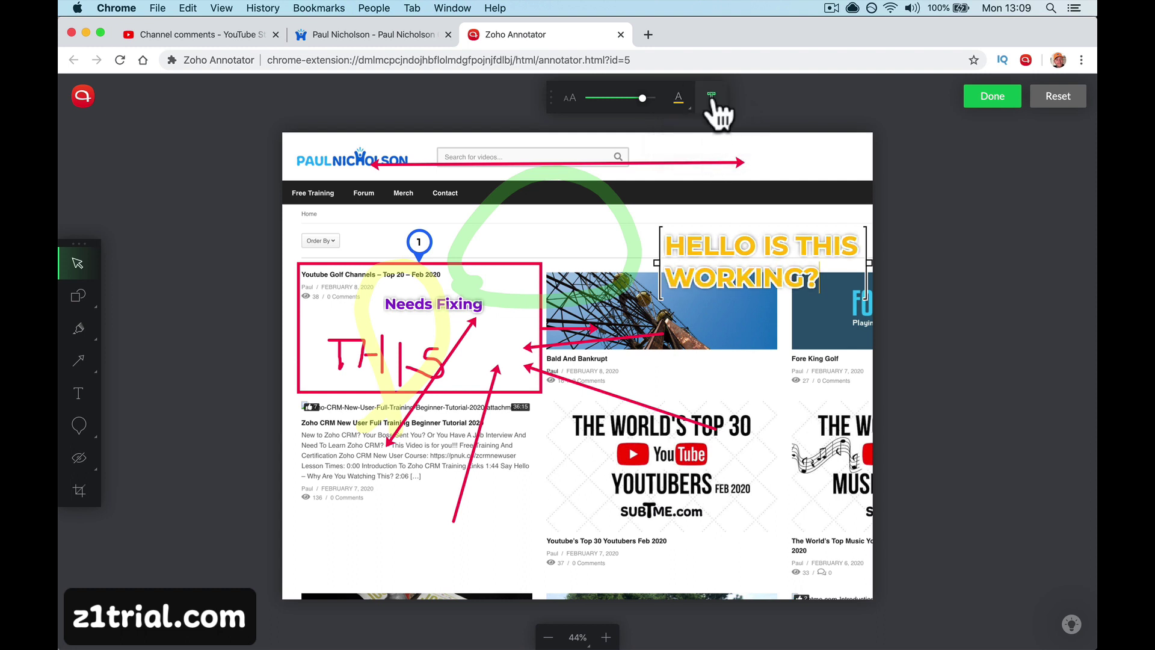
{"action": "left_click", "coordinate": [712, 98]}
{"action": "left_click", "coordinate": [712, 98]}
{"action": "left_click_drag", "start_coordinate": [730, 276], "coordinate": [728, 310]}
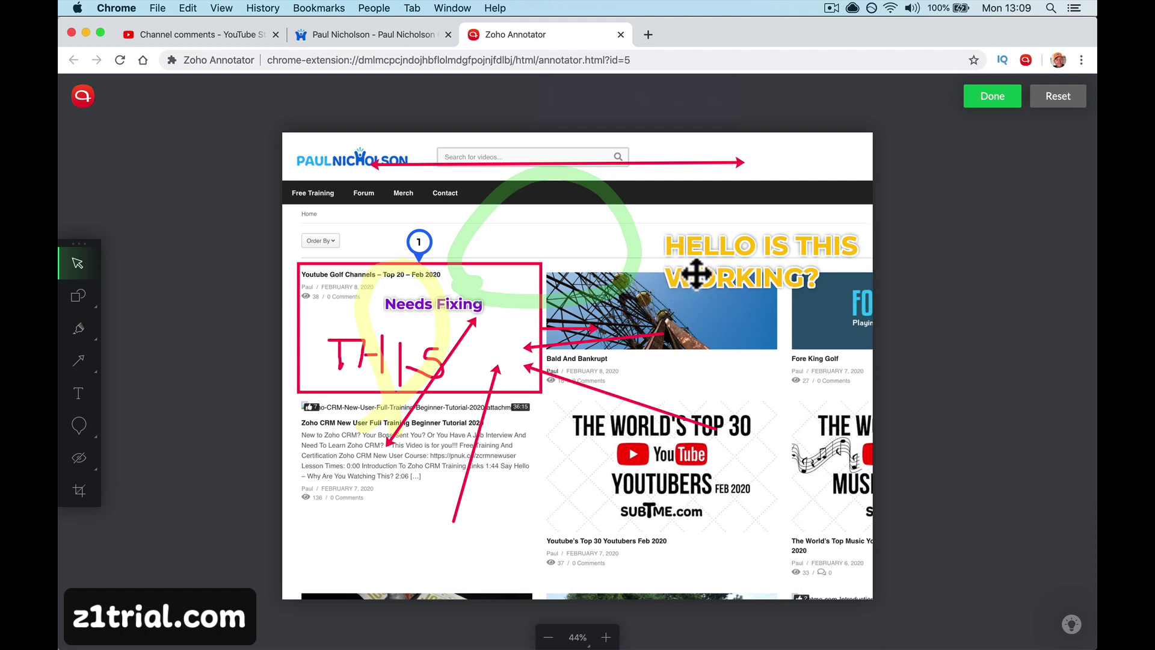
{"action": "left_click_drag", "start_coordinate": [691, 268], "coordinate": [702, 326]}
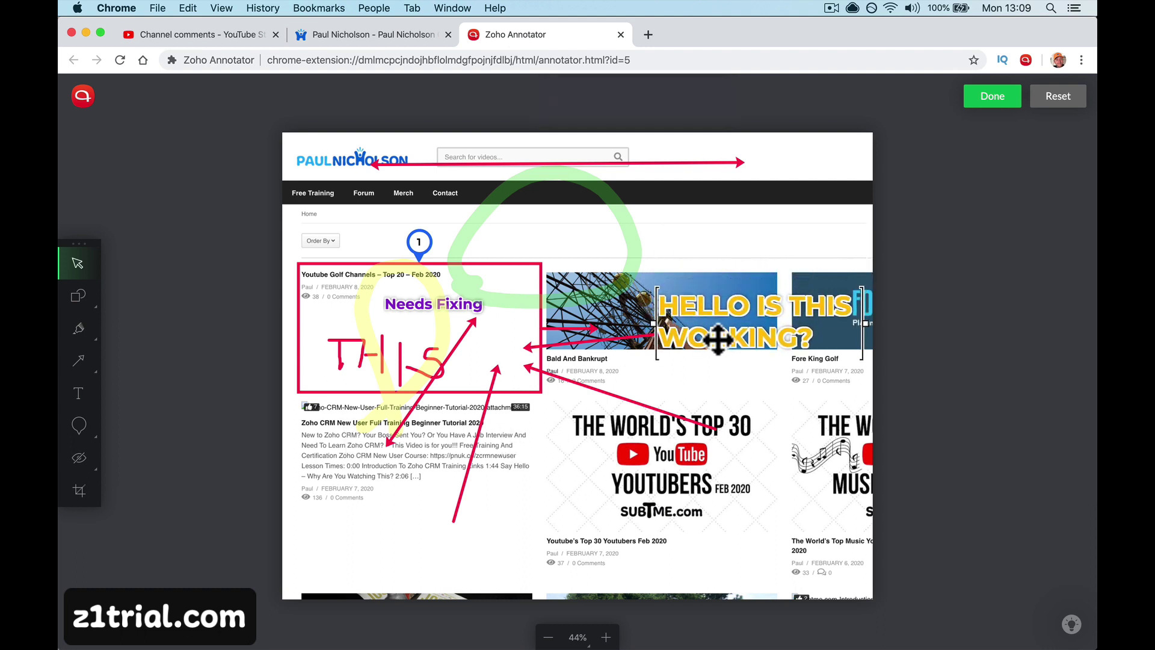
Place two orange question-mark pins, one beside the blue number 1 marker and one above the handwritten word.
{"action": "left_click", "coordinate": [78, 393]}
{"action": "mouse_move", "coordinate": [78, 424]}
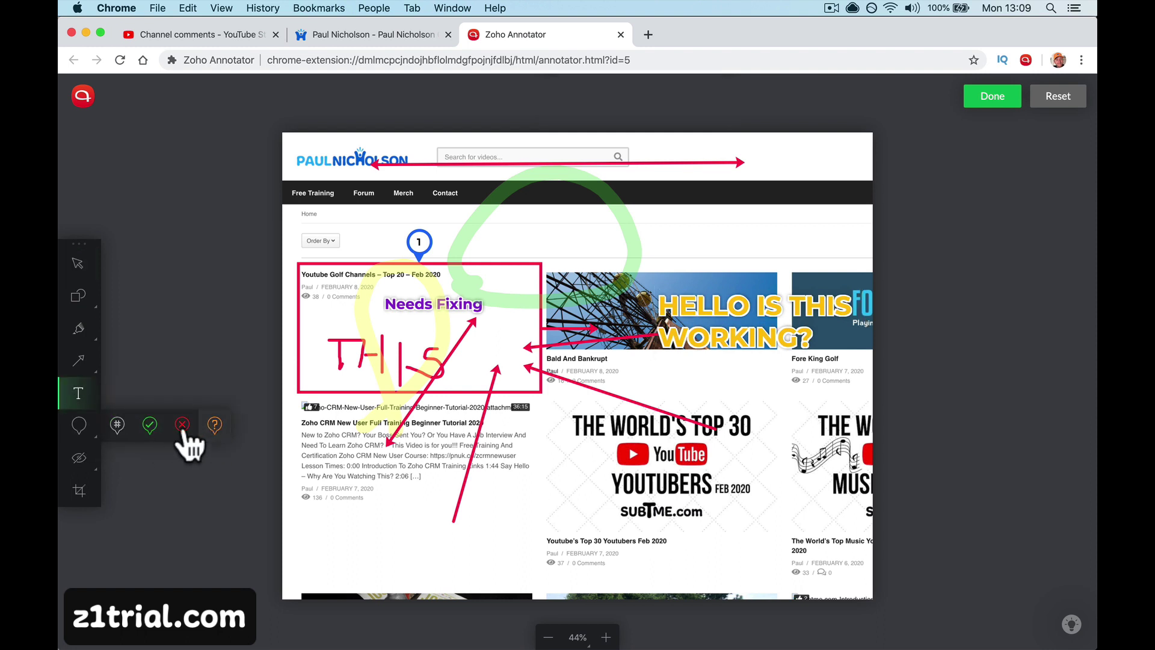
{"action": "left_click", "coordinate": [214, 427]}
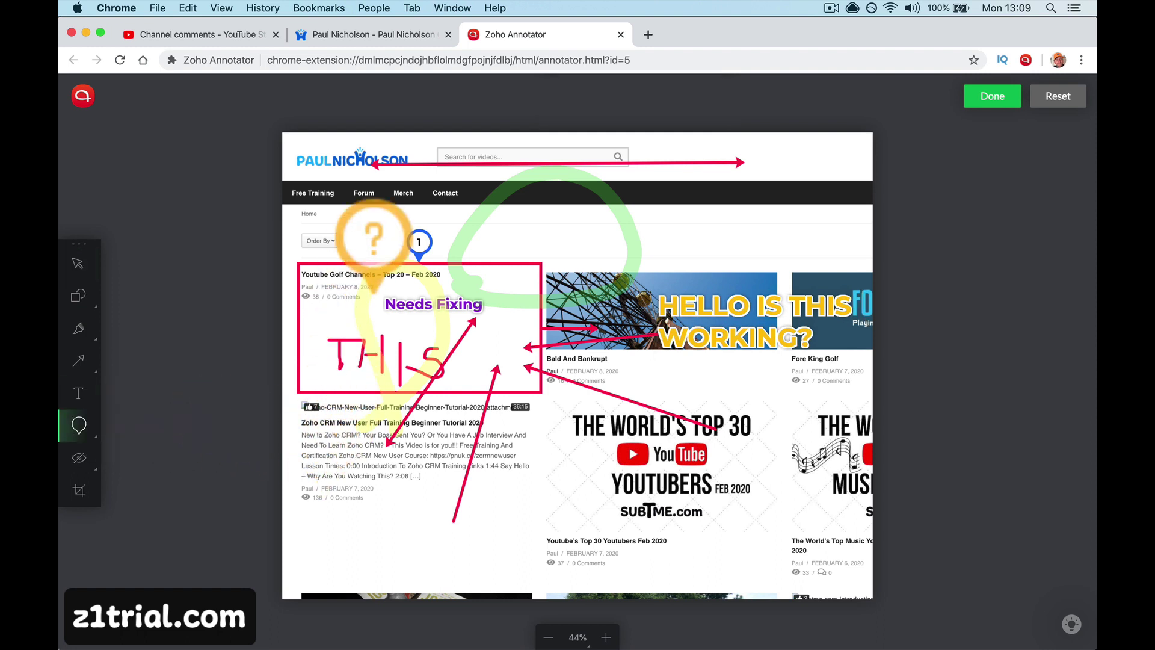
{"action": "left_click", "coordinate": [372, 248]}
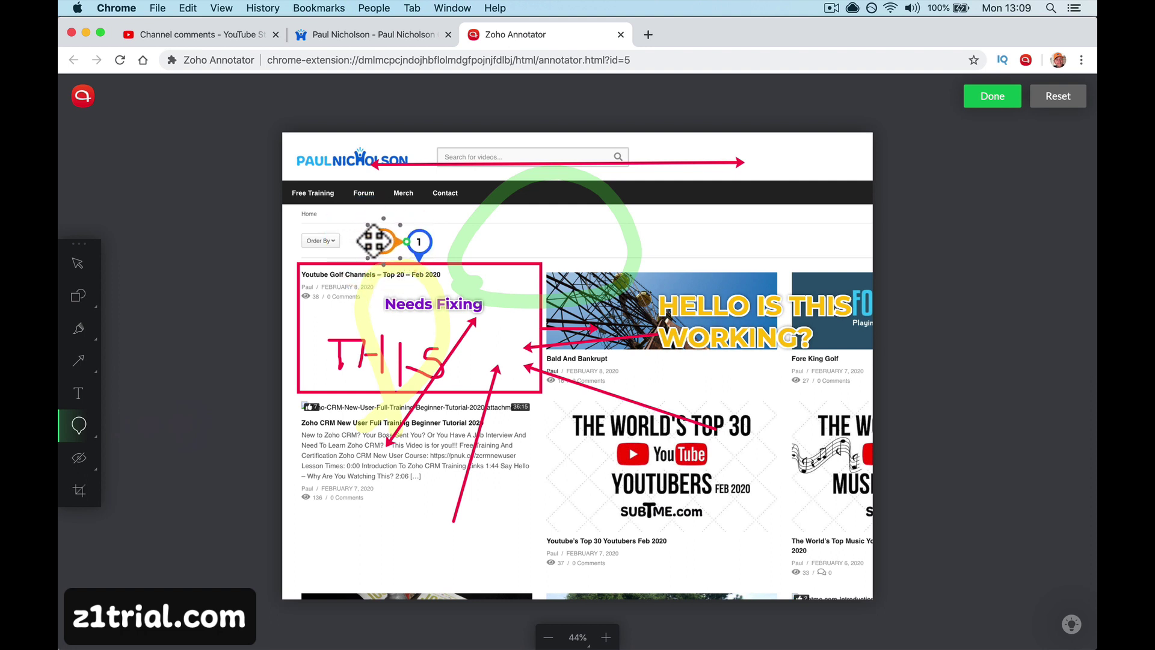
{"action": "left_click", "coordinate": [336, 312]}
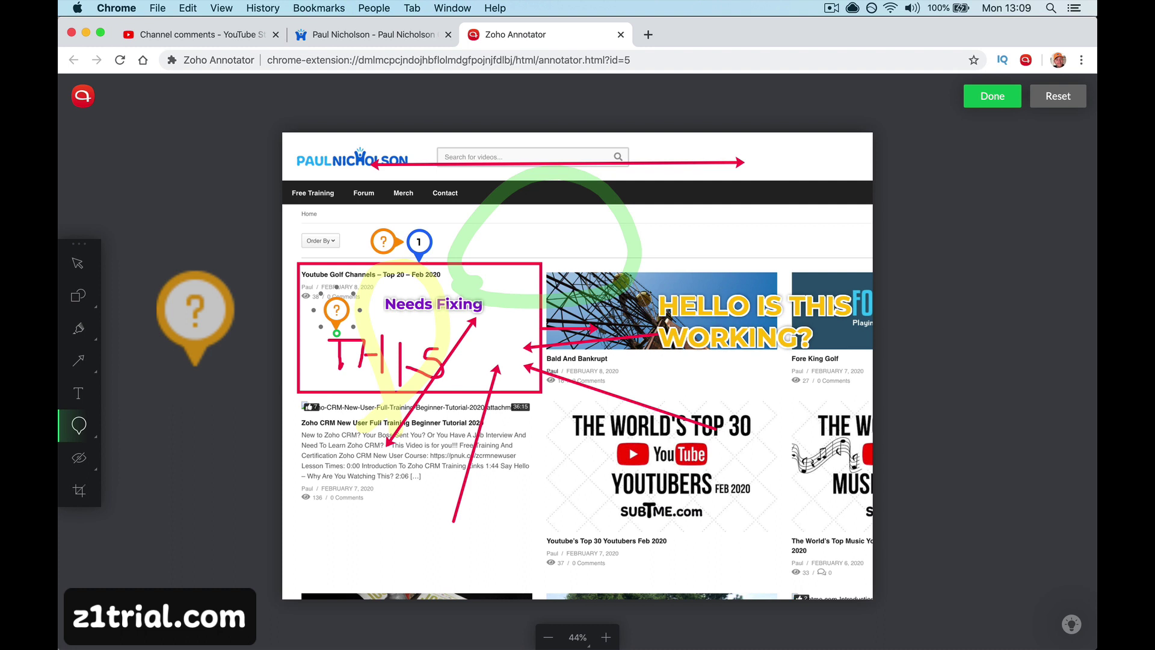
Place a red cross pin on the YouTube logo in the Top 30 Youtubers thumbnail and adjust its position.
{"action": "left_click", "coordinate": [84, 428]}
{"action": "left_click", "coordinate": [182, 425]}
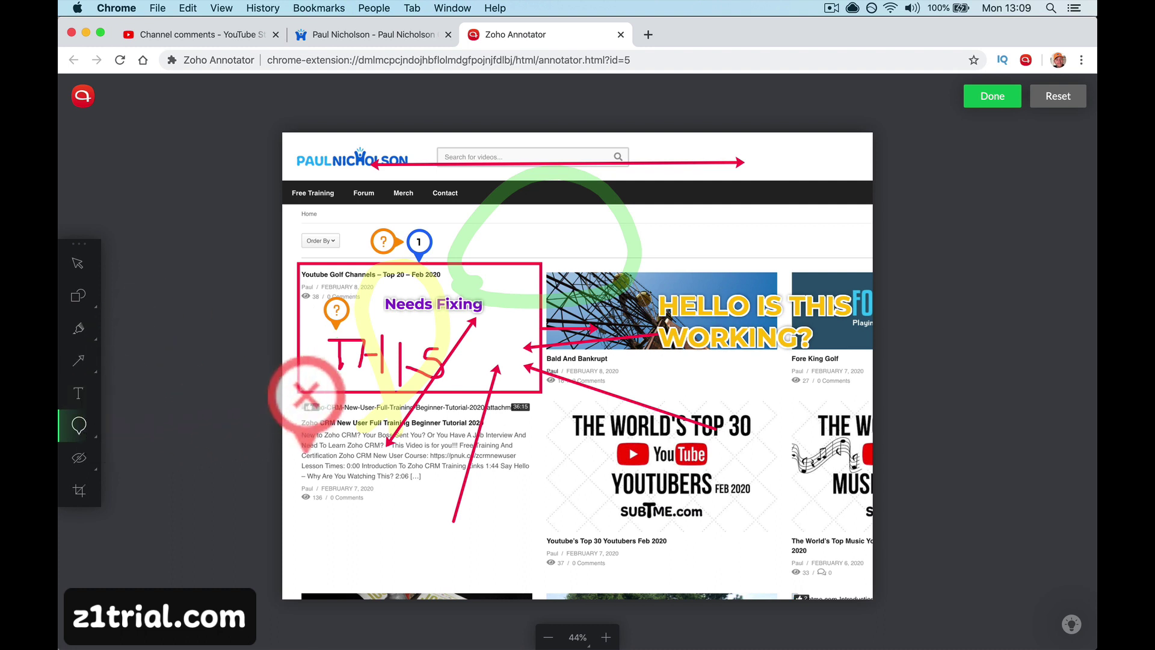
{"action": "left_click", "coordinate": [670, 456]}
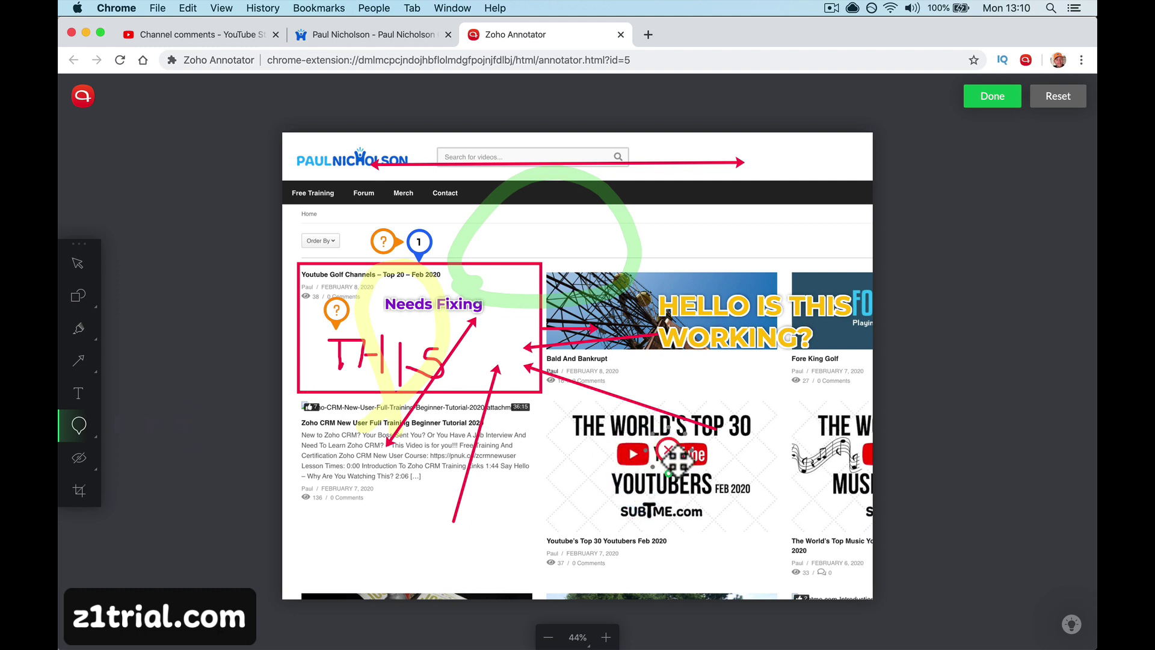
{"action": "left_click_drag", "start_coordinate": [679, 465], "coordinate": [672, 441]}
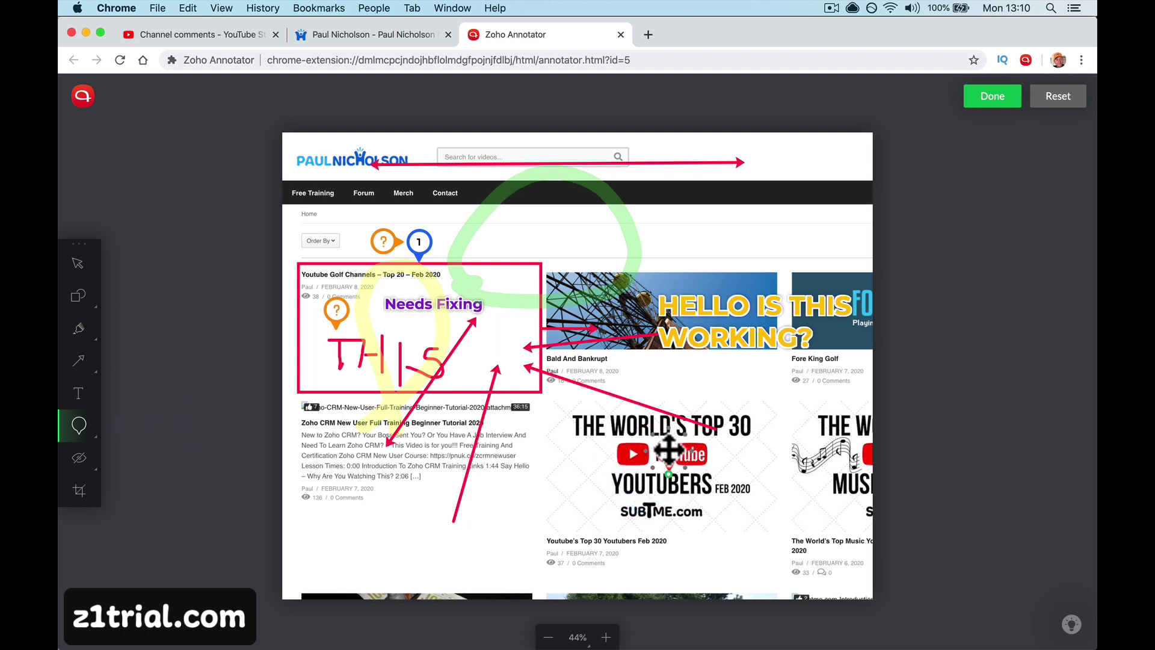
Blur the whole Zoho CRM New User post entry below the red rectangle, including its title and description.
{"action": "left_click", "coordinate": [77, 464]}
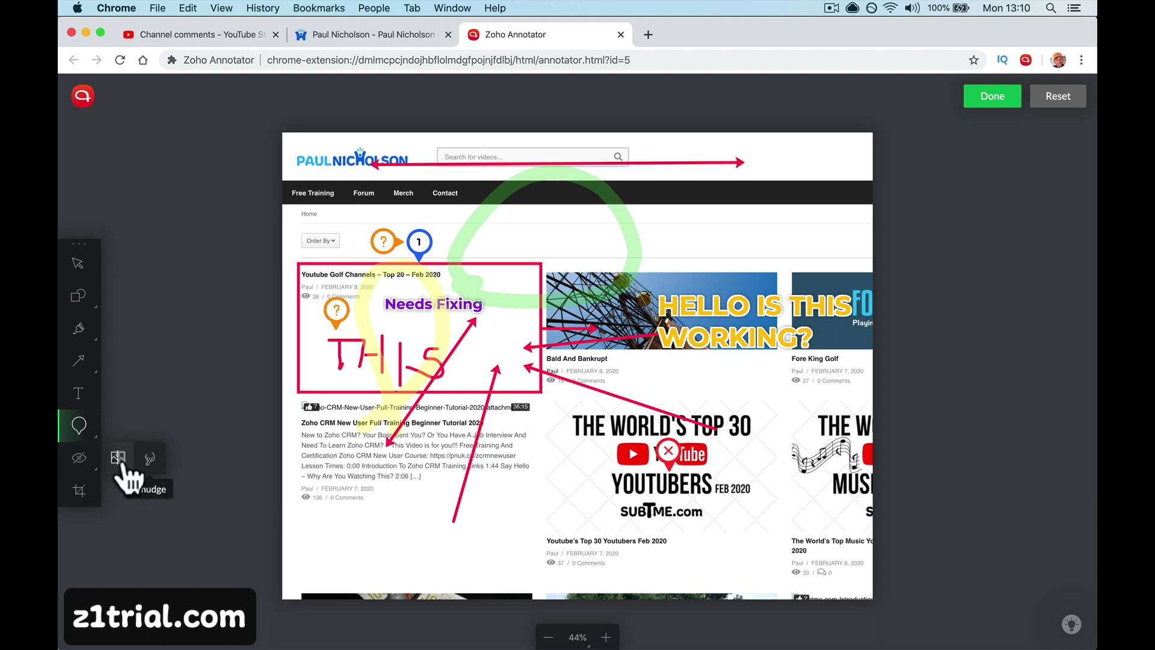
{"action": "left_click", "coordinate": [121, 464]}
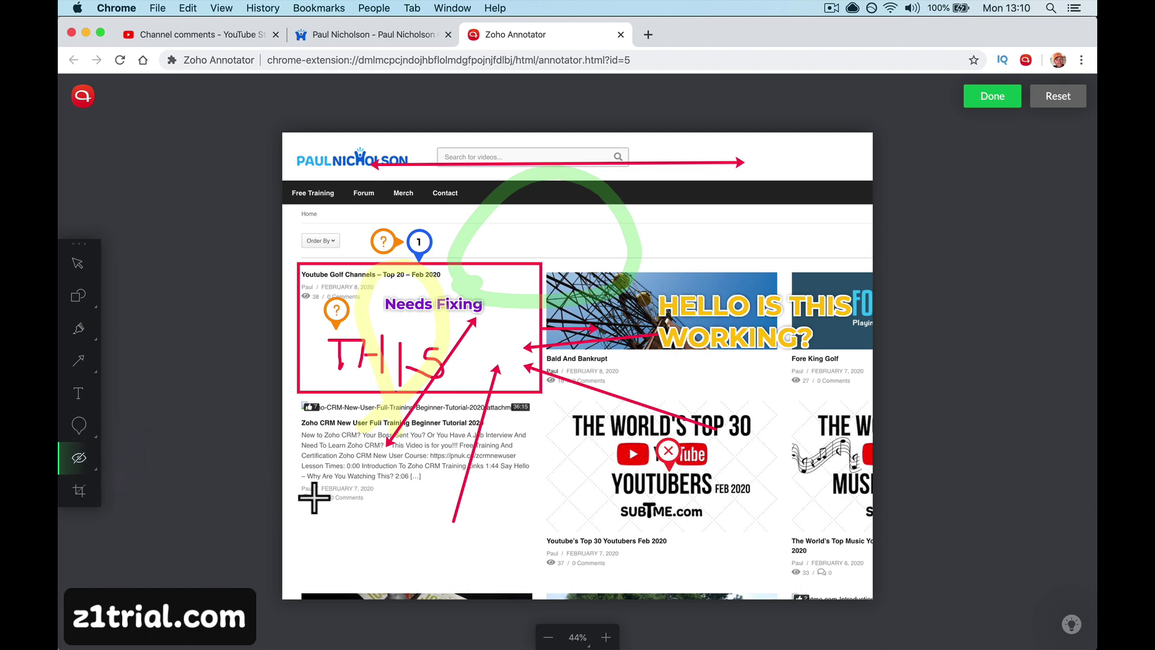
{"action": "mouse_move", "coordinate": [472, 471]}
{"action": "left_mouse_down"}
{"action": "mouse_move", "coordinate": [460, 423]}
{"action": "mouse_move", "coordinate": [362, 430]}
{"action": "mouse_move", "coordinate": [393, 403]}
{"action": "mouse_move", "coordinate": [508, 409]}
{"action": "left_mouse_up"}
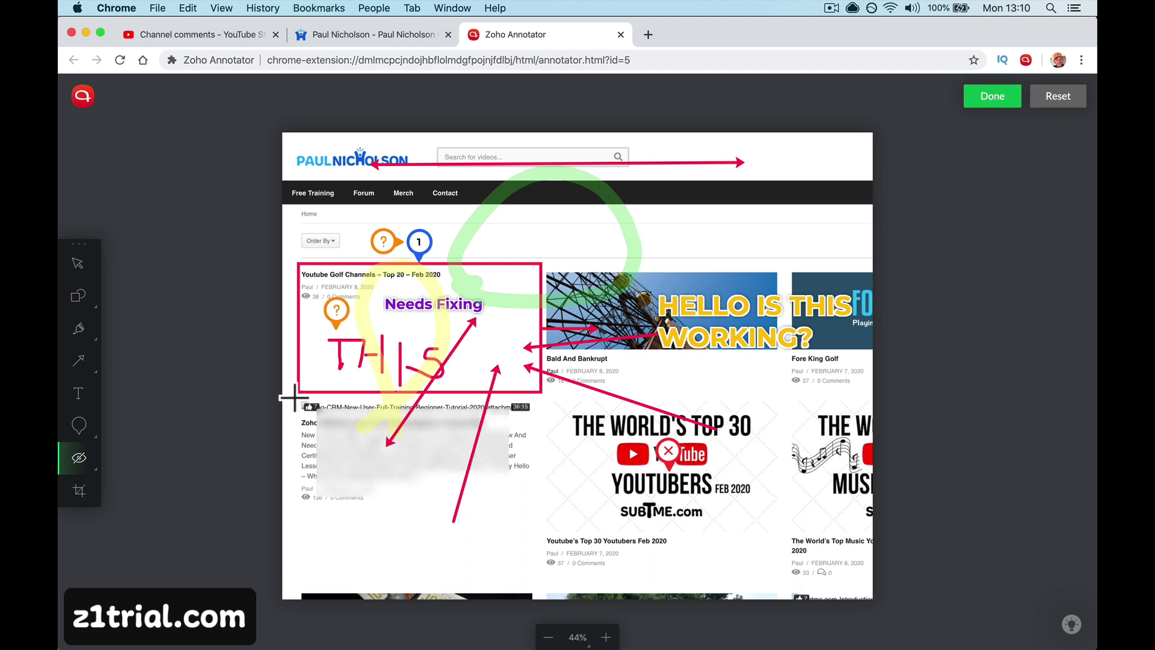
{"action": "left_click_drag", "start_coordinate": [294, 398], "coordinate": [439, 480]}
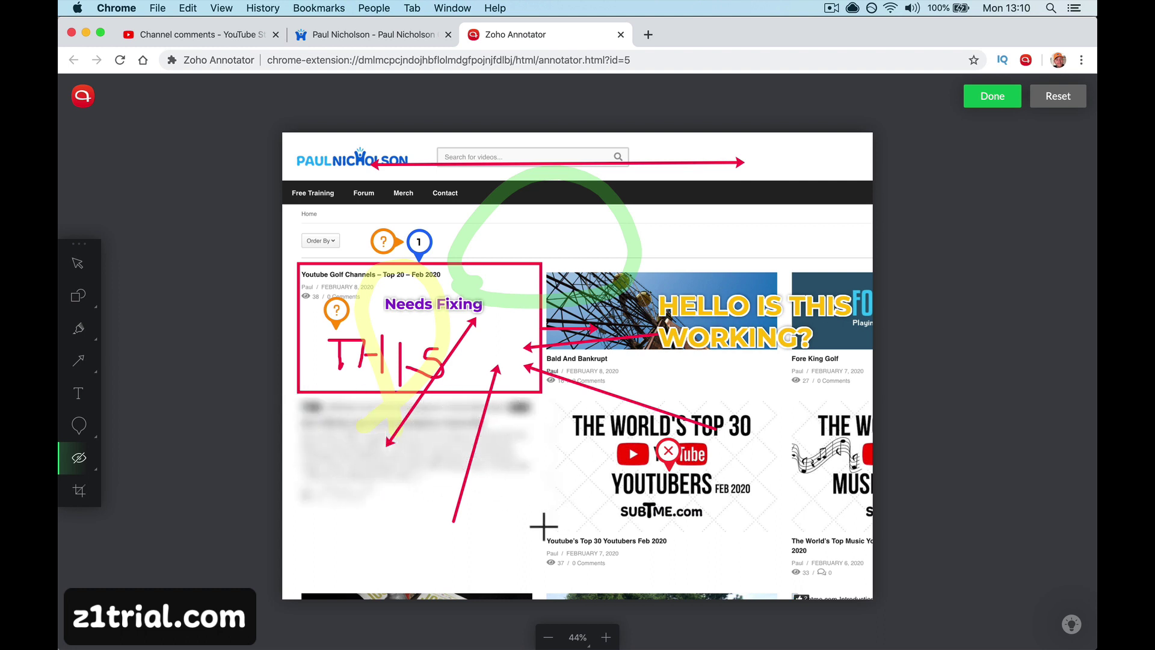
Smudge the Bald And Bankrupt title and details, and the YouTube logo area in the Top 30 thumbnail.
{"action": "left_click", "coordinate": [94, 470]}
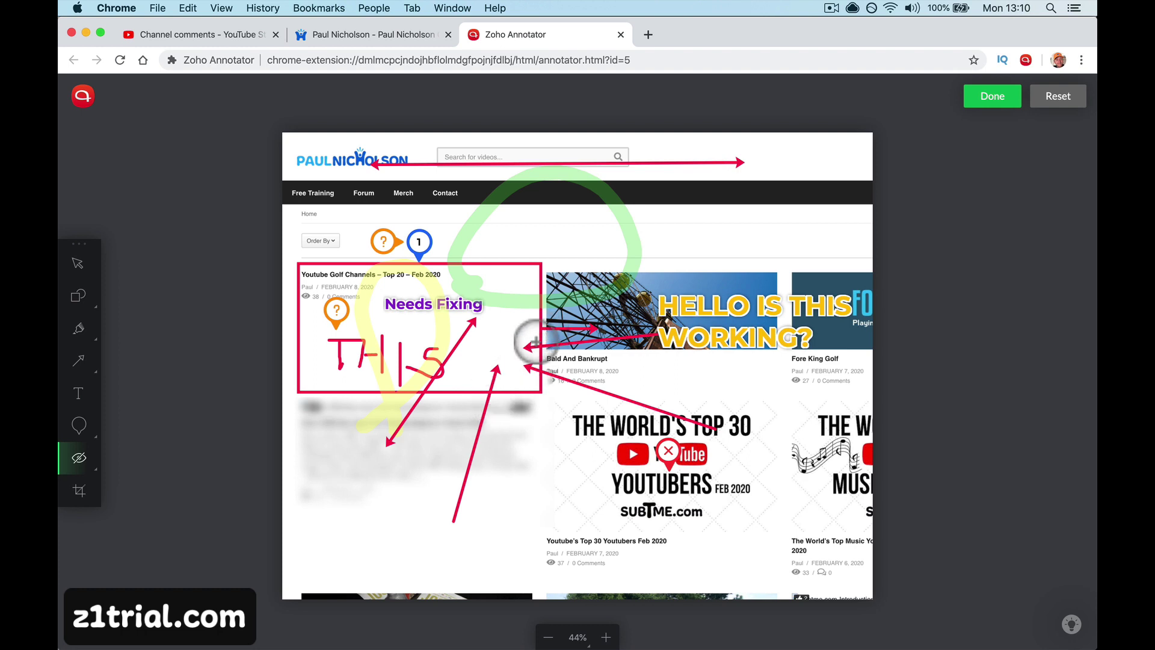
{"action": "mouse_move", "coordinate": [557, 370]}
{"action": "left_mouse_down"}
{"action": "mouse_move", "coordinate": [628, 370]}
{"action": "mouse_move", "coordinate": [627, 385]}
{"action": "mouse_move", "coordinate": [539, 377]}
{"action": "mouse_move", "coordinate": [613, 353]}
{"action": "left_mouse_up"}
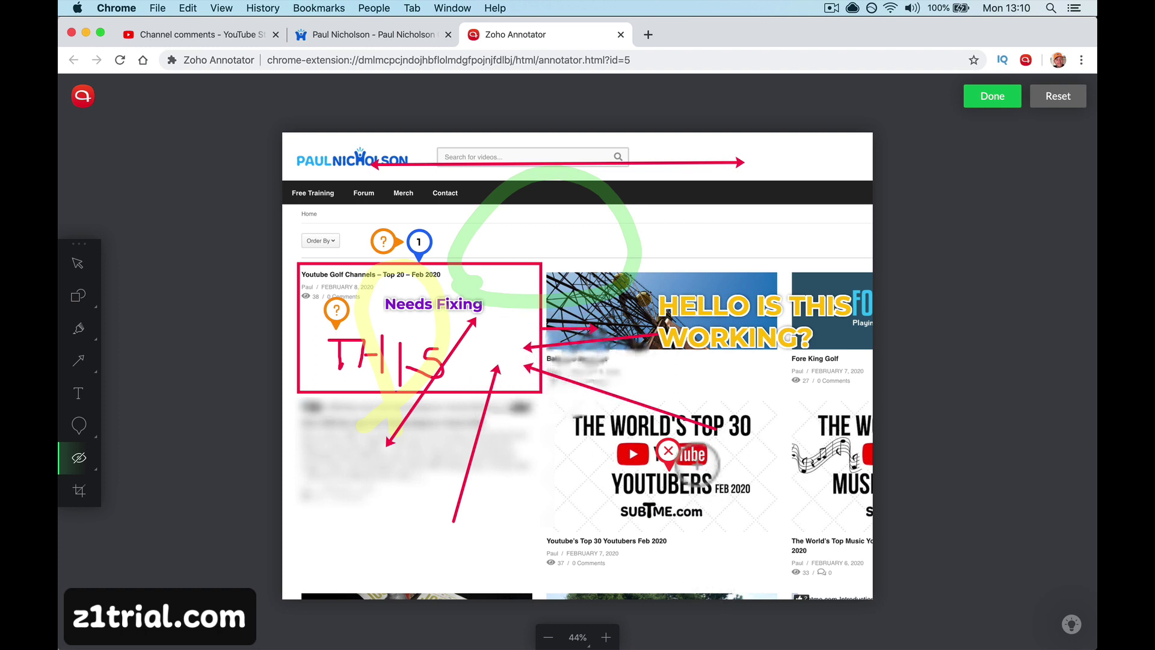
{"action": "mouse_move", "coordinate": [698, 464]}
{"action": "left_mouse_down"}
{"action": "mouse_move", "coordinate": [683, 463]}
{"action": "mouse_move", "coordinate": [692, 419]}
{"action": "mouse_move", "coordinate": [671, 445]}
{"action": "mouse_move", "coordinate": [669, 410]}
{"action": "mouse_move", "coordinate": [689, 424]}
{"action": "left_mouse_up"}
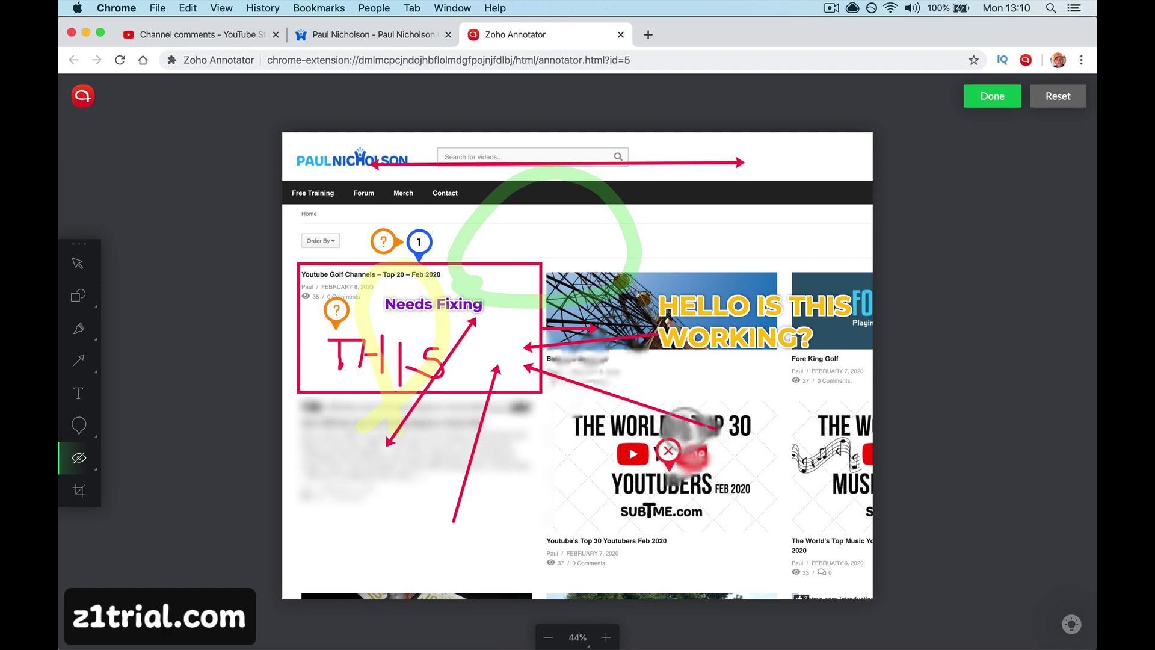
Crop the annotated capture to trim off a narrow strip on its right and a deeper strip along its bottom.
{"action": "left_click", "coordinate": [78, 491]}
{"action": "left_click_drag", "start_coordinate": [289, 594], "coordinate": [293, 561]}
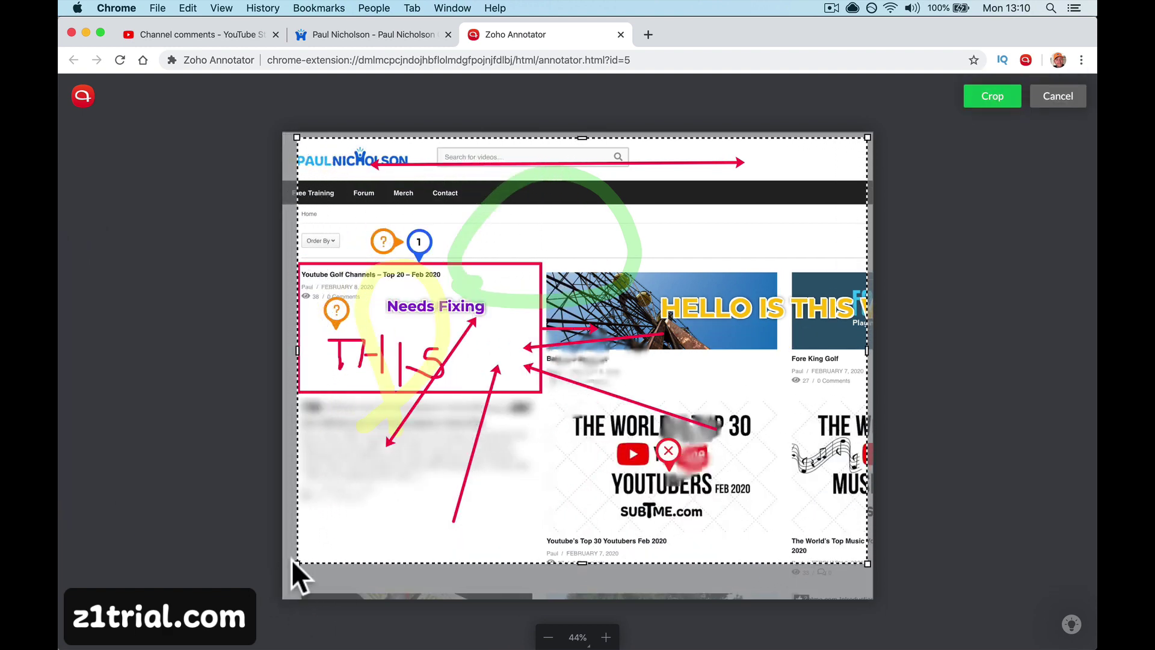
{"action": "left_click_drag", "start_coordinate": [865, 561], "coordinate": [766, 552]}
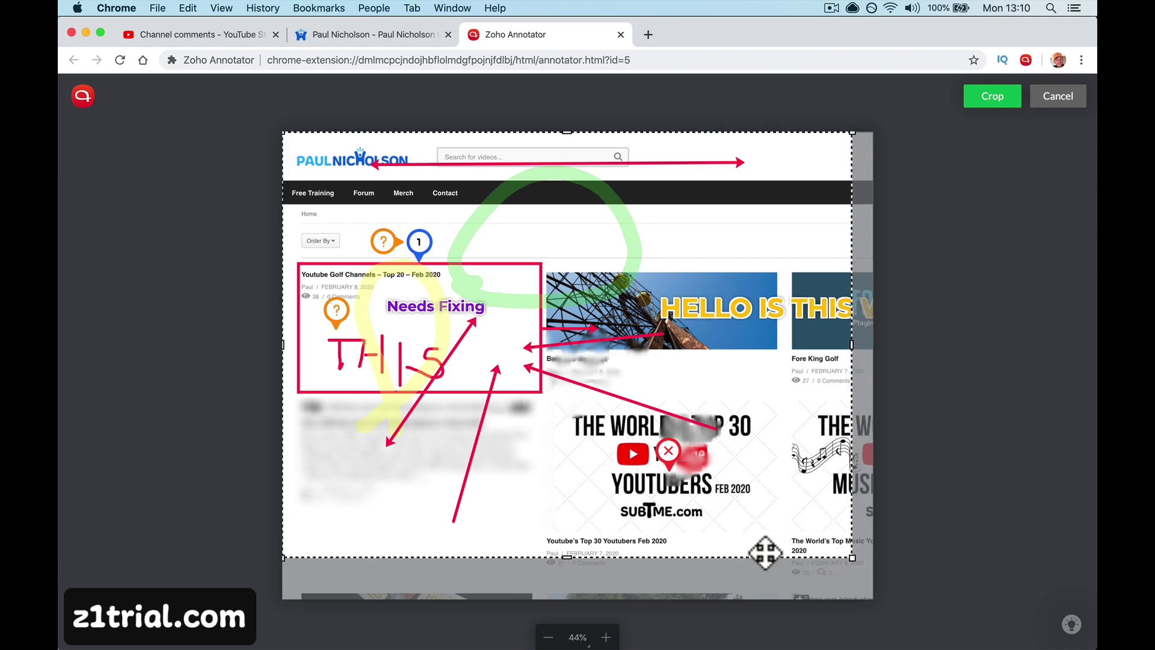
{"action": "left_click", "coordinate": [990, 100]}
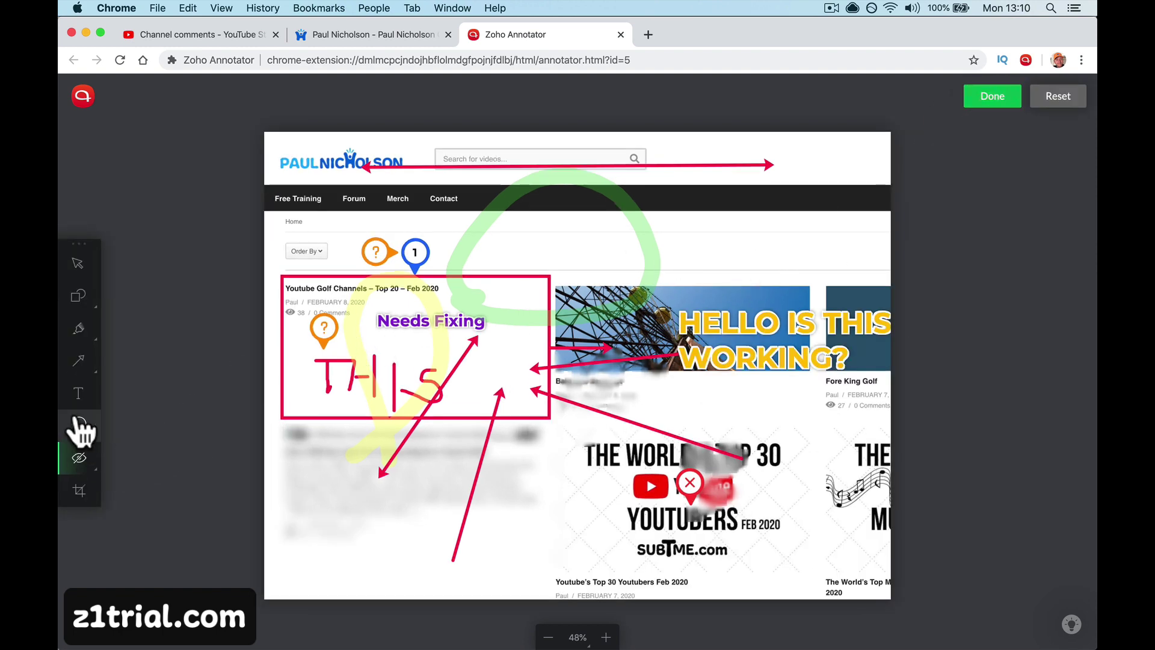
Examine the cropped capture at several zoom levels with a new crop selection open.
{"action": "left_click", "coordinate": [79, 490]}
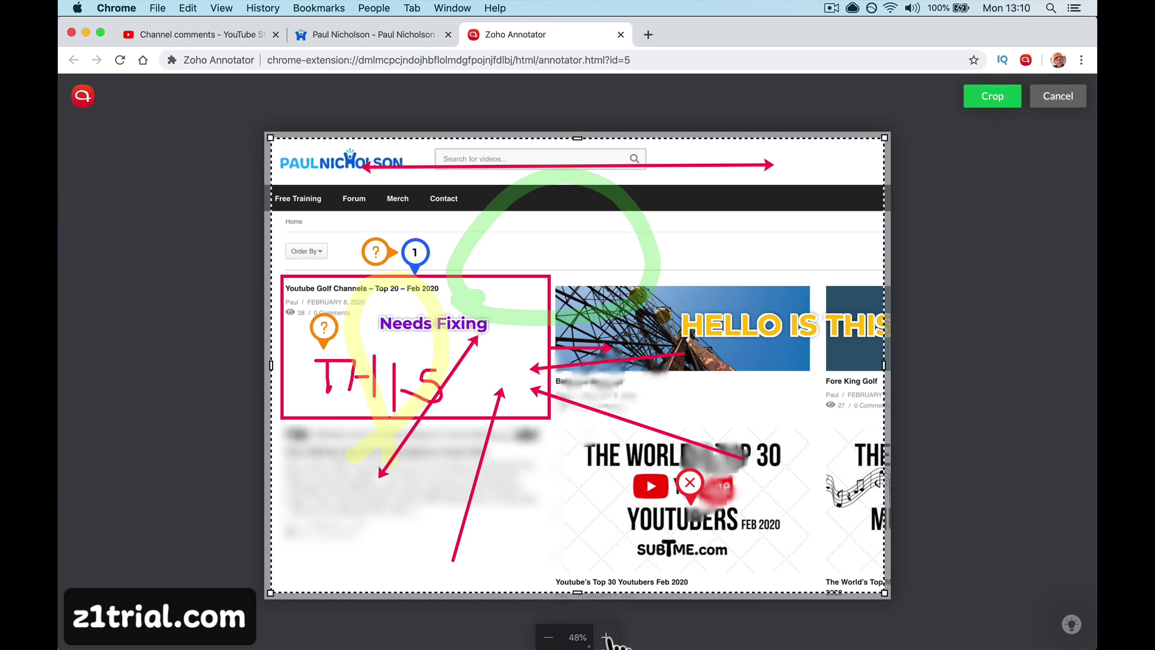
{"action": "left_click", "coordinate": [607, 638]}
{"action": "left_click", "coordinate": [607, 637]}
{"action": "left_click", "coordinate": [548, 637]}
{"action": "left_click", "coordinate": [549, 637]}
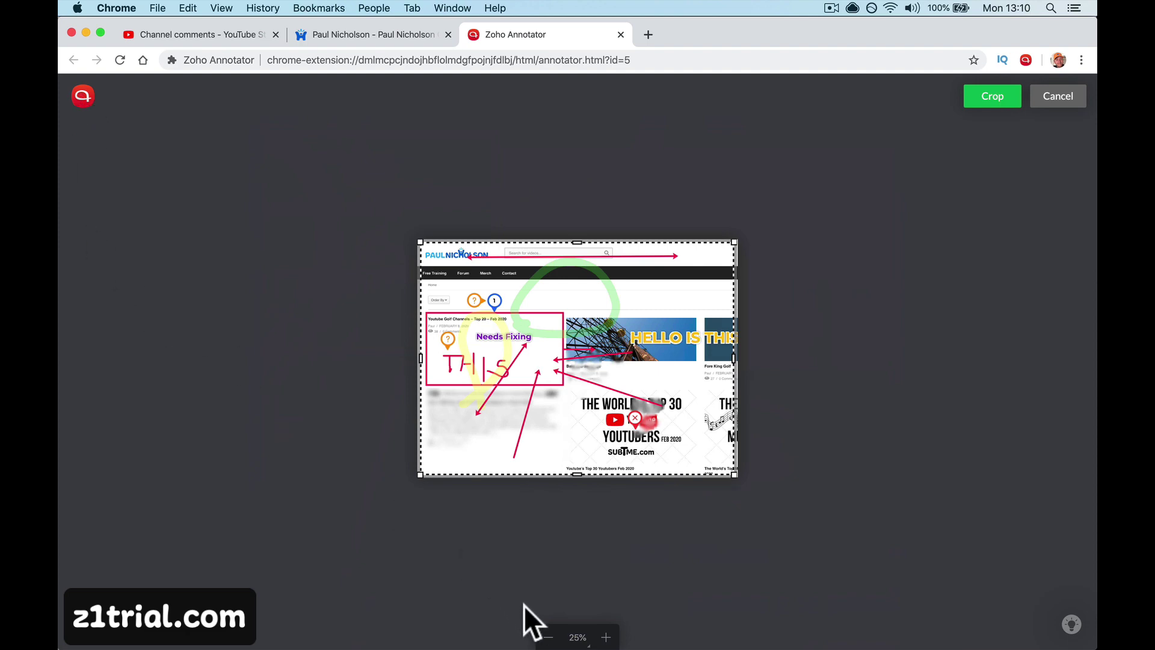
{"action": "left_click", "coordinate": [548, 637]}
{"action": "left_click", "coordinate": [607, 637]}
{"action": "left_click", "coordinate": [606, 638]}
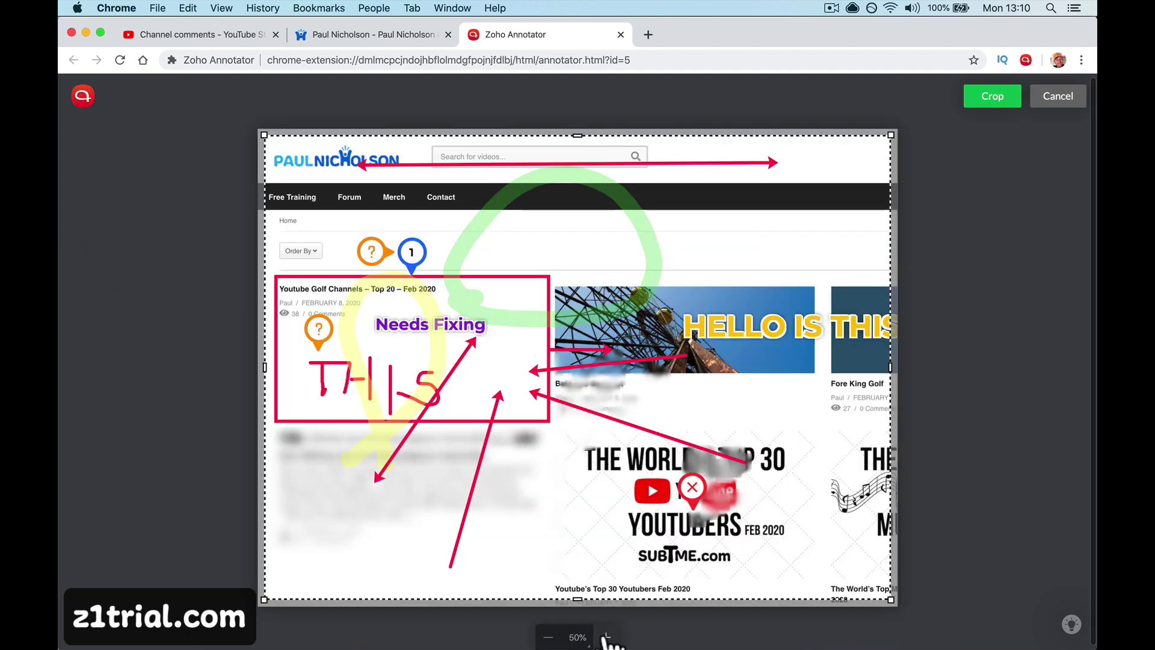
{"action": "left_click_drag", "start_coordinate": [587, 481], "coordinate": [594, 391]}
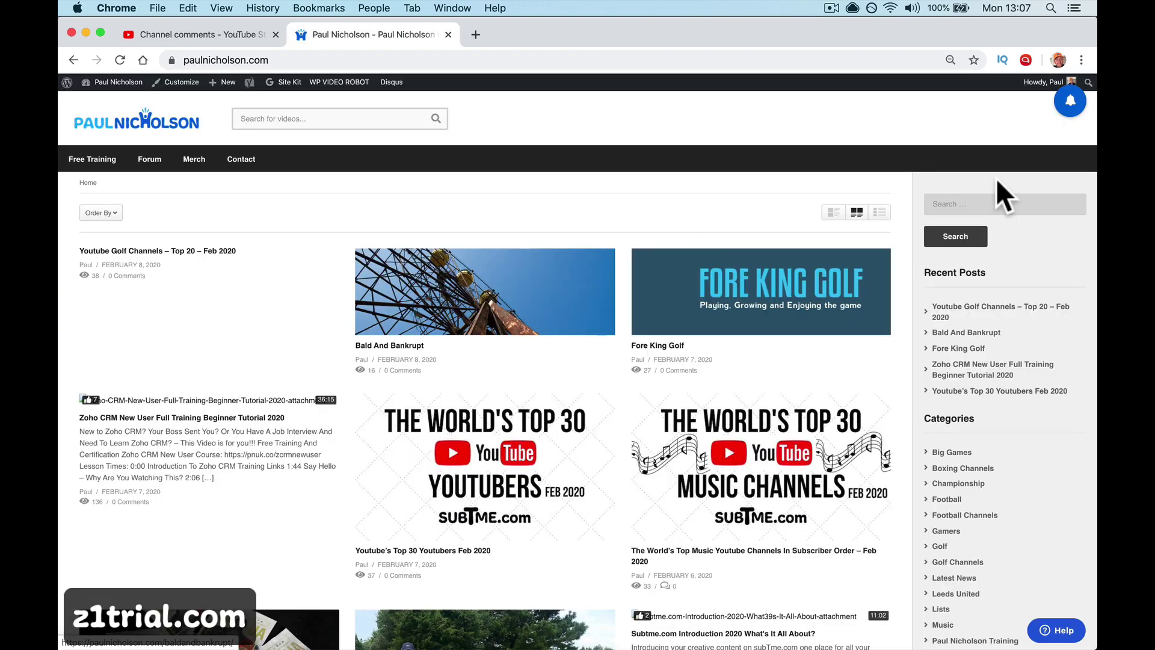
Capture part of the page from the site header down, covering the first two post columns and part of the third.
{"action": "left_click", "coordinate": [1026, 61]}
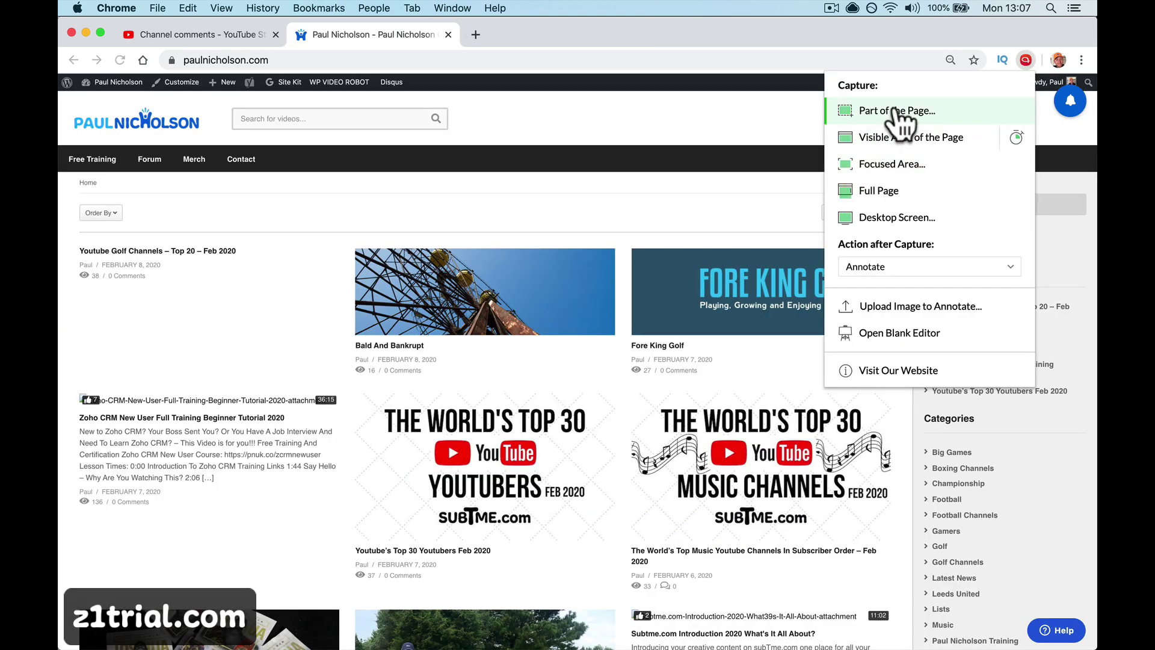
{"action": "left_click", "coordinate": [869, 111]}
{"action": "left_click_drag", "start_coordinate": [722, 615], "coordinate": [59, 91]}
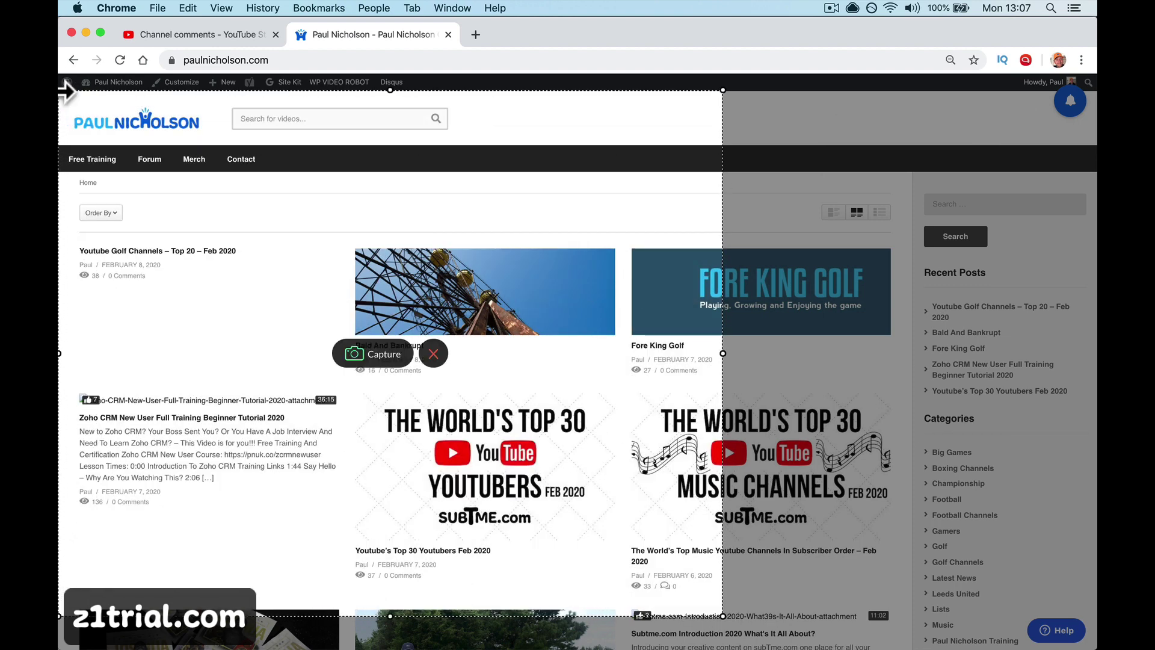
{"action": "left_click", "coordinate": [357, 355]}
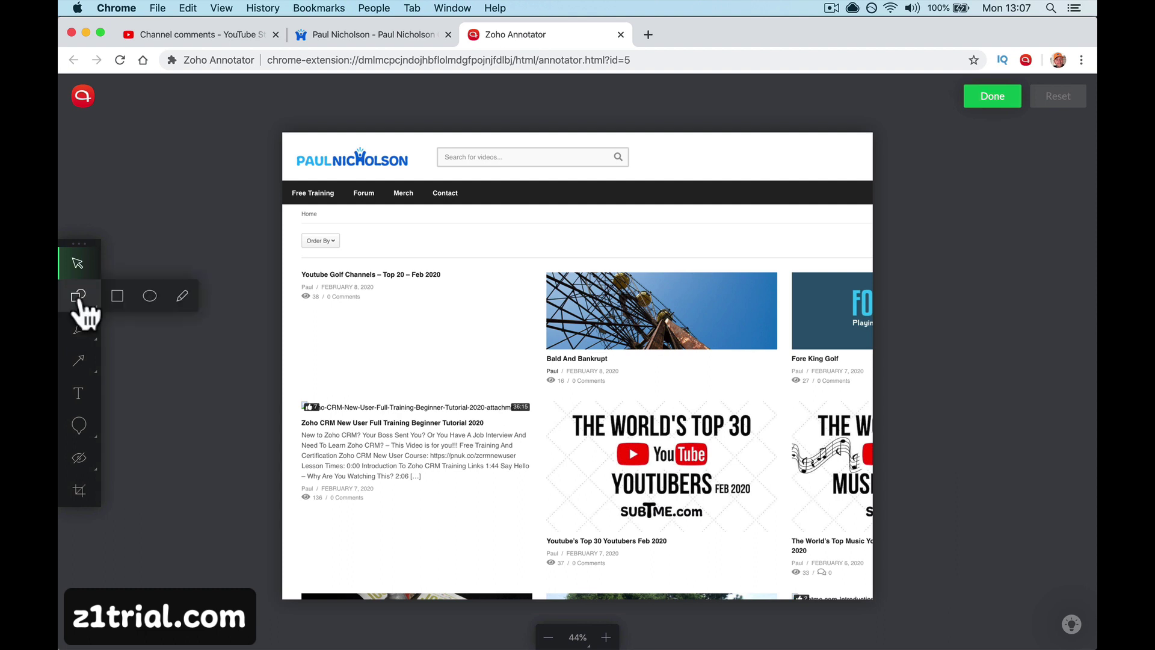
Draw a red rectangle around the Youtube Golf Channels post and attach a blue number 1 marker to it.
{"action": "left_click", "coordinate": [117, 299]}
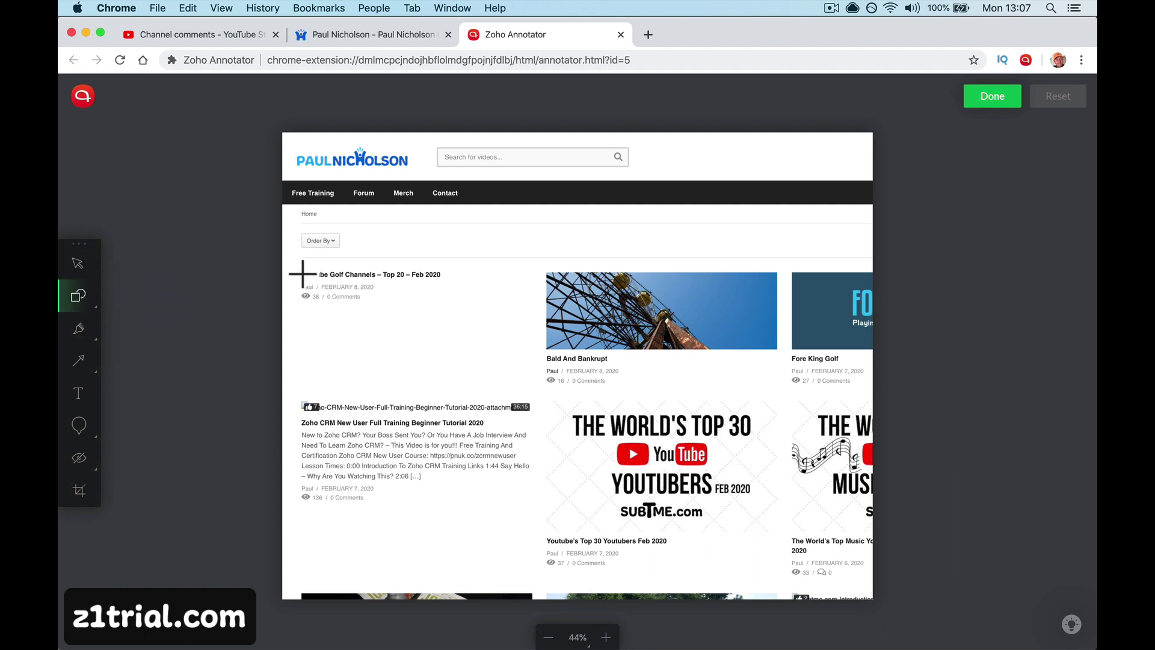
{"action": "left_click_drag", "start_coordinate": [298, 264], "coordinate": [542, 394]}
{"action": "mouse_move", "coordinate": [553, 330]}
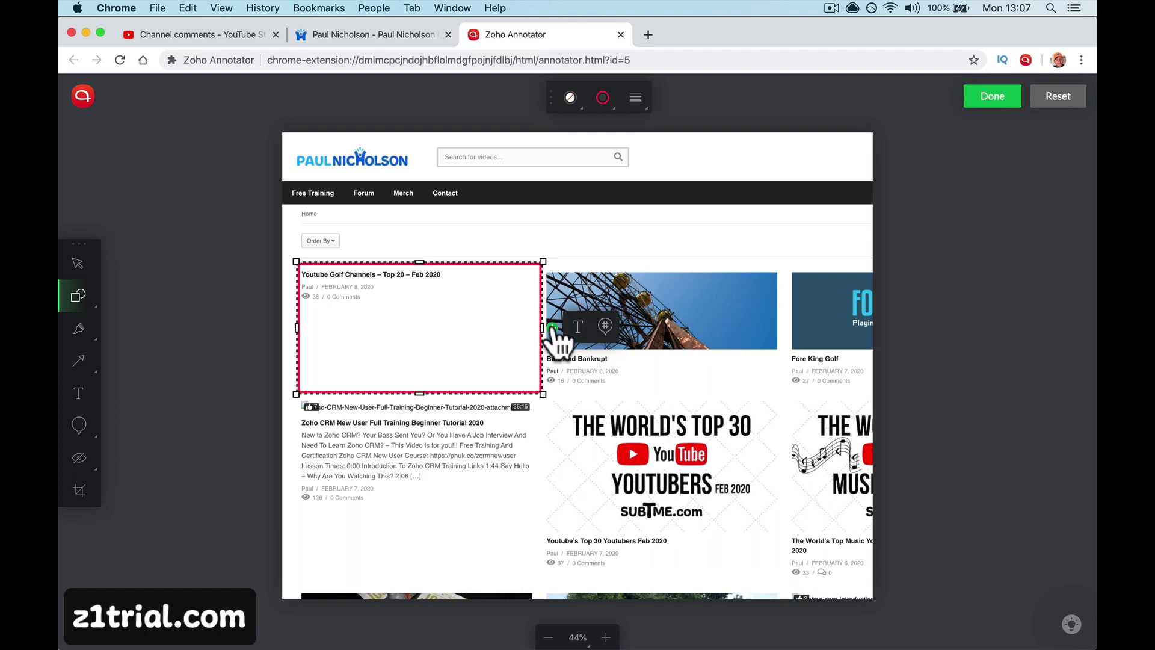
{"action": "left_click", "coordinate": [605, 325]}
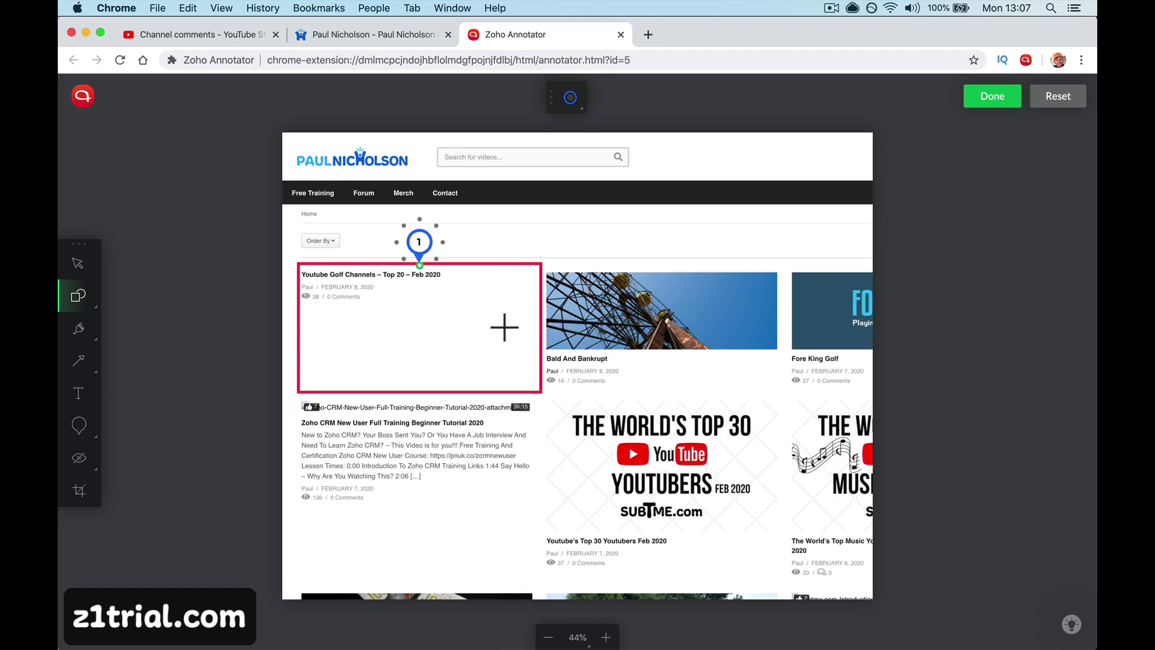
Add a short red arrow from the rectangle into the Ferris wheel image and a purple label "Needs Fixing" placed inside the rectangle.
{"action": "left_click", "coordinate": [495, 331]}
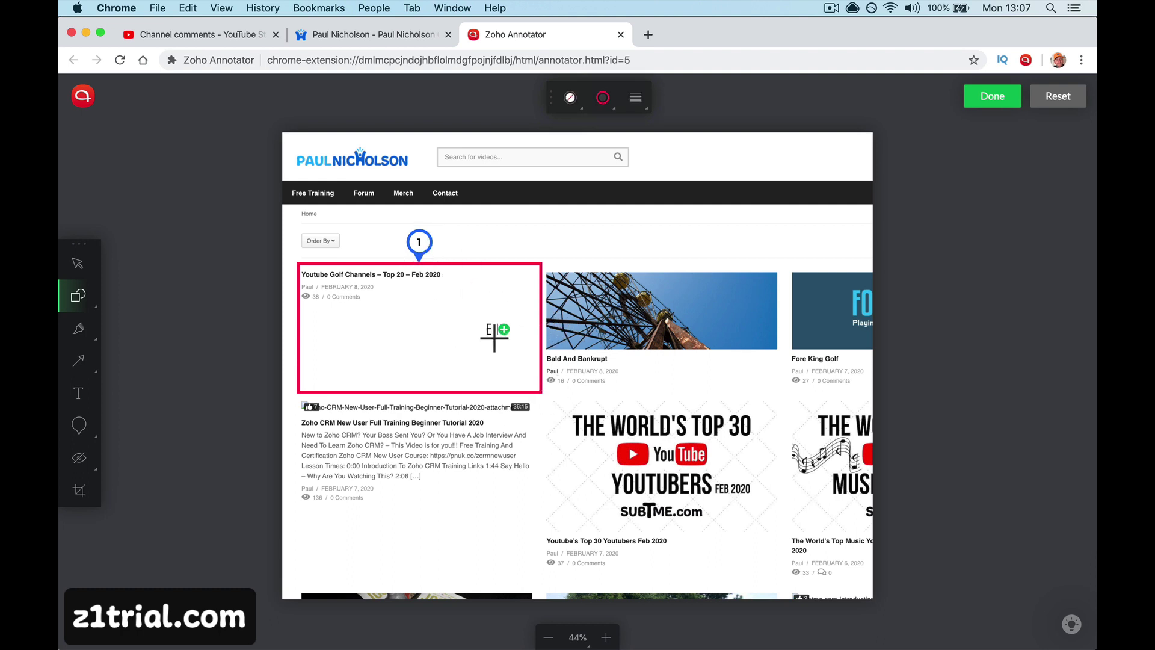
{"action": "left_click", "coordinate": [504, 330]}
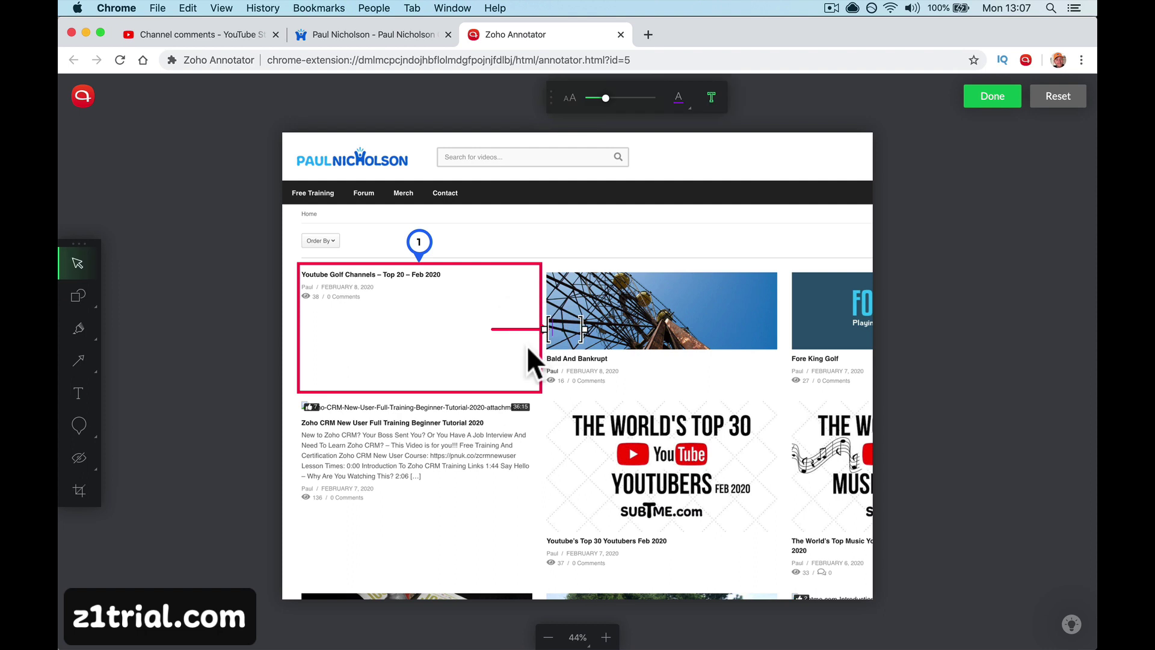
{"action": "left_click_drag", "start_coordinate": [519, 330], "coordinate": [570, 330]}
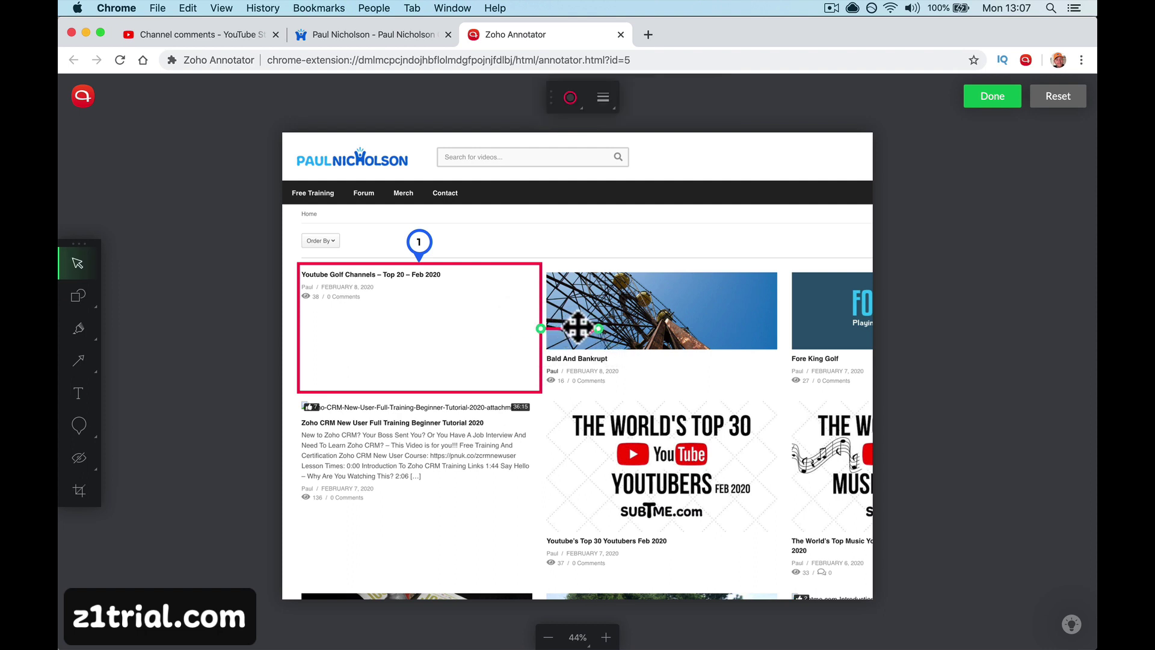
{"action": "left_click", "coordinate": [571, 329]}
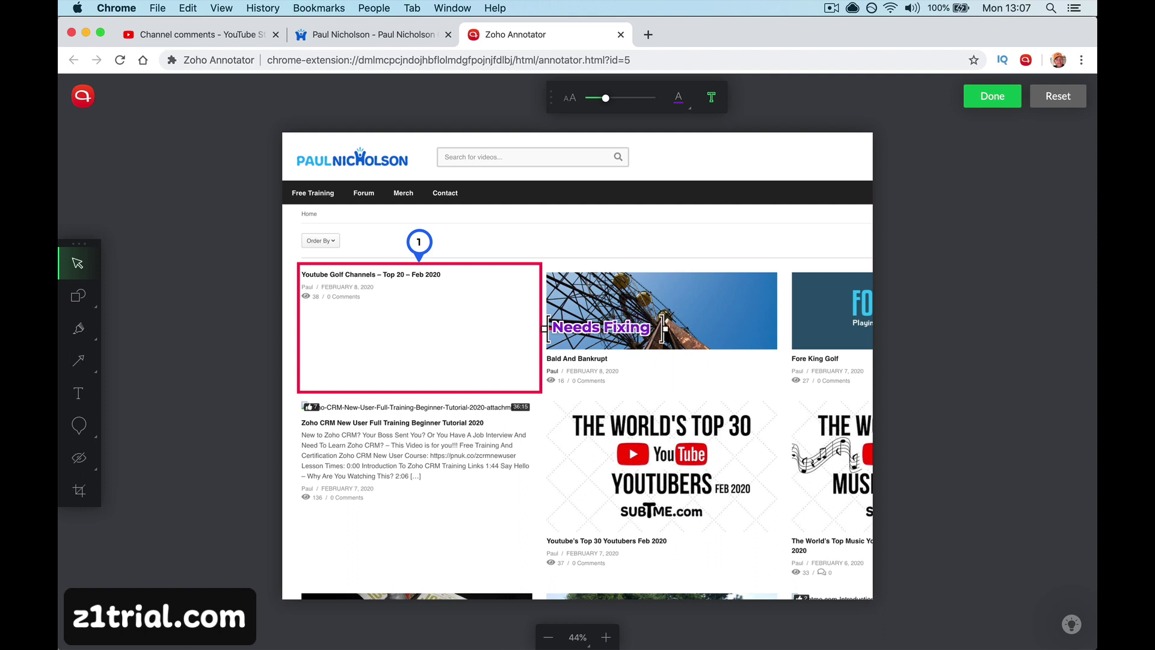
{"action": "left_click_drag", "start_coordinate": [601, 328], "coordinate": [367, 305]}
Handwrite the word THIS in red with the pencil inside the rectangle, below the Needs Fixing label.
{"action": "left_click", "coordinate": [77, 295]}
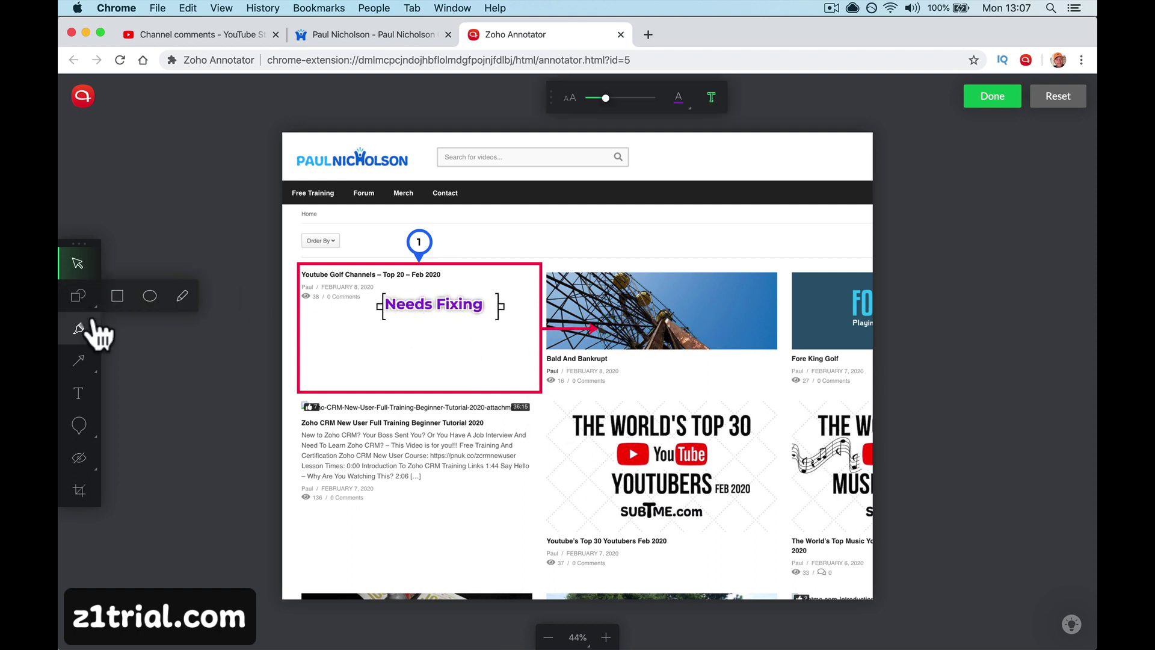
{"action": "left_click", "coordinate": [180, 295]}
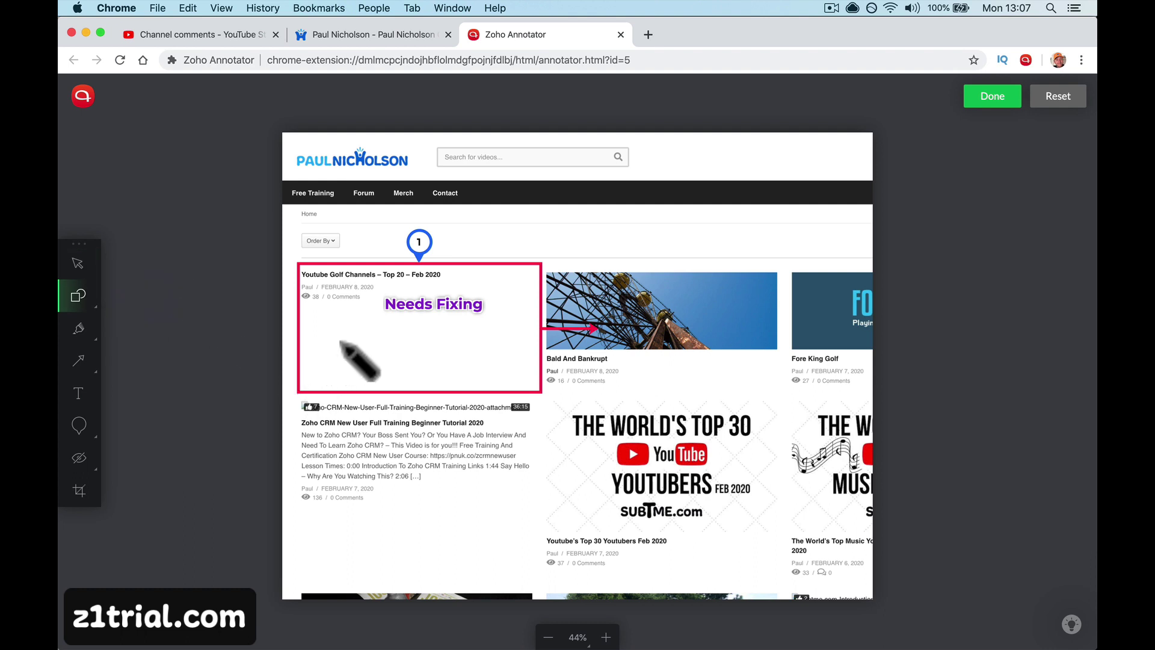
{"action": "mouse_move", "coordinate": [340, 339]}
{"action": "left_mouse_down"}
{"action": "mouse_move", "coordinate": [340, 369]}
{"action": "mouse_move", "coordinate": [329, 340]}
{"action": "mouse_move", "coordinate": [361, 367]}
{"action": "mouse_move", "coordinate": [377, 355]}
{"action": "mouse_move", "coordinate": [383, 373]}
{"action": "mouse_move", "coordinate": [400, 349]}
{"action": "mouse_move", "coordinate": [400, 385]}
{"action": "left_mouse_up"}
{"action": "mouse_move", "coordinate": [442, 348]}
{"action": "left_mouse_down"}
{"action": "mouse_move", "coordinate": [428, 360]}
{"action": "mouse_move", "coordinate": [444, 374]}
{"action": "mouse_move", "coordinate": [409, 379]}
{"action": "left_mouse_up"}
Draw freehand loops around the handwritten word and recolour them green.
{"action": "mouse_move", "coordinate": [448, 290]}
{"action": "left_mouse_down"}
{"action": "mouse_move", "coordinate": [271, 364]}
{"action": "mouse_move", "coordinate": [448, 415]}
{"action": "mouse_move", "coordinate": [448, 263]}
{"action": "mouse_move", "coordinate": [313, 357]}
{"action": "left_mouse_up"}
{"action": "mouse_move", "coordinate": [448, 353]}
{"action": "left_mouse_down"}
{"action": "mouse_move", "coordinate": [341, 242]}
{"action": "mouse_move", "coordinate": [307, 406]}
{"action": "mouse_move", "coordinate": [442, 388]}
{"action": "mouse_move", "coordinate": [467, 319]}
{"action": "left_mouse_up"}
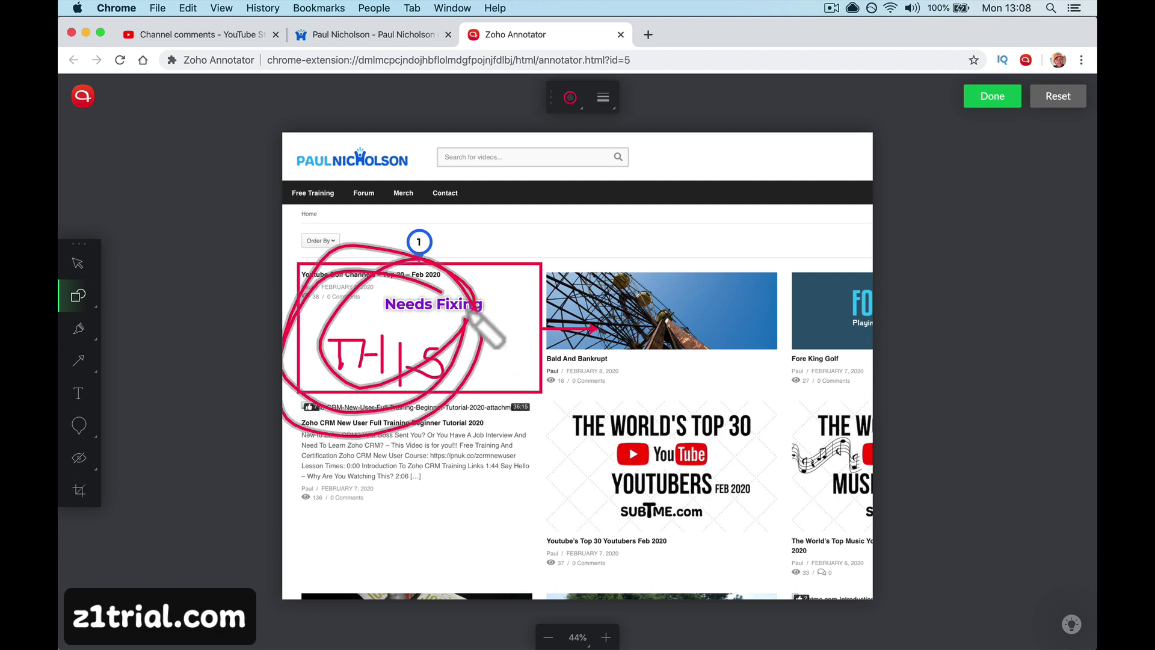
{"action": "left_click", "coordinate": [572, 100]}
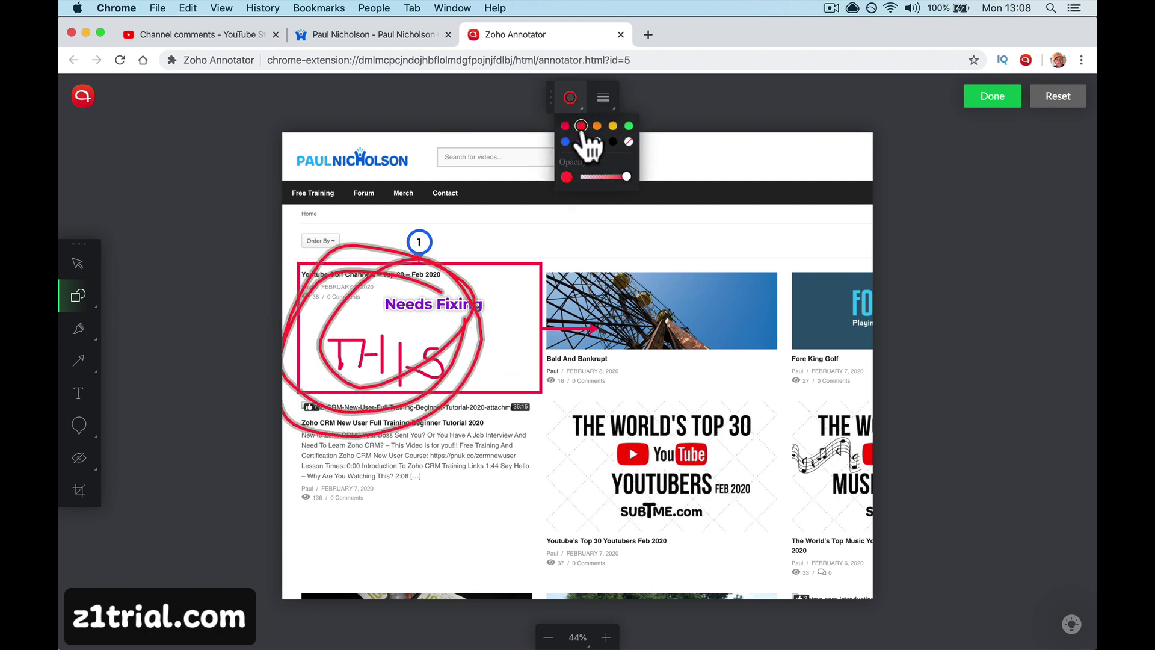
{"action": "left_click", "coordinate": [597, 126]}
{"action": "left_click", "coordinate": [613, 125]}
{"action": "left_click", "coordinate": [629, 126]}
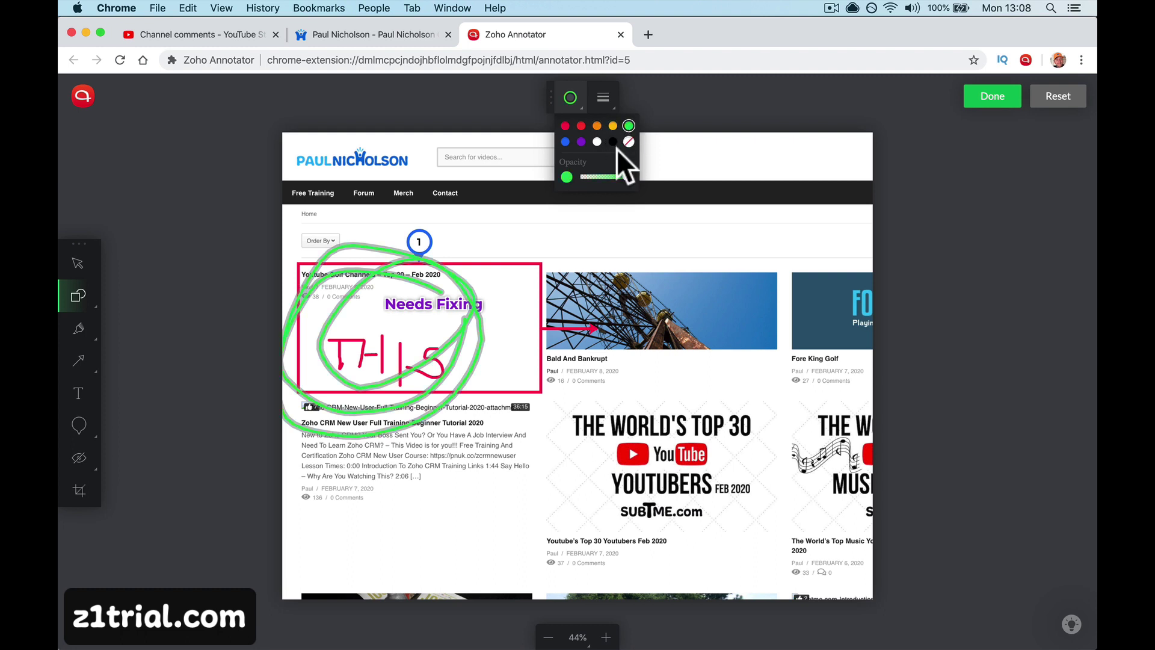
Lower the loops' opacity, raise it back to full, and set their stroke to no colour.
{"action": "left_click_drag", "start_coordinate": [626, 177], "coordinate": [592, 177]}
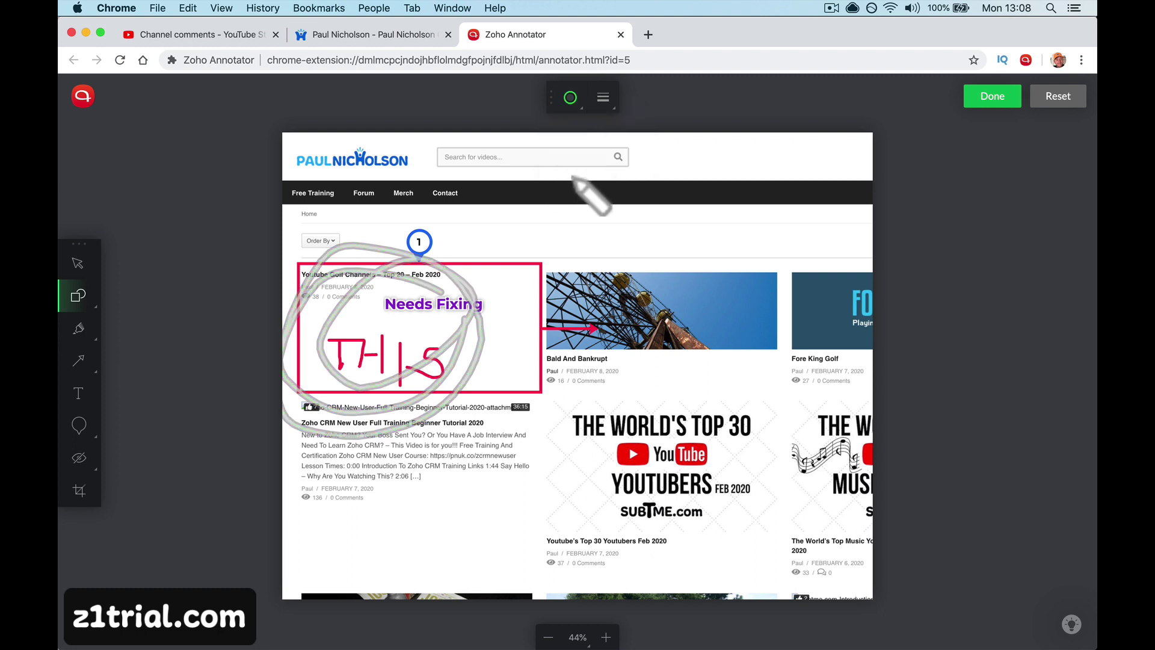
{"action": "left_click", "coordinate": [571, 98]}
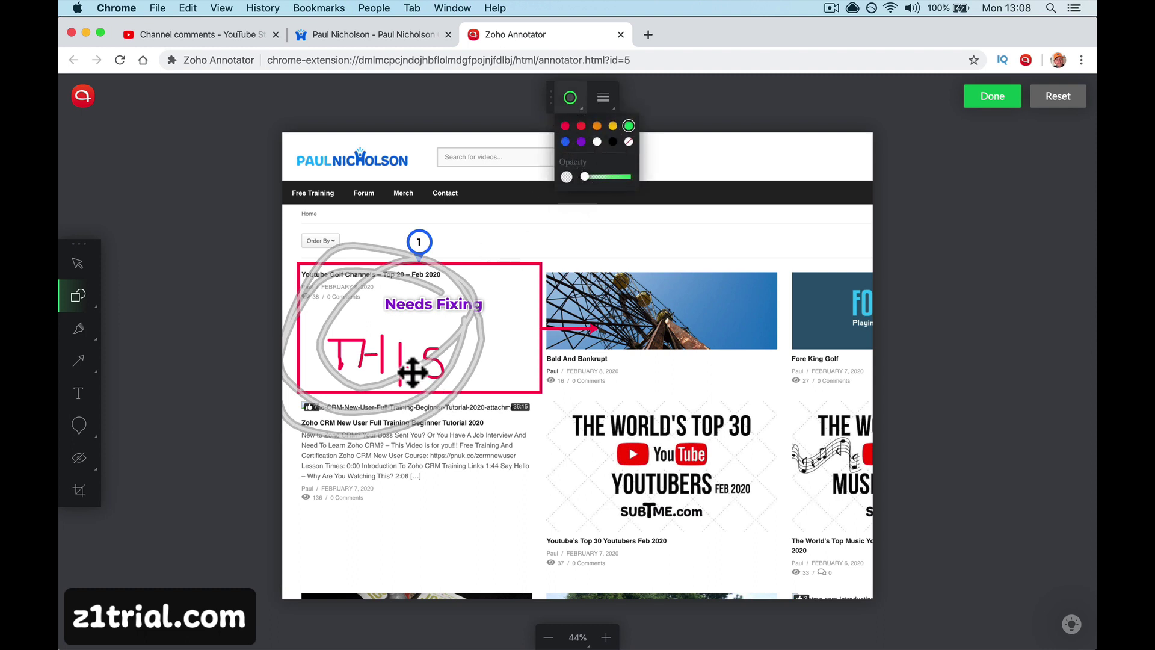
{"action": "left_click_drag", "start_coordinate": [592, 178], "coordinate": [639, 174]}
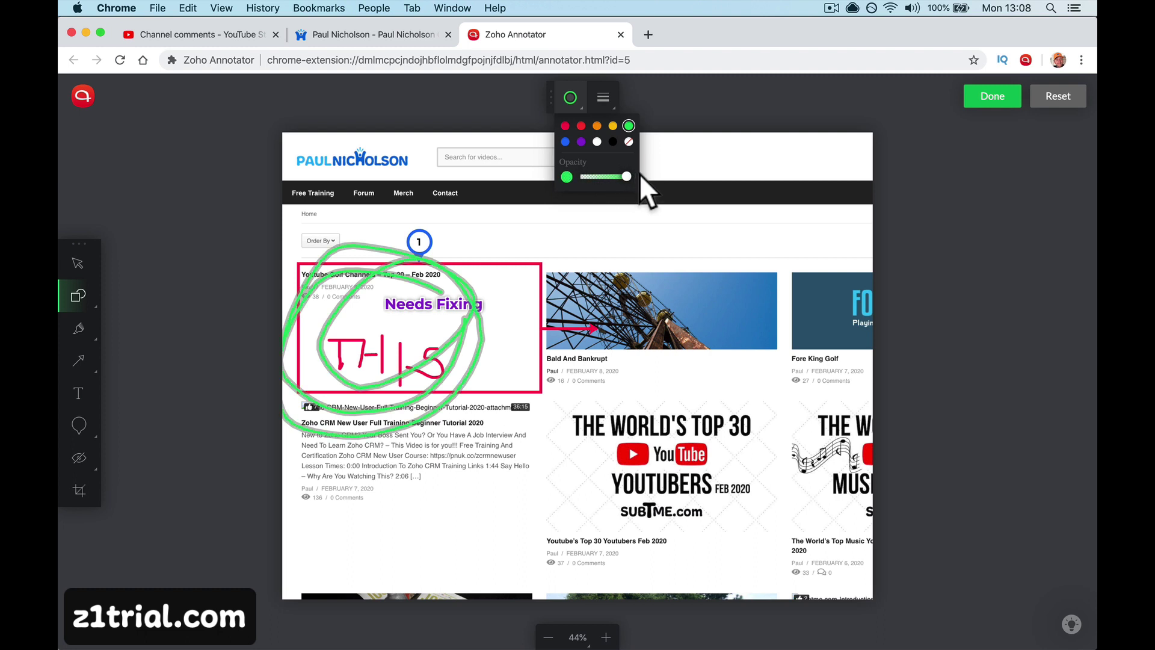
{"action": "left_click", "coordinate": [629, 143]}
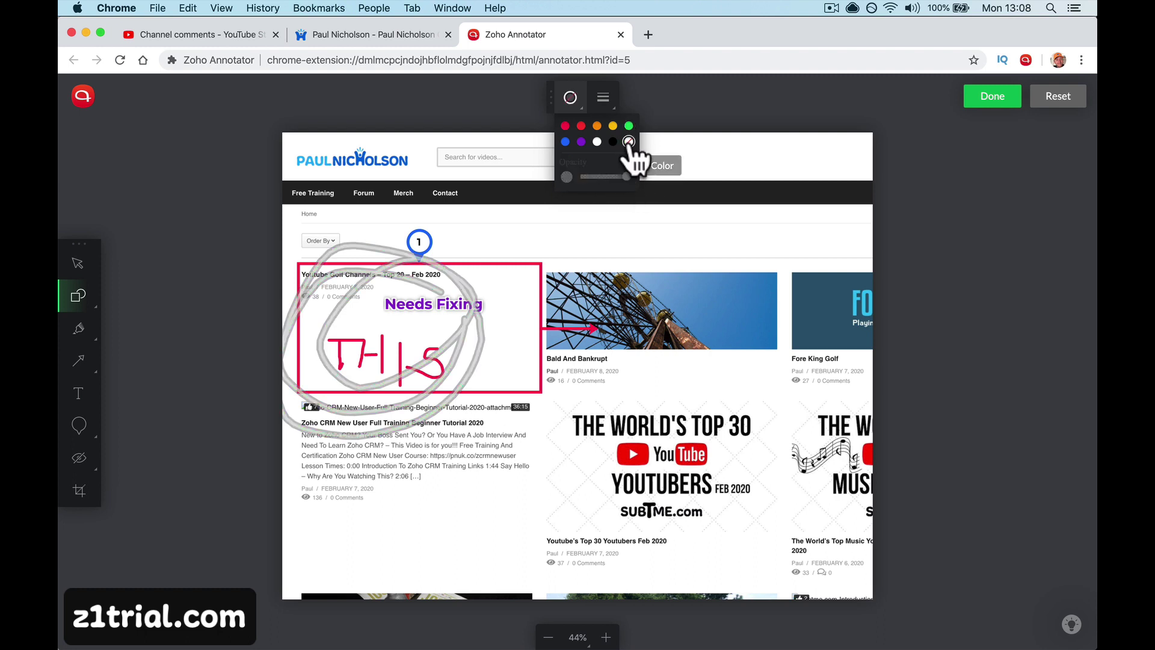
Try several line thicknesses on the freehand loops and give them the thicker dashed line style.
{"action": "left_click", "coordinate": [603, 98]}
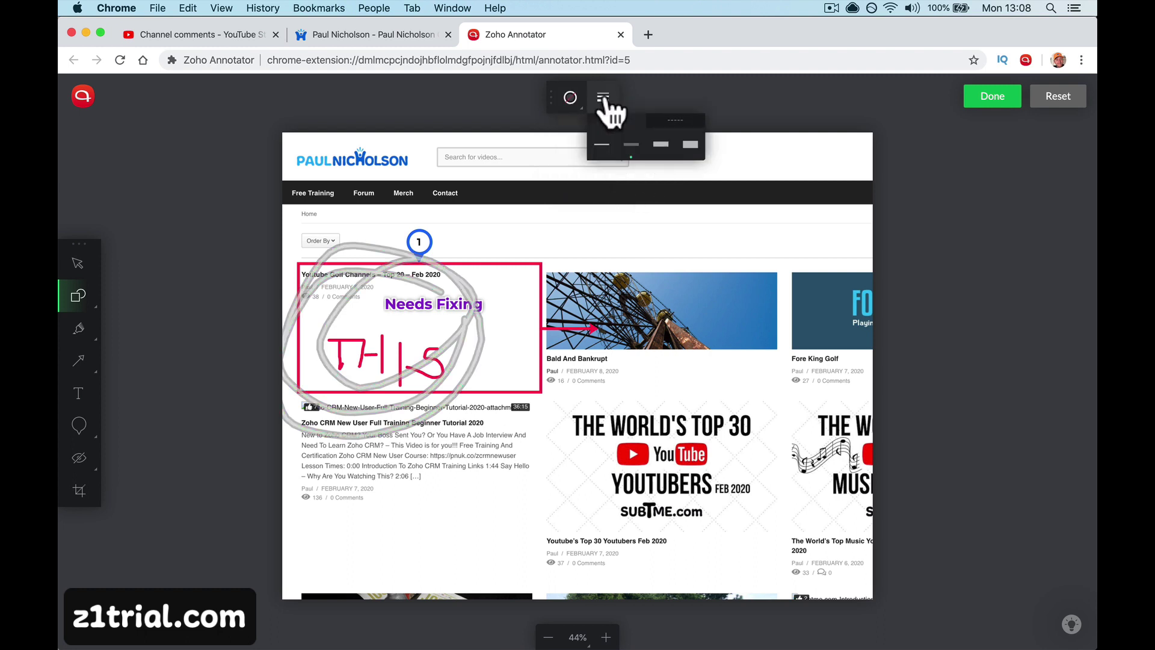
{"action": "left_click", "coordinate": [690, 145]}
{"action": "left_click", "coordinate": [661, 145]}
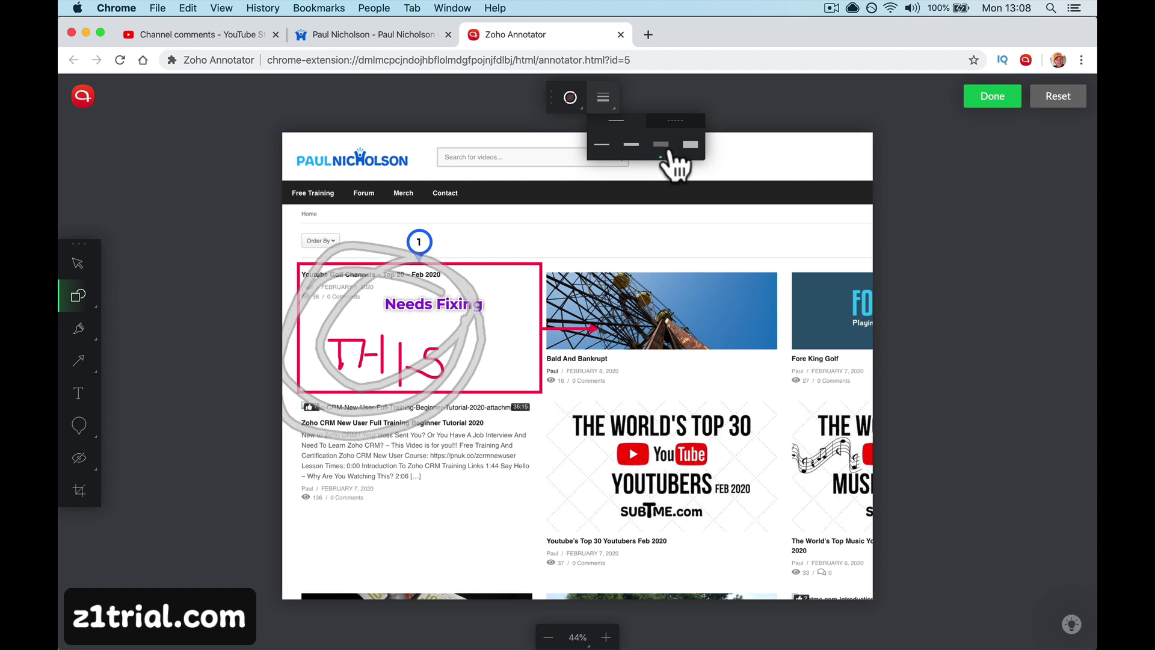
{"action": "left_click", "coordinate": [632, 145]}
{"action": "left_click", "coordinate": [674, 120]}
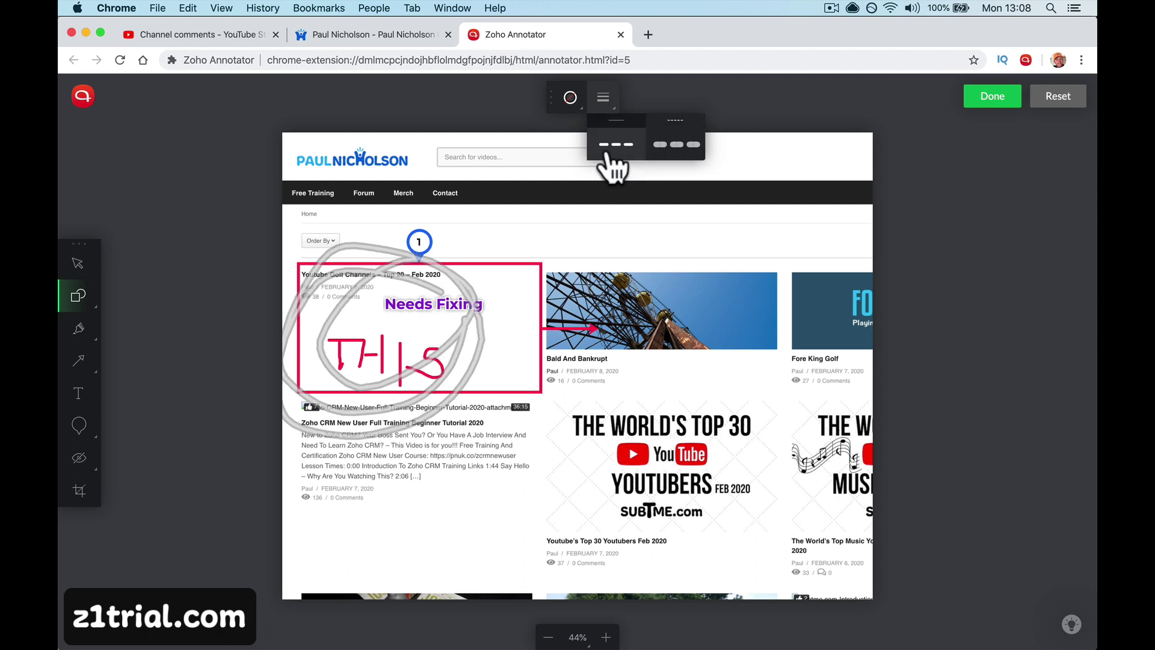
{"action": "left_click", "coordinate": [674, 146]}
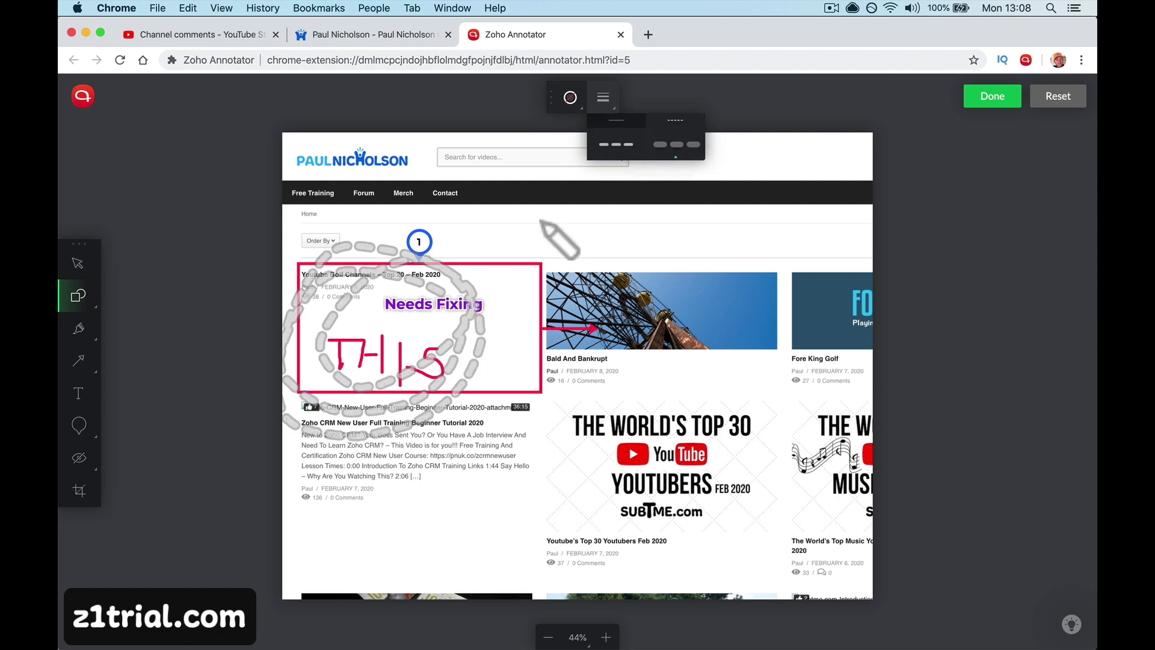
Remove the dashed loops and draw a yellow highlighter loop across the red rectangle's lower right corner.
{"action": "left_click", "coordinate": [78, 328]}
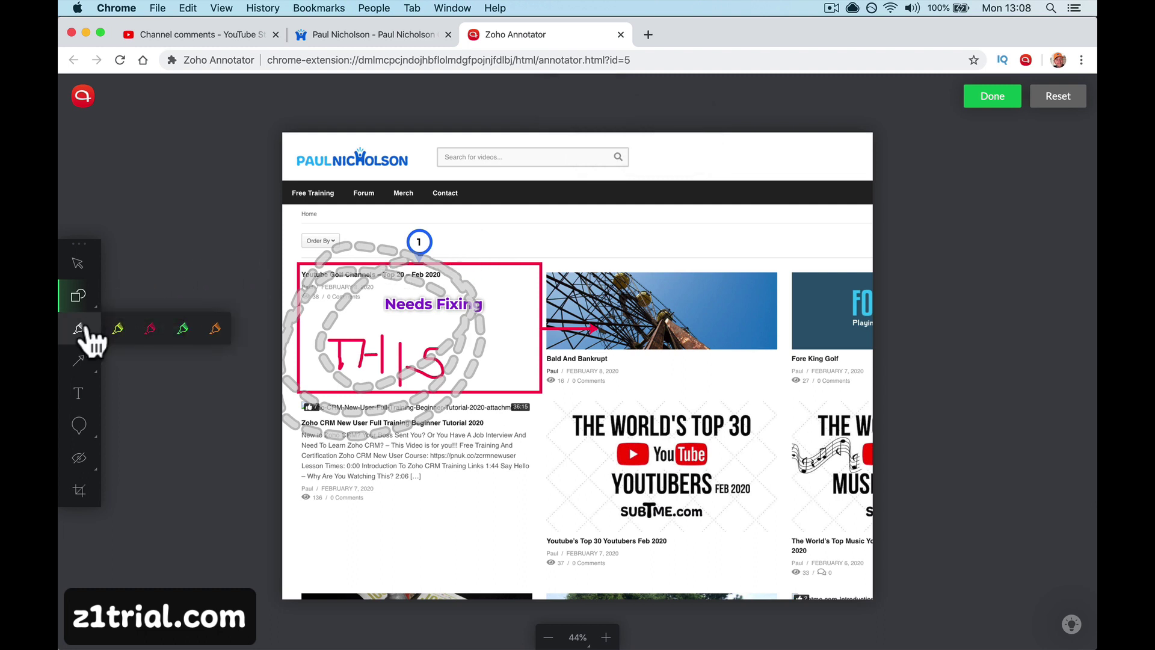
{"action": "left_click", "coordinate": [118, 328]}
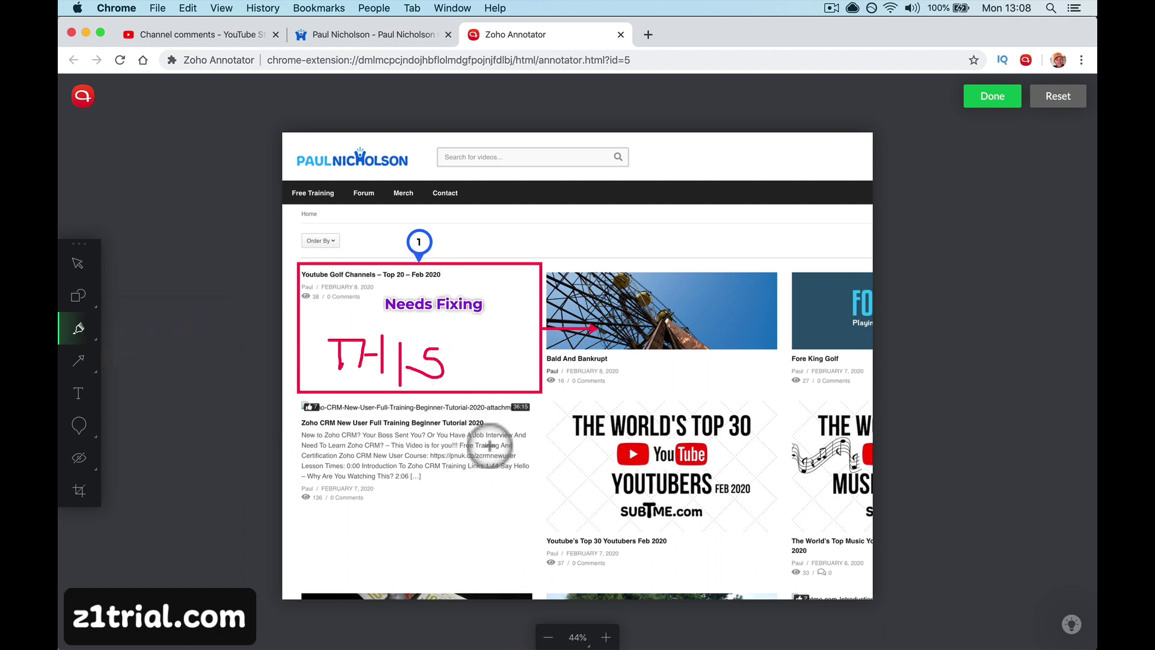
{"action": "mouse_move", "coordinate": [490, 443]}
{"action": "left_mouse_down"}
{"action": "mouse_move", "coordinate": [528, 324]}
{"action": "mouse_move", "coordinate": [539, 396]}
{"action": "mouse_move", "coordinate": [477, 464]}
{"action": "left_mouse_up"}
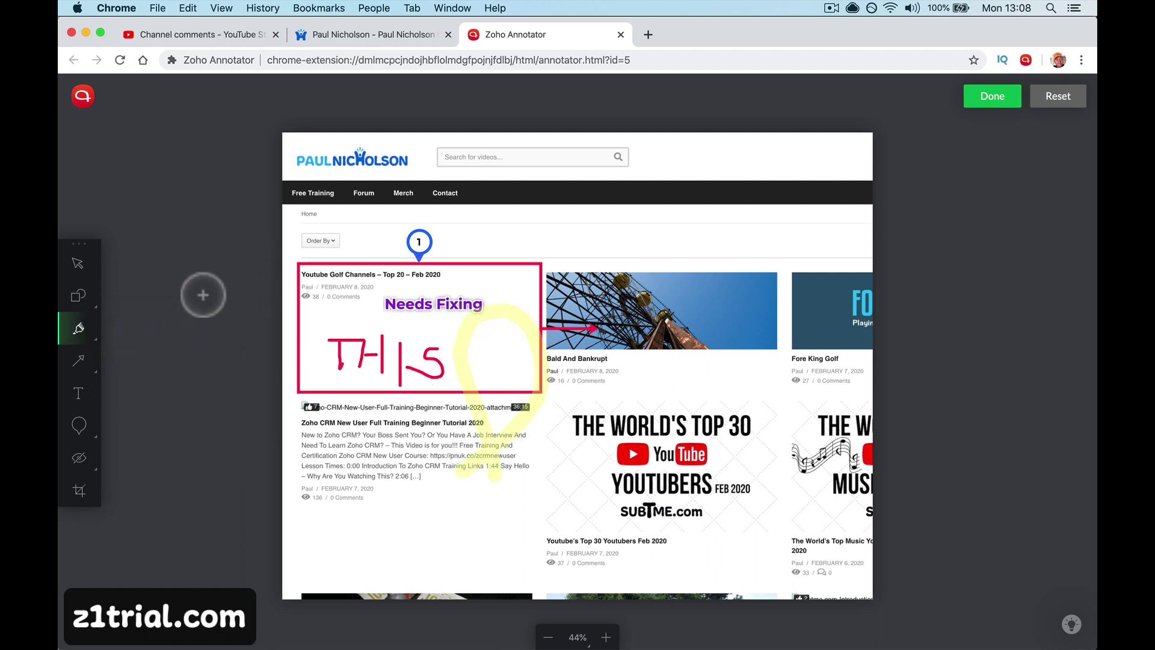
Draw a green highlighter loop around the Bald And Bankrupt title, overlapping the yellow highlight.
{"action": "left_click", "coordinate": [80, 332]}
{"action": "left_click", "coordinate": [182, 328]}
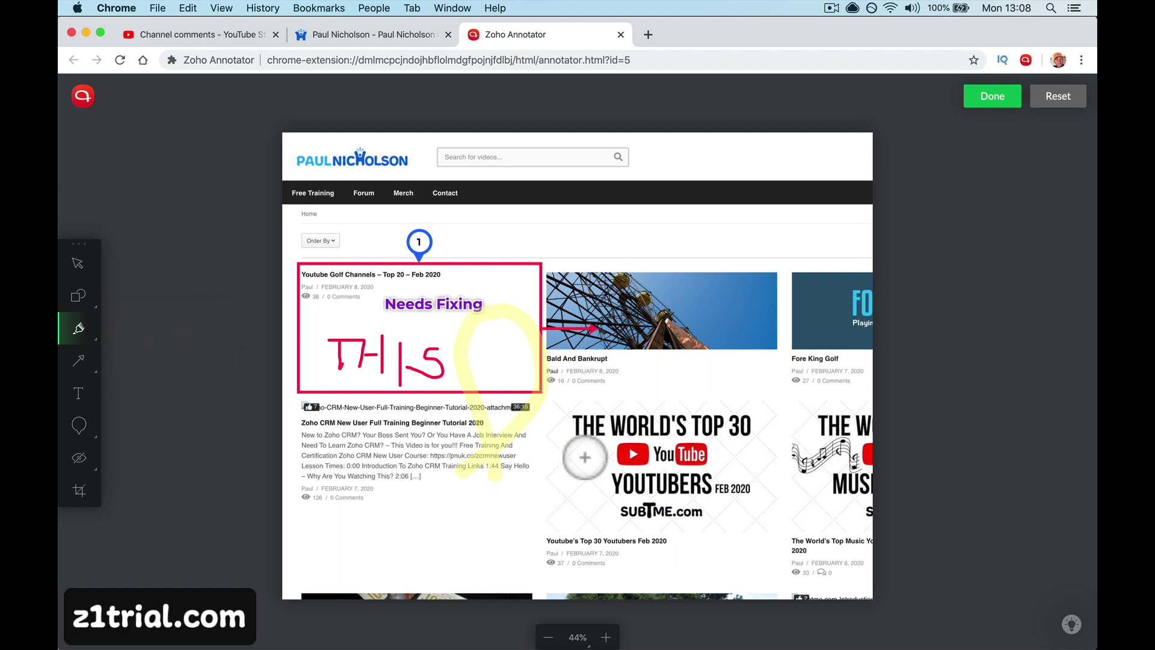
{"action": "mouse_move", "coordinate": [515, 392]}
{"action": "left_mouse_down"}
{"action": "mouse_move", "coordinate": [546, 312]}
{"action": "mouse_move", "coordinate": [680, 334]}
{"action": "mouse_move", "coordinate": [624, 424]}
{"action": "mouse_move", "coordinate": [500, 418]}
{"action": "left_mouse_up"}
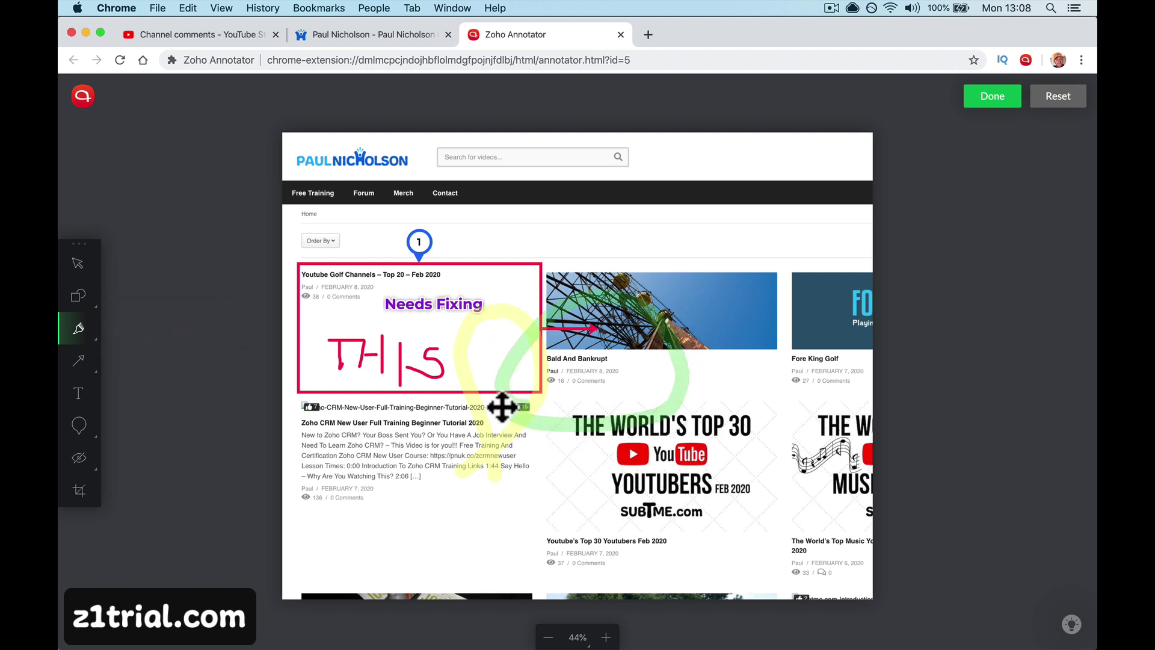
Move the green highlighter loop up across the site's navigation bar and the yellow loop over the handwritten text in the red rectangle.
{"action": "left_click", "coordinate": [77, 263]}
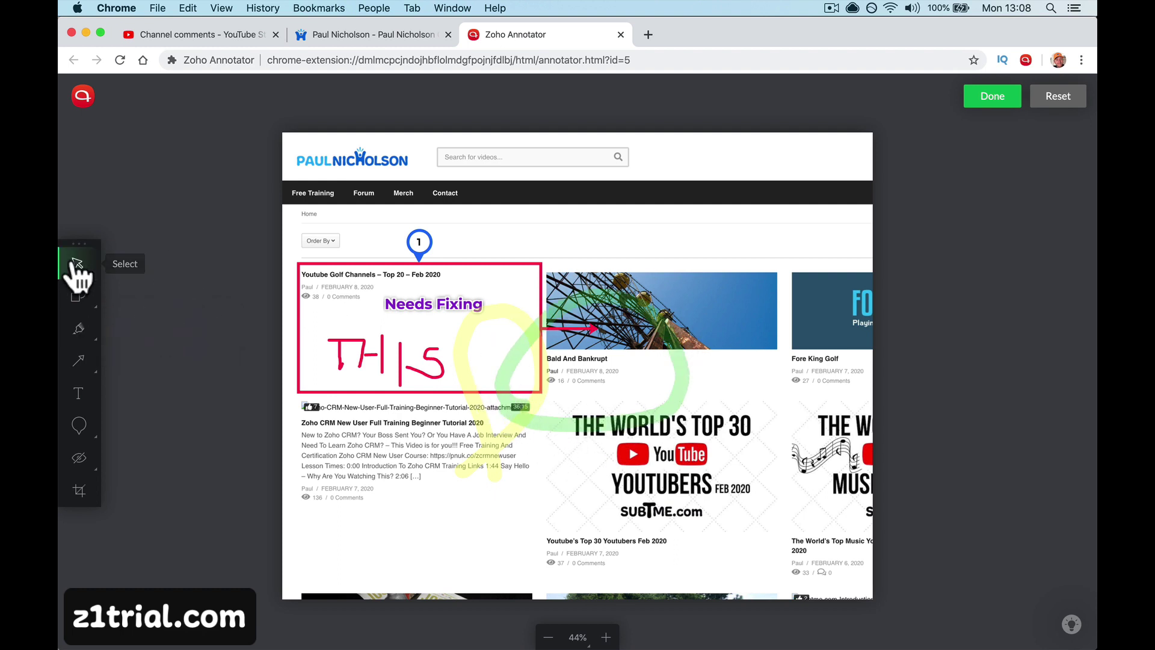
{"action": "left_click", "coordinate": [569, 429]}
{"action": "mouse_move", "coordinate": [573, 426]}
{"action": "left_mouse_down"}
{"action": "mouse_move", "coordinate": [766, 327]}
{"action": "mouse_move", "coordinate": [524, 302]}
{"action": "left_mouse_up"}
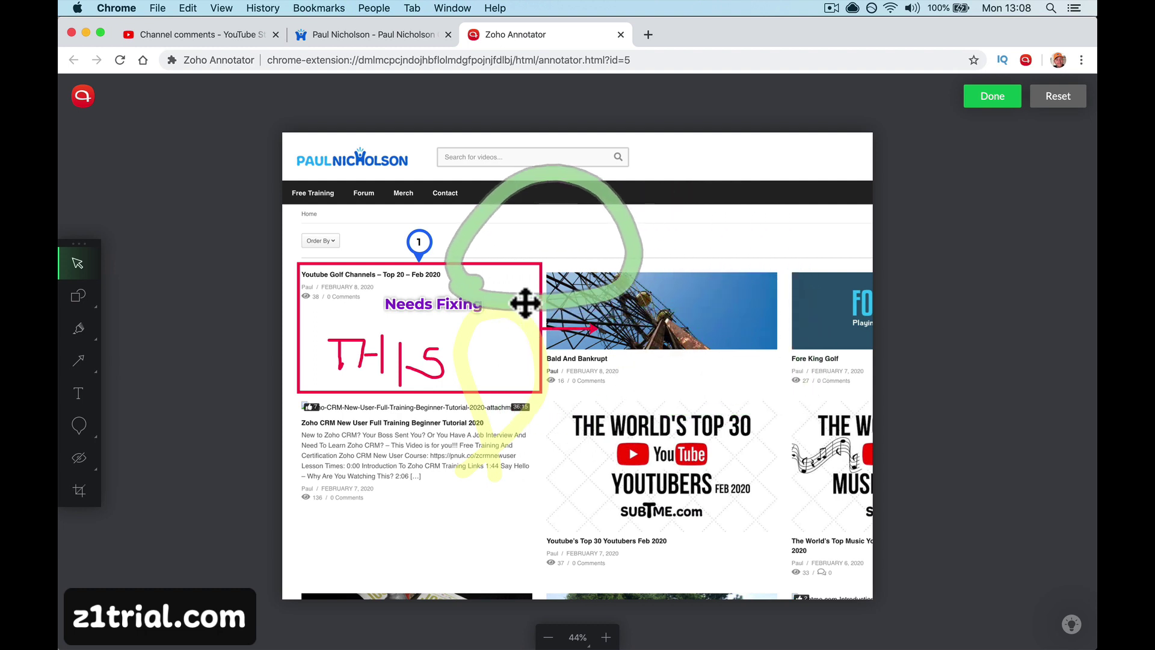
{"action": "mouse_move", "coordinate": [464, 348]}
{"action": "left_mouse_down"}
{"action": "mouse_move", "coordinate": [397, 356]}
{"action": "mouse_move", "coordinate": [348, 307]}
{"action": "left_mouse_up"}
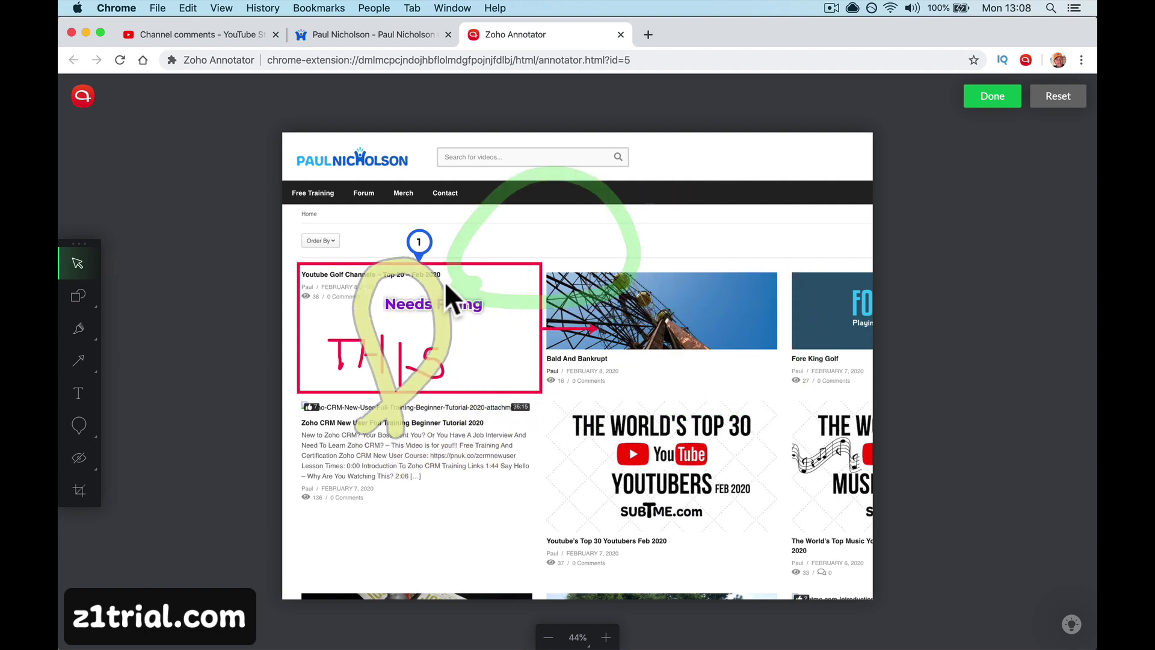
{"action": "left_click", "coordinate": [469, 287]}
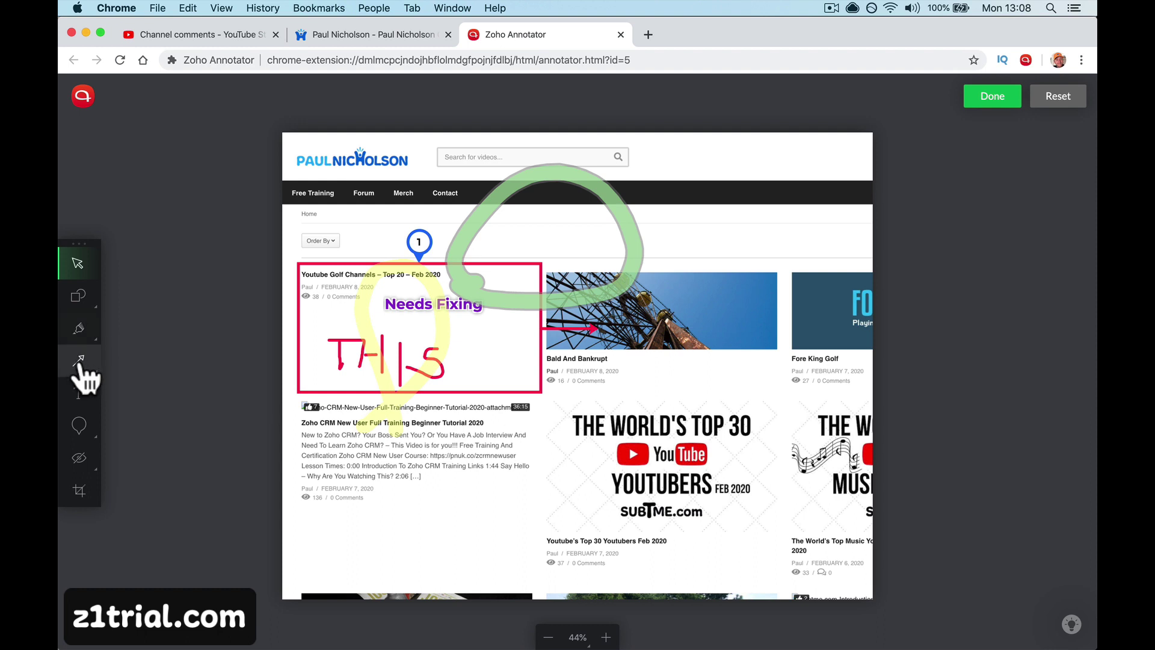
{"action": "left_click_drag", "start_coordinate": [430, 550], "coordinate": [370, 310]}
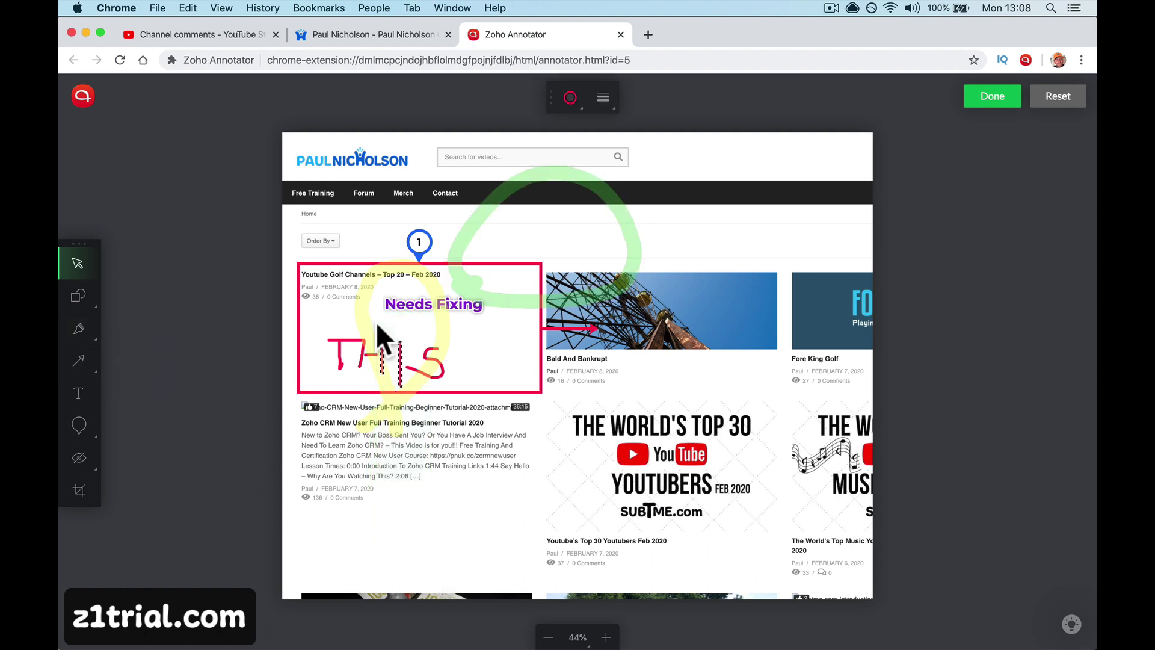
Draw three single-headed red arrows pointing into the red rectangle, from the YouTubers graphic, below the Zoho CRM post and the Ferris wheel picture.
{"action": "left_click", "coordinate": [117, 360]}
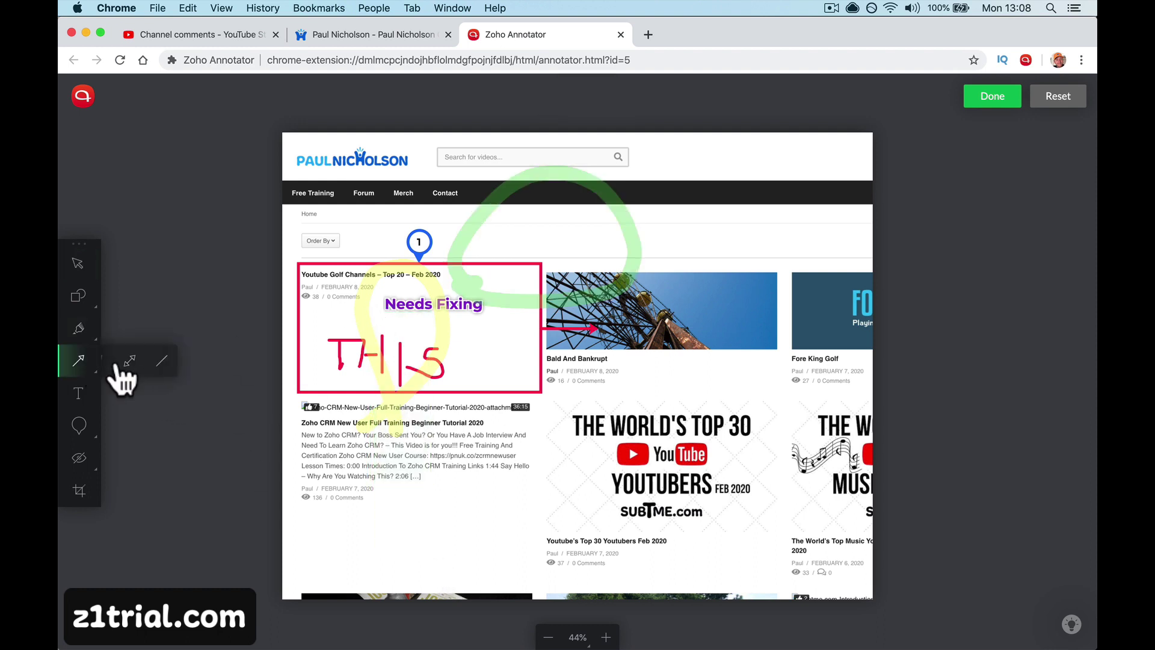
{"action": "left_click_drag", "start_coordinate": [716, 430], "coordinate": [526, 366]}
{"action": "left_click_drag", "start_coordinate": [453, 522], "coordinate": [499, 373]}
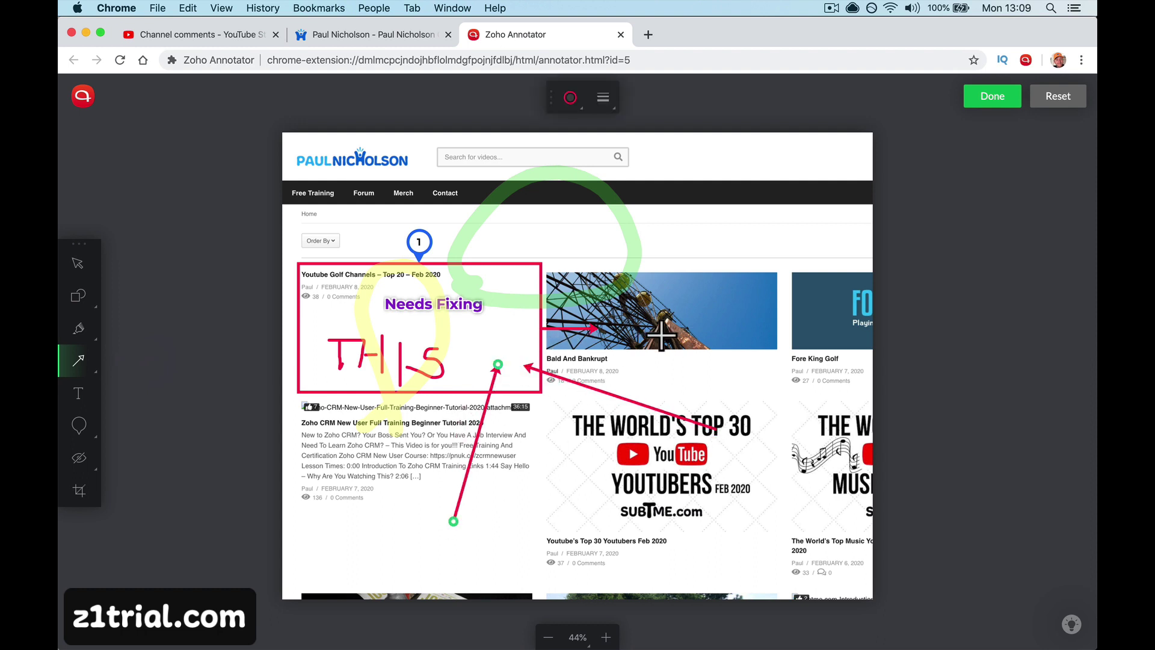
{"action": "mouse_move", "coordinate": [662, 333]}
{"action": "left_mouse_down"}
{"action": "mouse_move", "coordinate": [501, 343]}
{"action": "mouse_move", "coordinate": [522, 347]}
{"action": "left_mouse_up"}
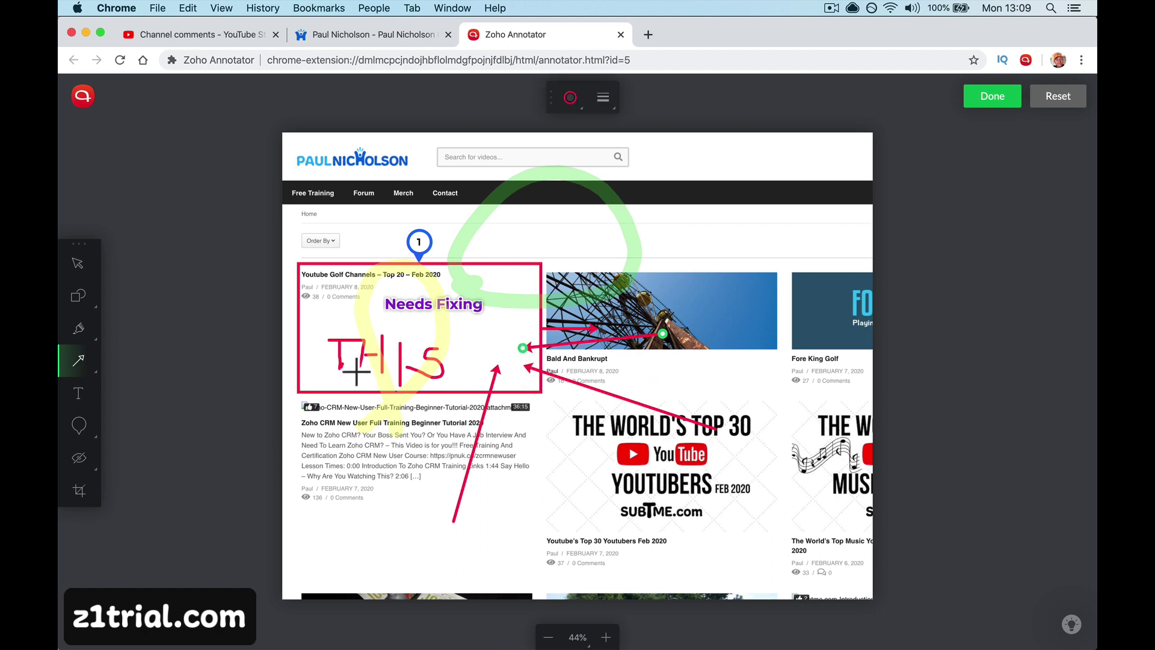
Draw two double-headed arrows, one diagonally from the Zoho CRM post to the Needs Fixing label and one horizontally across the site header.
{"action": "left_click", "coordinate": [84, 361]}
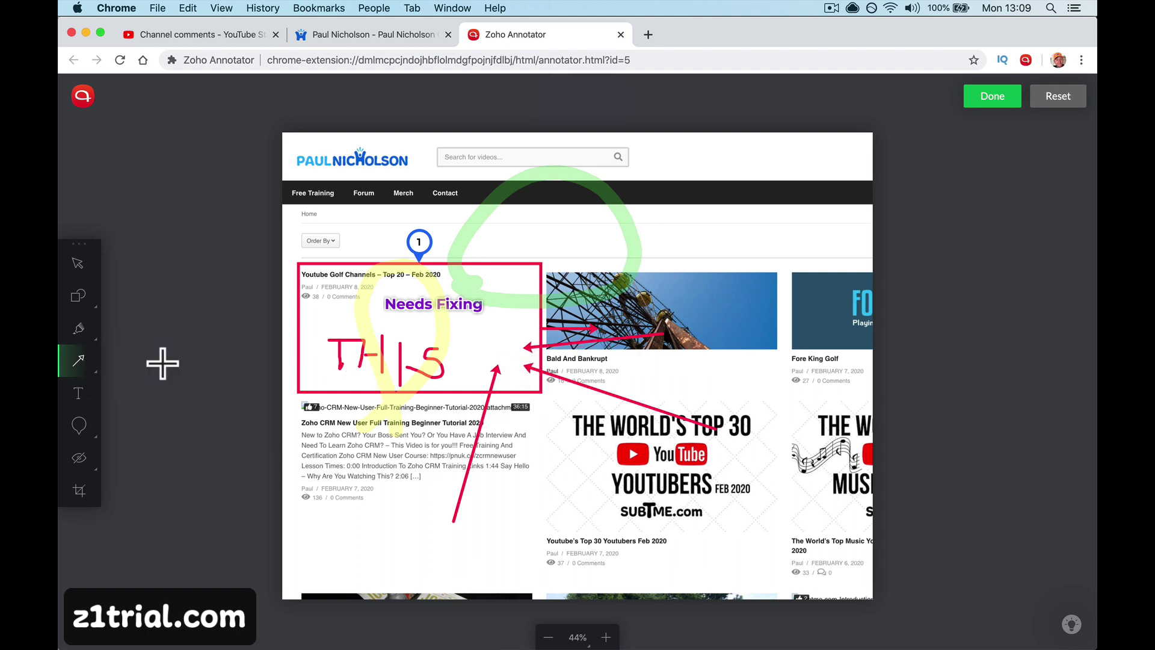
{"action": "left_click_drag", "start_coordinate": [393, 423], "coordinate": [477, 326]}
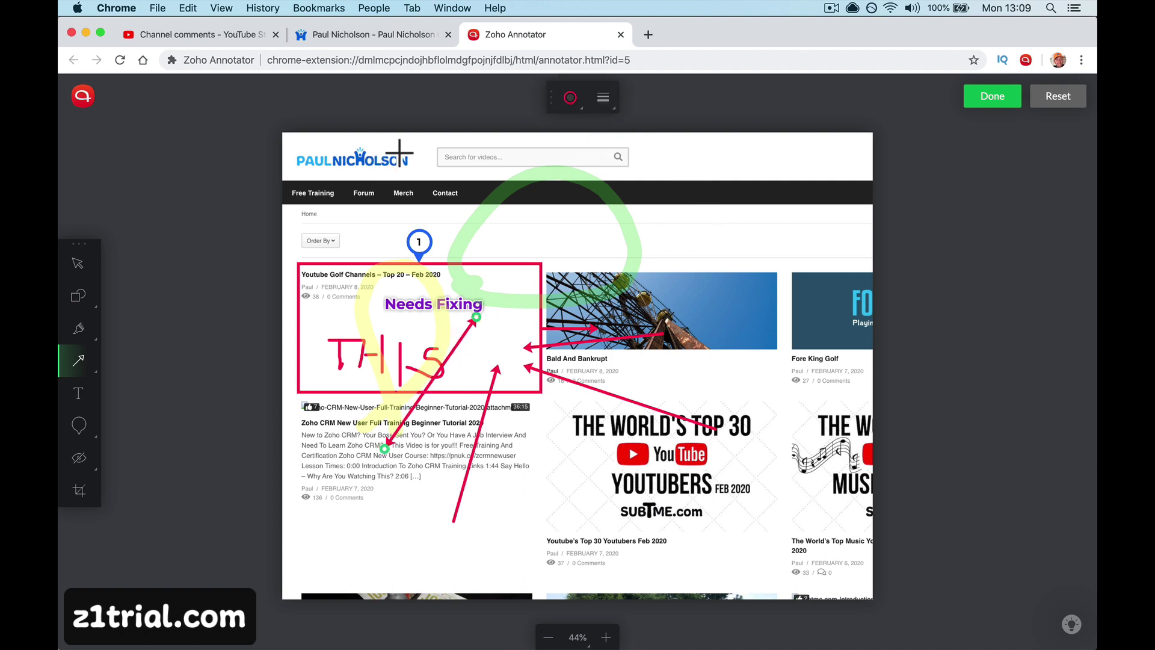
{"action": "left_click_drag", "start_coordinate": [371, 164], "coordinate": [742, 165]}
Add the text HELLO IS THIS WORKING? above the Ferris wheel picture's right end and enlarge it until it wraps onto two lines.
{"action": "left_click", "coordinate": [84, 396]}
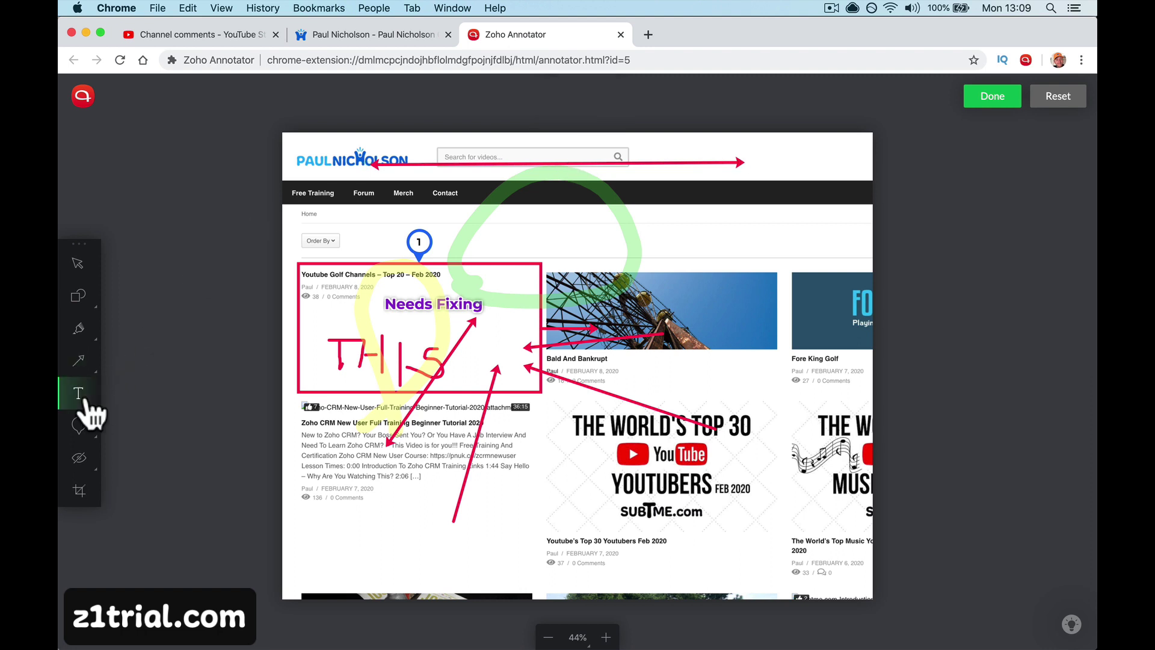
{"action": "left_click", "coordinate": [667, 238]}
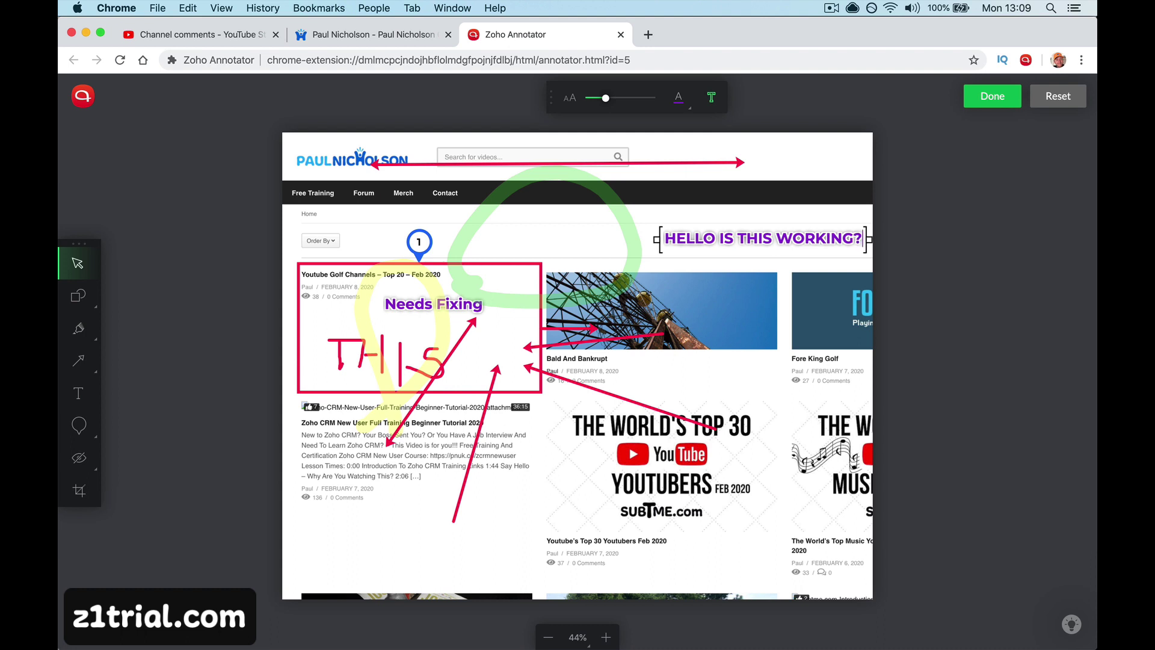
{"action": "left_click_drag", "start_coordinate": [606, 98], "coordinate": [643, 98]}
Try orange on the HELLO IS THIS WORKING? text, colour it yellow, and toggle its outline, leaving the outline on.
{"action": "left_click", "coordinate": [679, 98]}
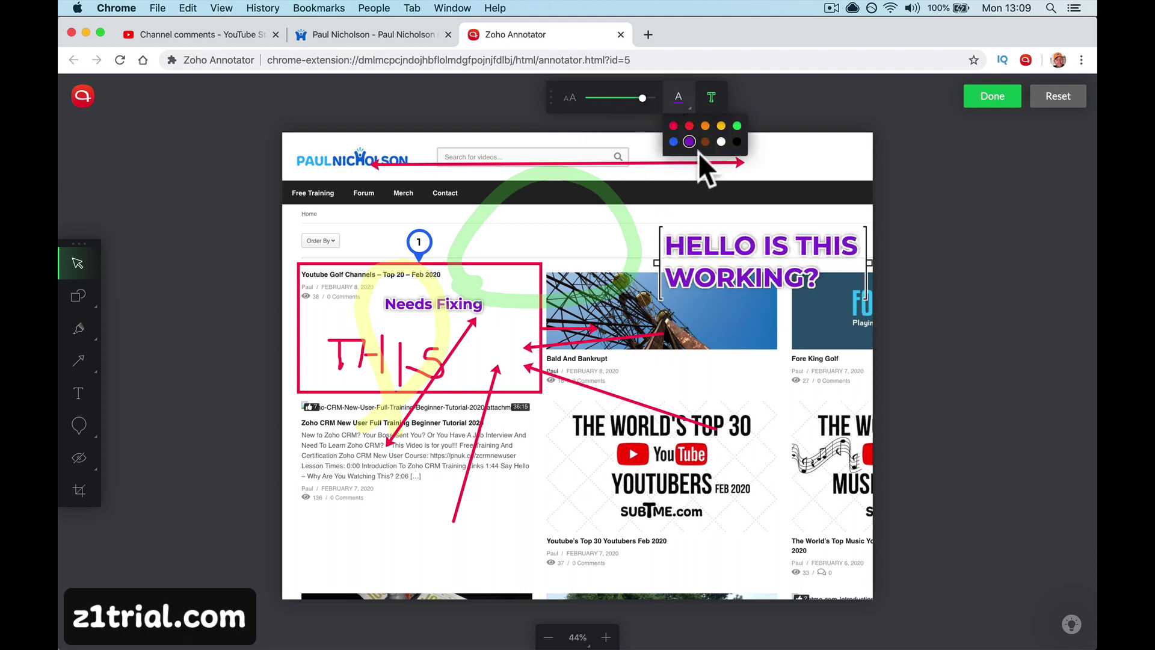
{"action": "left_click", "coordinate": [705, 126]}
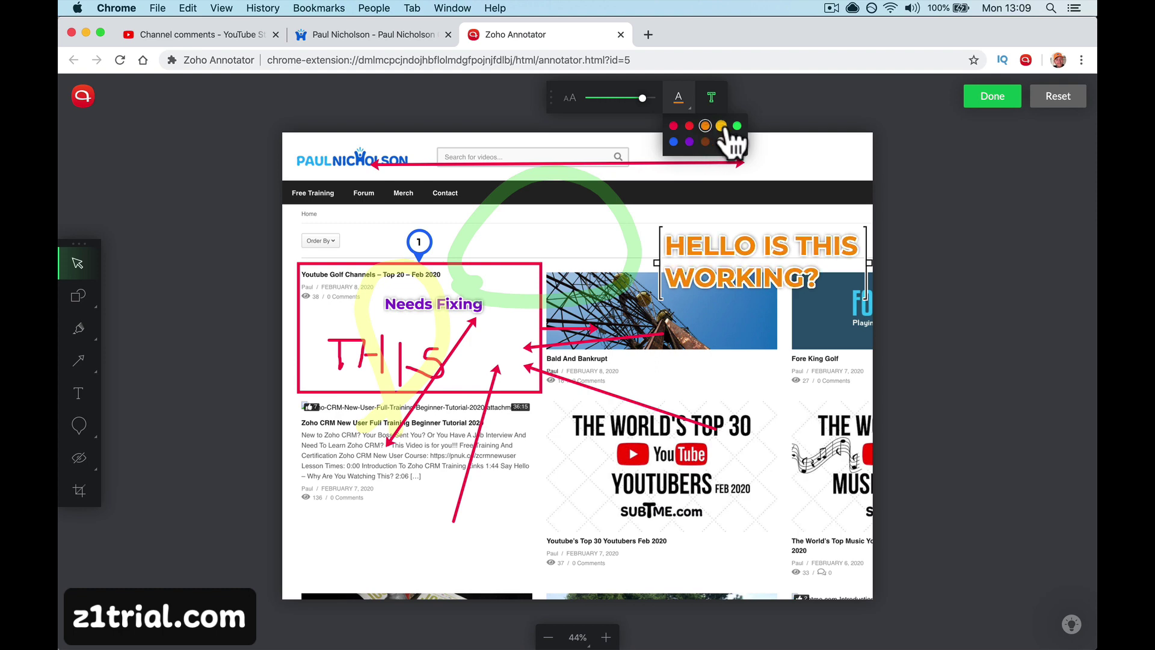
{"action": "left_click", "coordinate": [721, 126]}
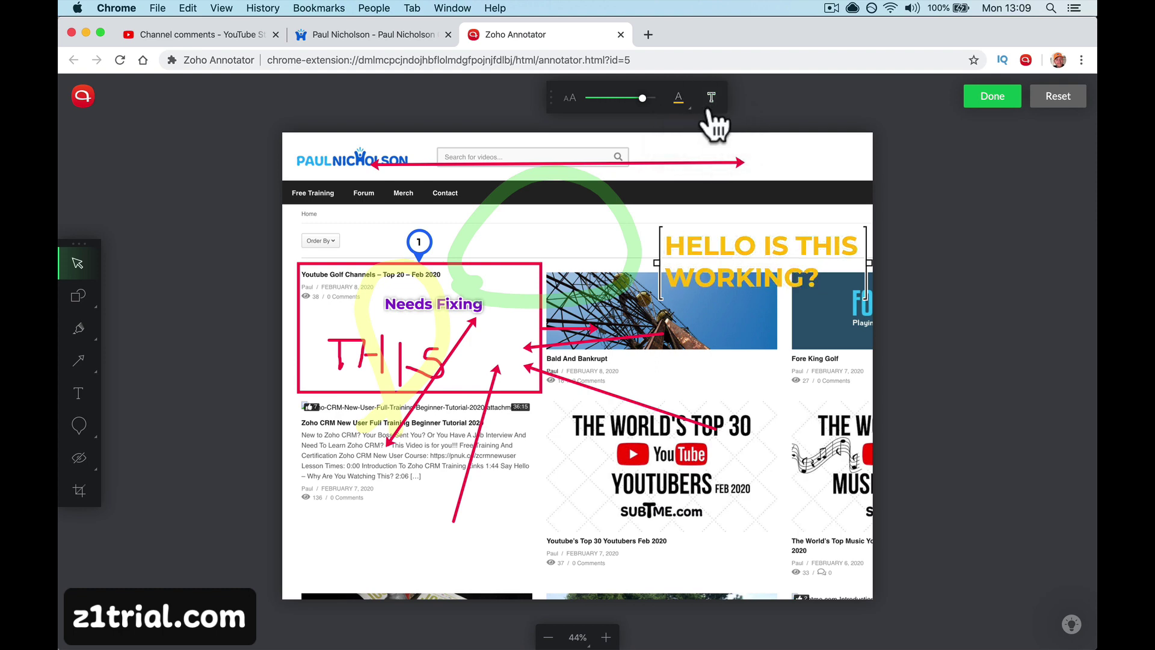
{"action": "left_click", "coordinate": [712, 99]}
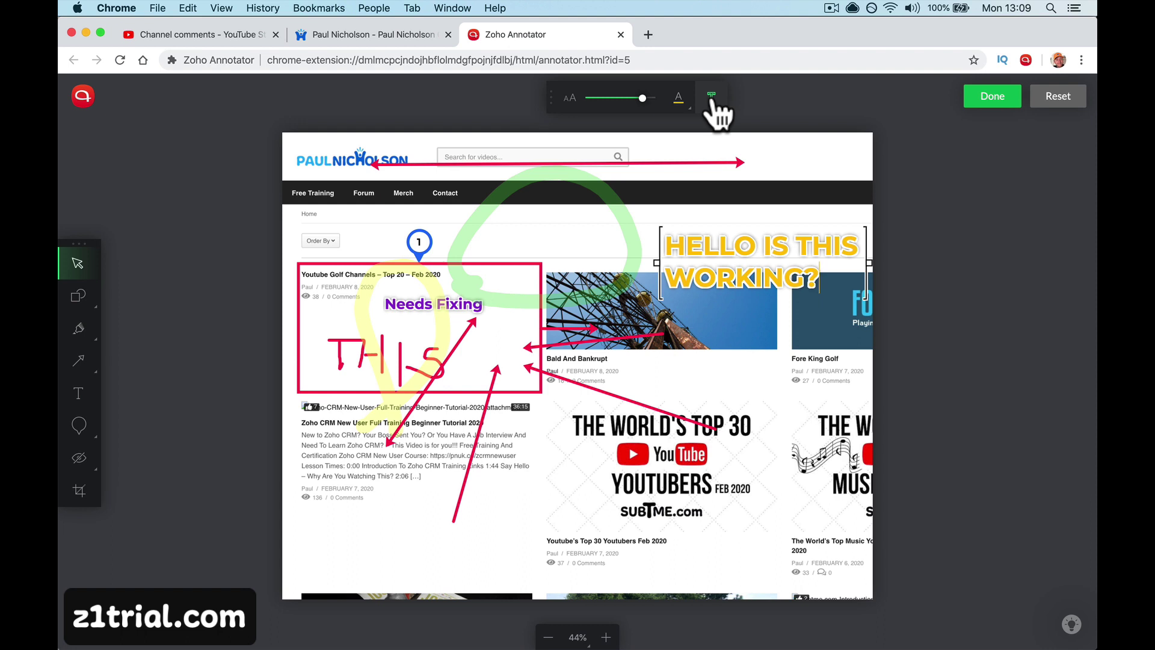
{"action": "left_click", "coordinate": [712, 98]}
{"action": "left_click", "coordinate": [712, 98]}
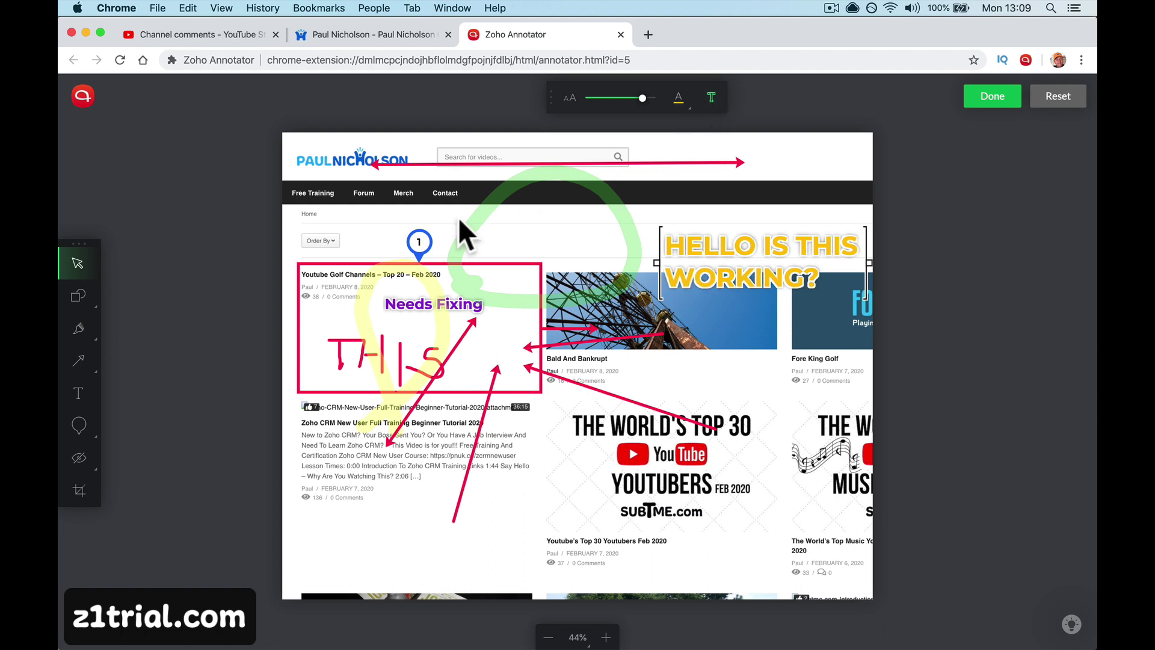
Move the HELLO IS THIS WORKING? text down over the right part of the Ferris wheel picture.
{"action": "left_click", "coordinate": [728, 311]}
{"action": "left_click", "coordinate": [669, 289]}
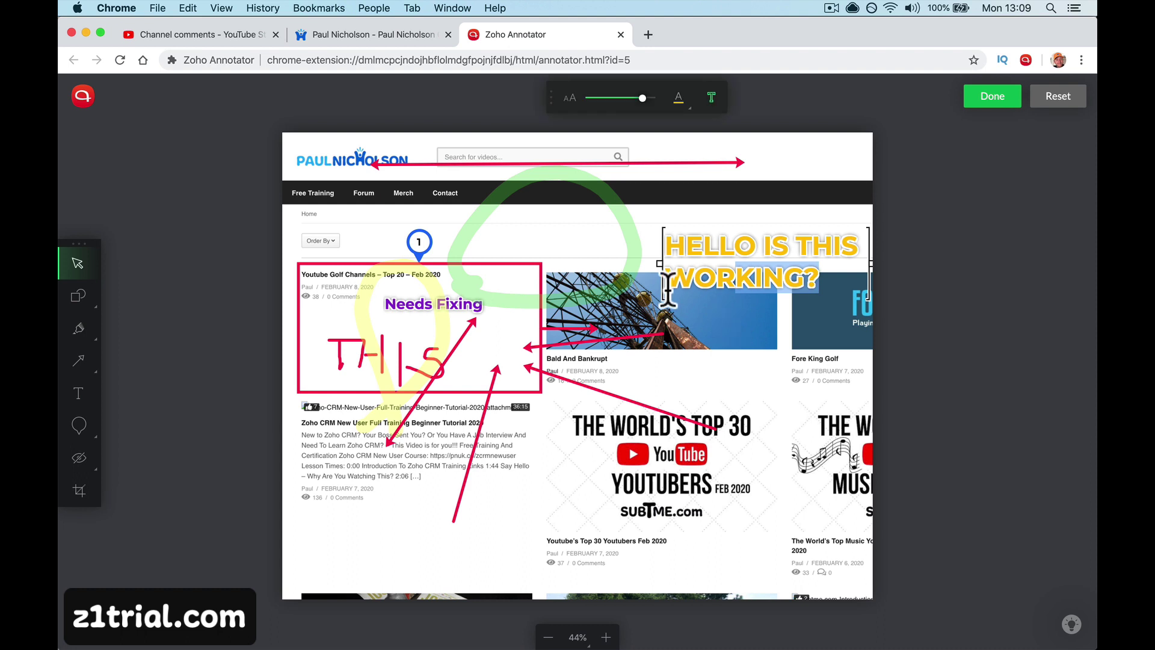
{"action": "left_click", "coordinate": [656, 284]}
{"action": "left_click_drag", "start_coordinate": [685, 281], "coordinate": [718, 339]}
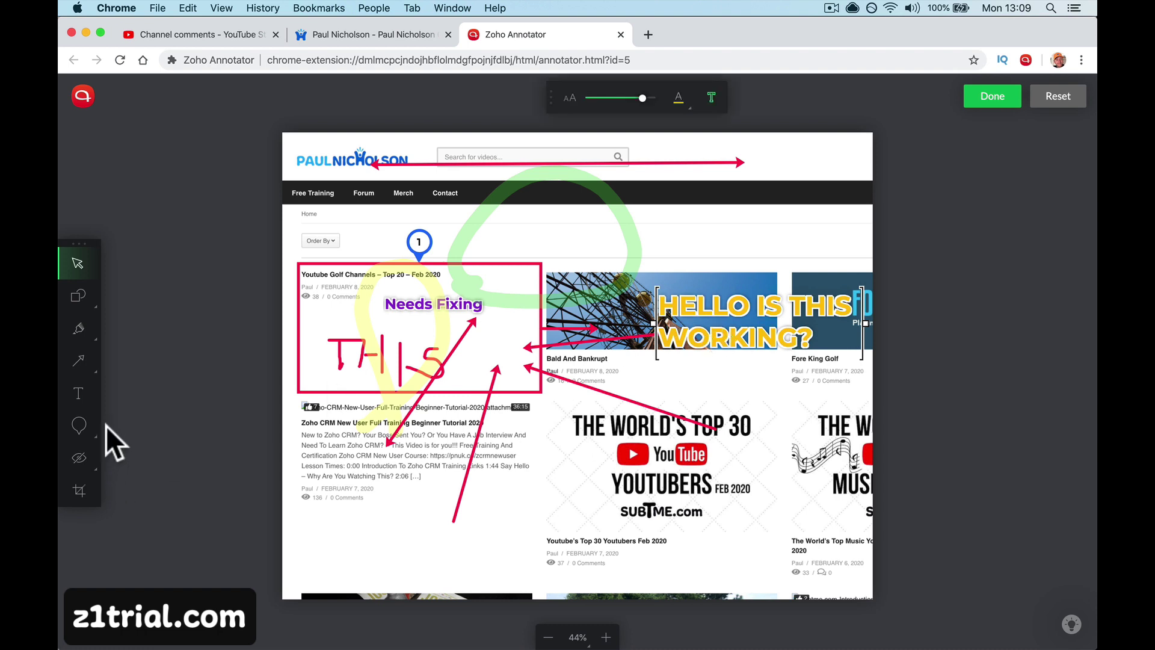
Place an orange question mark pin beside pin 1, rotate it to point at that pin, and add another inside the red rectangle.
{"action": "mouse_move", "coordinate": [76, 427]}
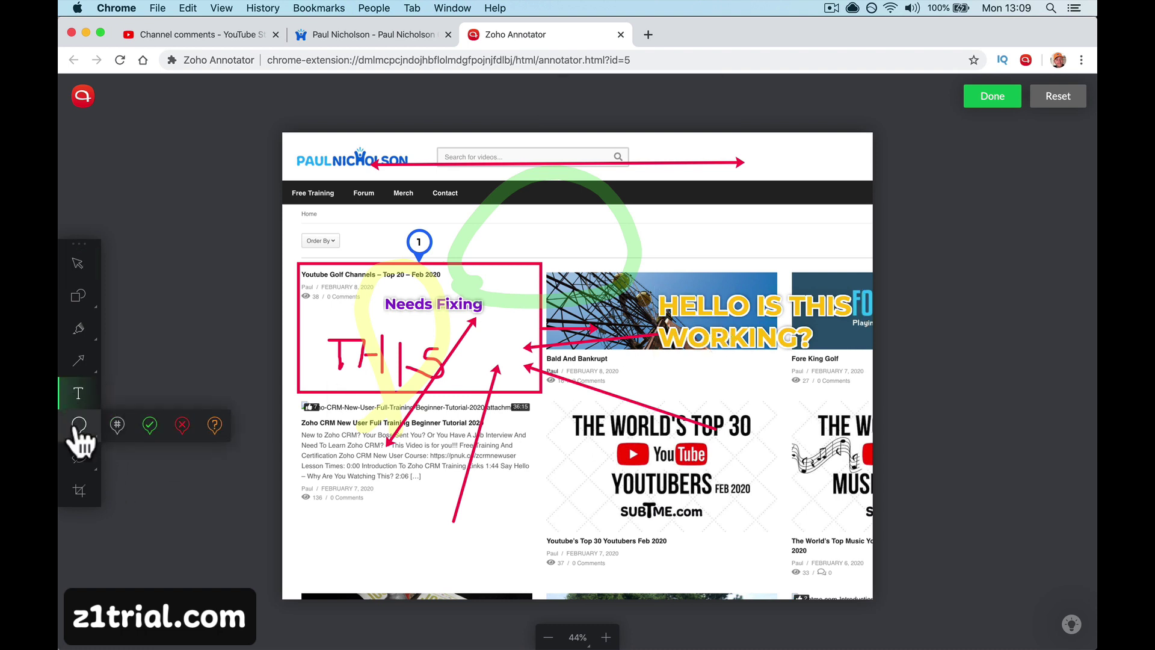
{"action": "left_click", "coordinate": [214, 435]}
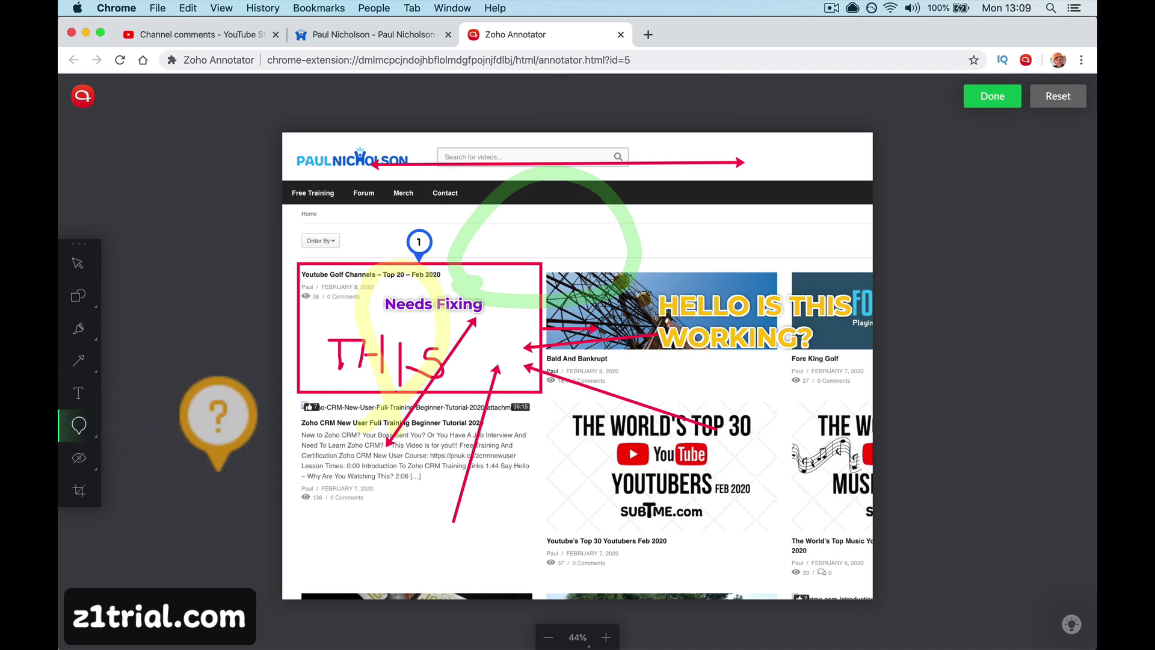
{"action": "left_click", "coordinate": [365, 241]}
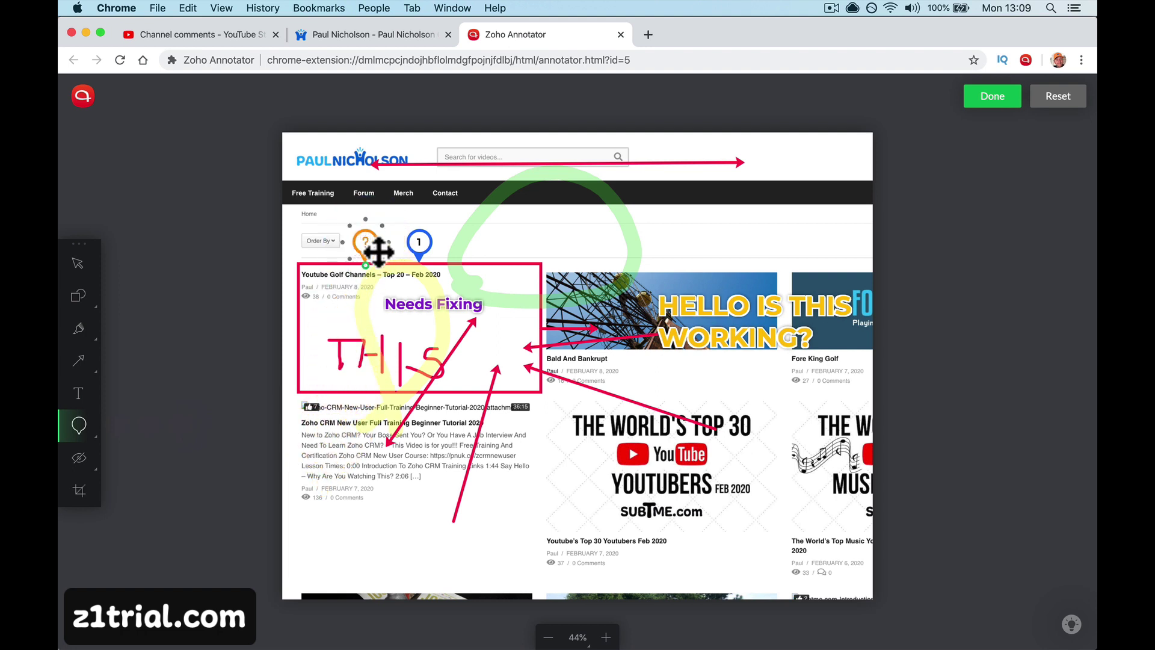
{"action": "mouse_move", "coordinate": [386, 247]}
{"action": "left_mouse_down"}
{"action": "mouse_move", "coordinate": [355, 239]}
{"action": "mouse_move", "coordinate": [373, 247]}
{"action": "left_mouse_up"}
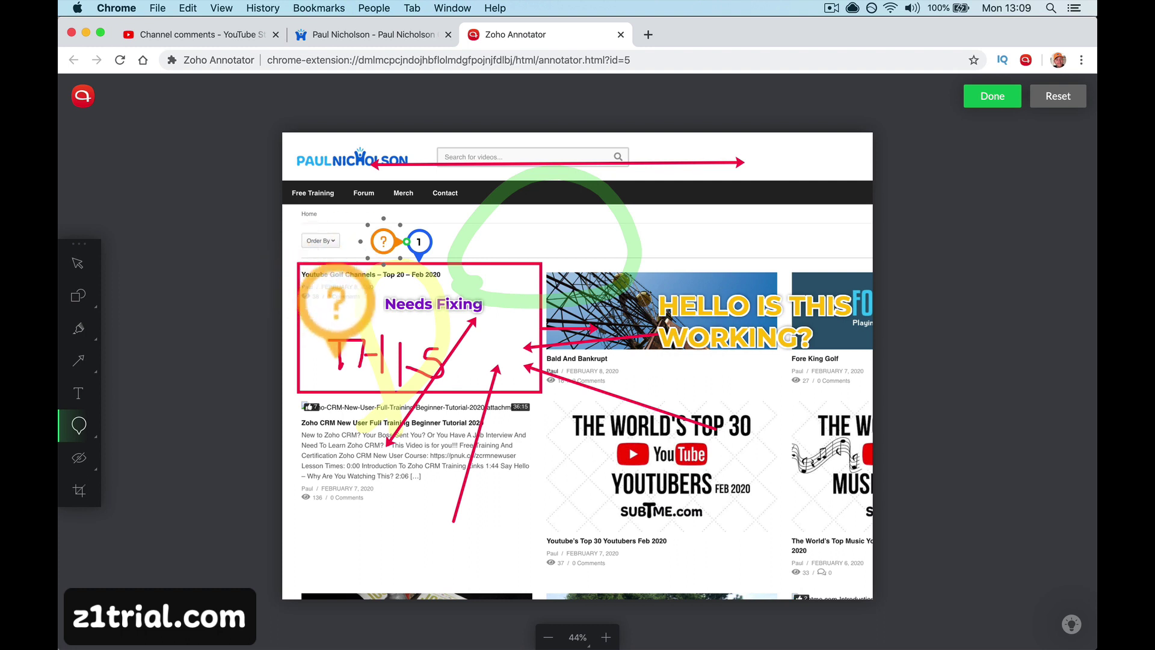
{"action": "left_click", "coordinate": [335, 314]}
Place a red cross pin on the YouTube logo of The World's Top 30 YouTubers graphic.
{"action": "left_click", "coordinate": [87, 428]}
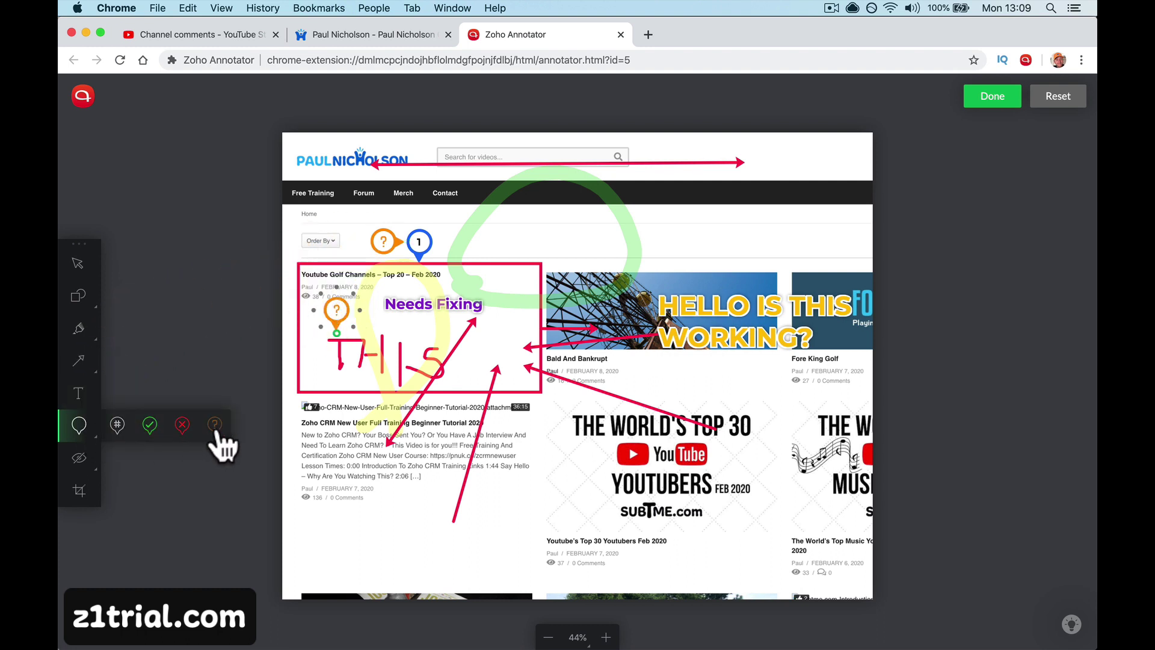
{"action": "left_click", "coordinate": [182, 426]}
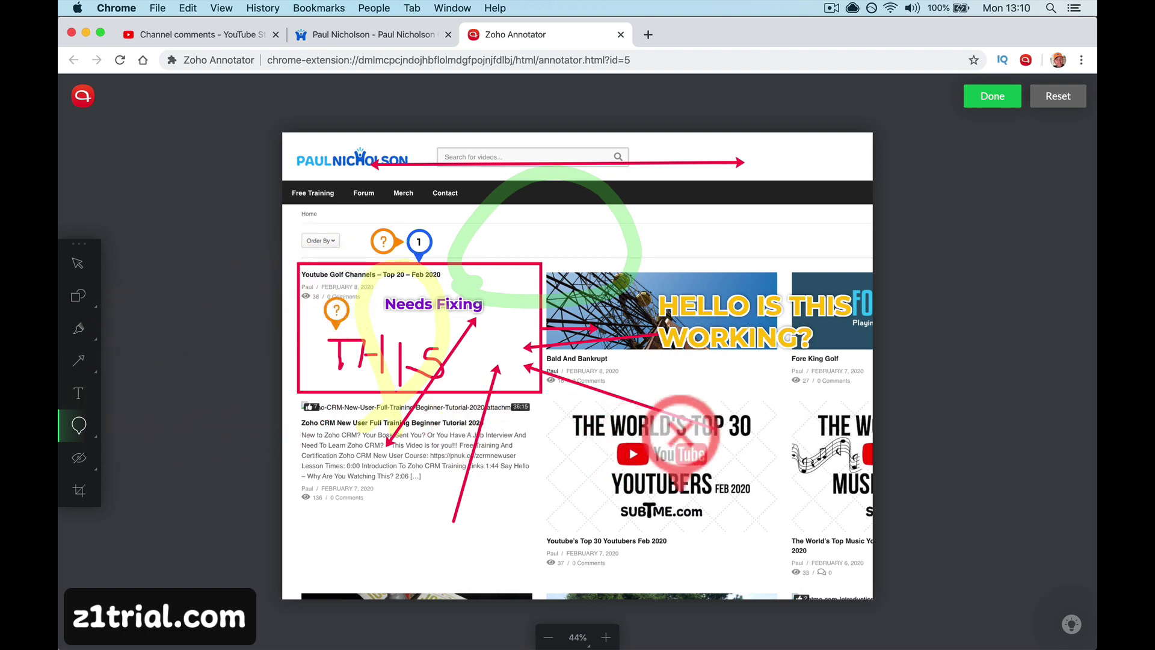
{"action": "left_click", "coordinate": [668, 471]}
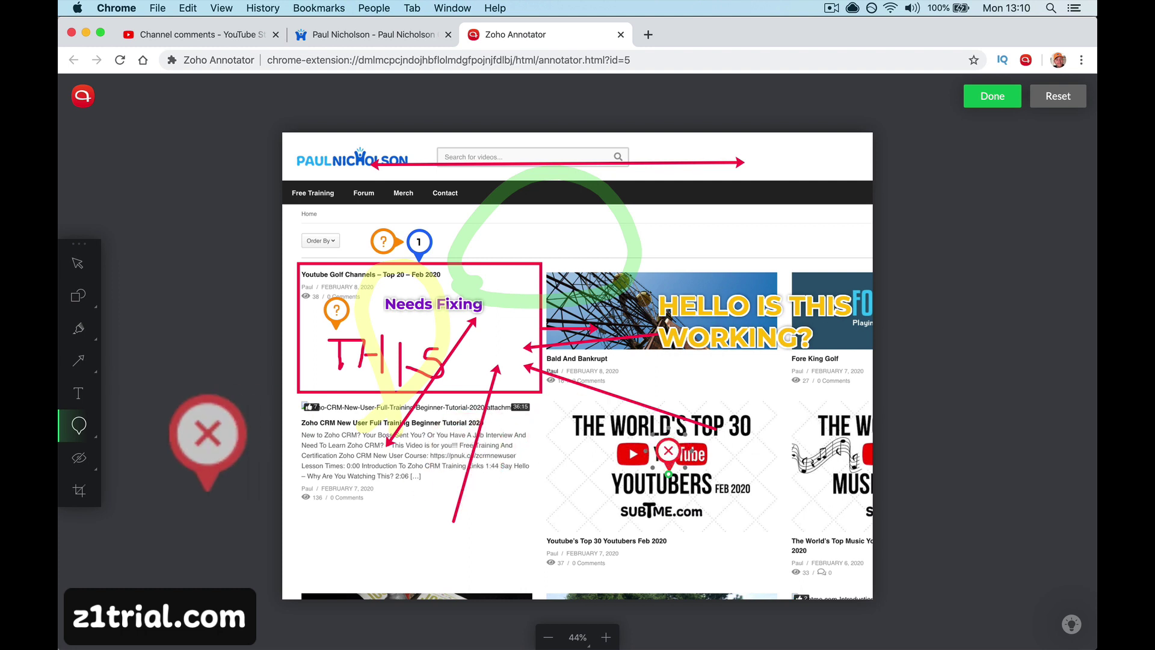
Blur the entire Zoho CRM tutorial post below the red rectangle using rectangular blur areas.
{"action": "left_click", "coordinate": [84, 473]}
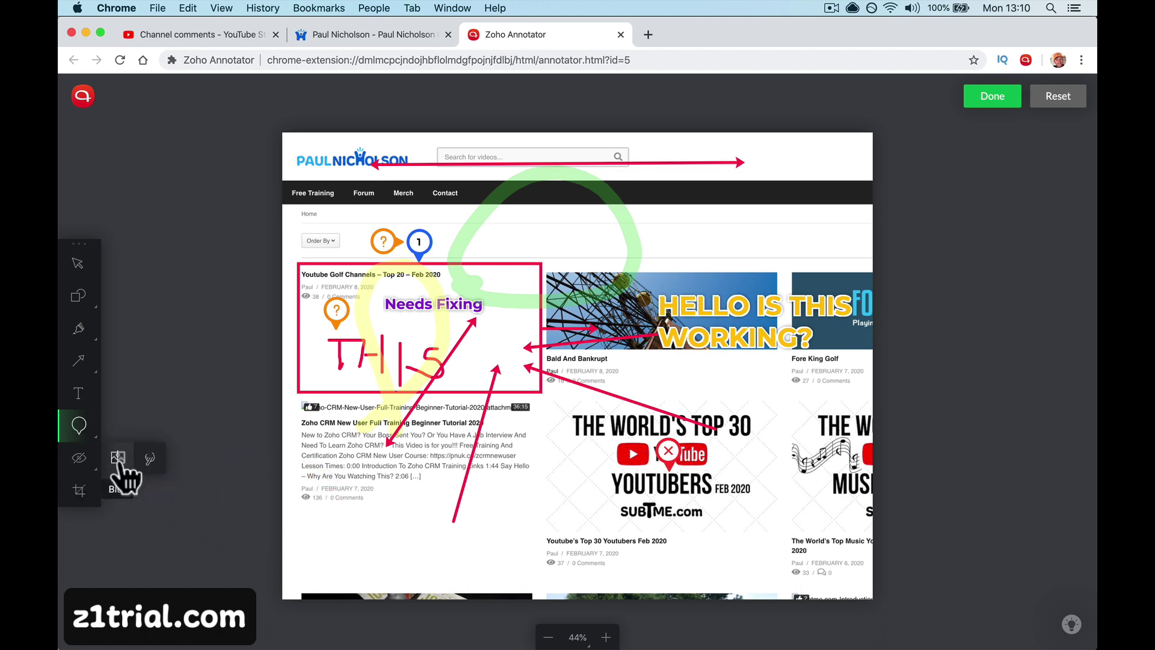
{"action": "left_click", "coordinate": [118, 459]}
{"action": "left_click_drag", "start_coordinate": [315, 496], "coordinate": [512, 414]}
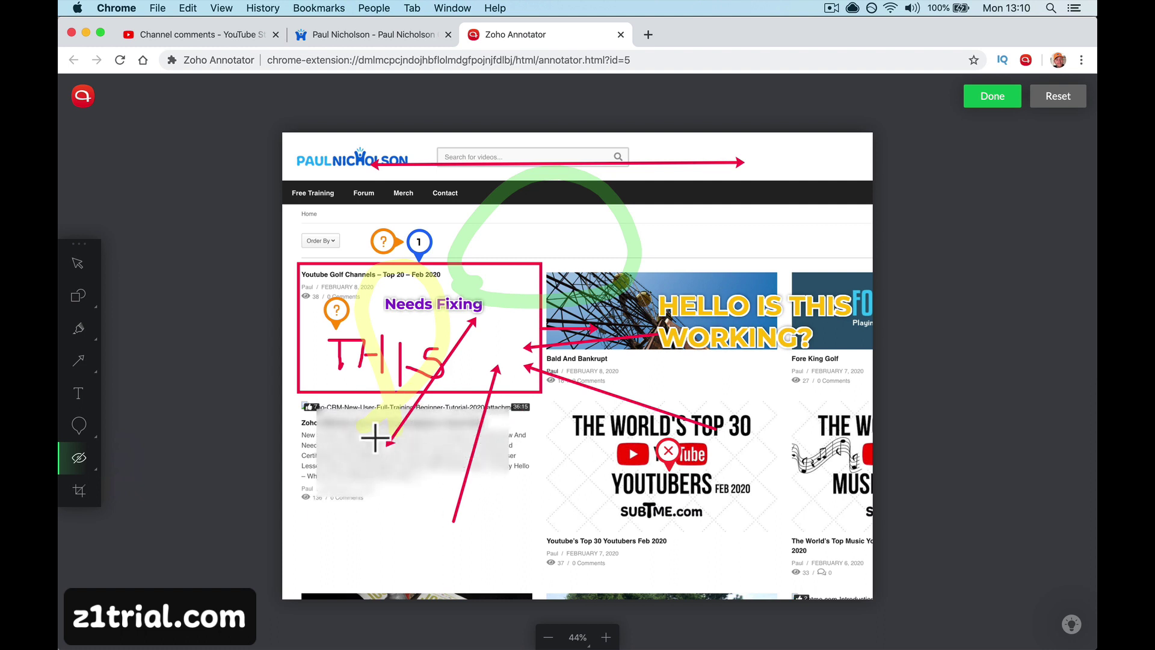
{"action": "left_click_drag", "start_coordinate": [298, 397], "coordinate": [533, 500]}
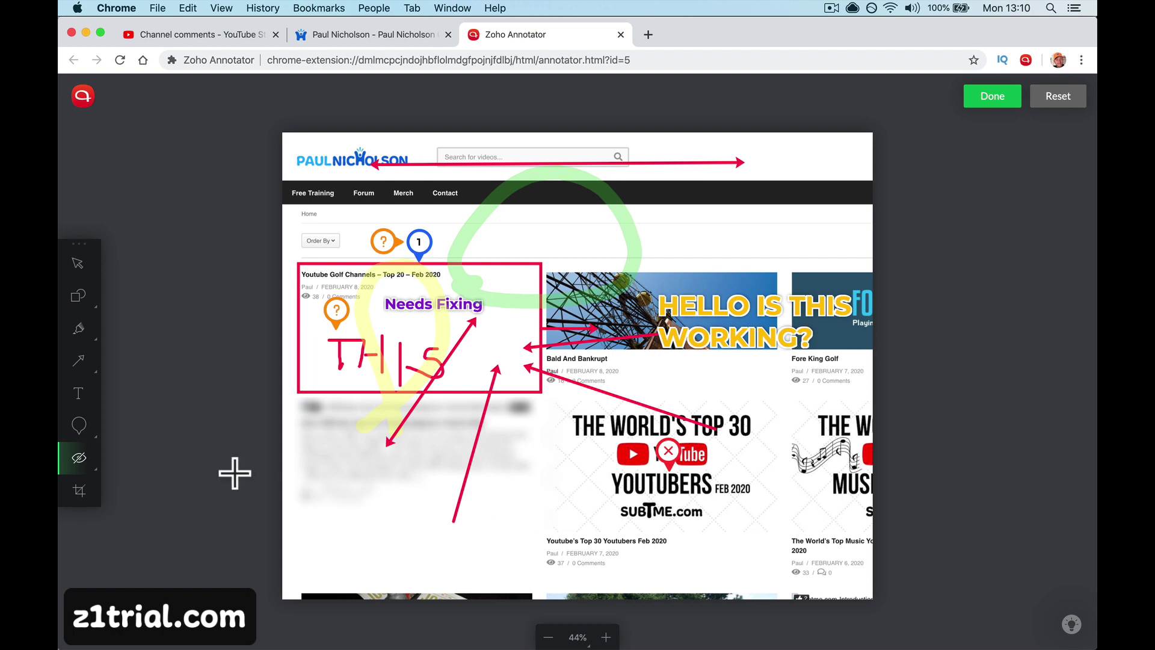
Brush a freehand blur over the Bald And Bankrupt title and details and part of The World's Top 30 YouTubers graphic.
{"action": "left_click", "coordinate": [89, 476]}
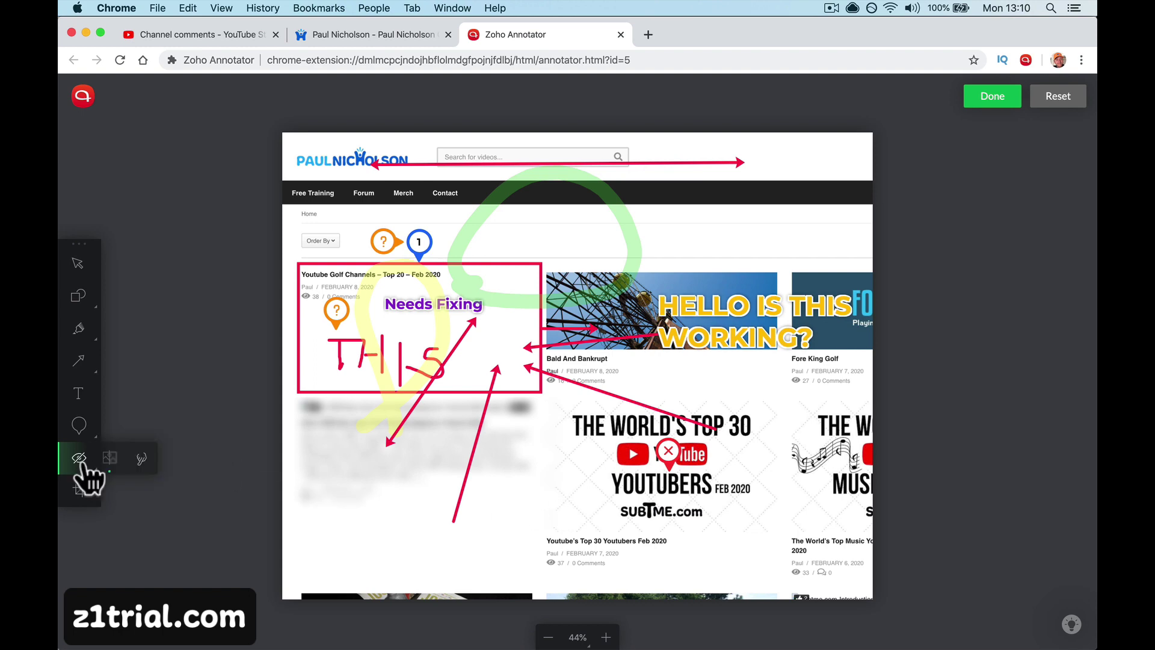
{"action": "left_click", "coordinate": [149, 459]}
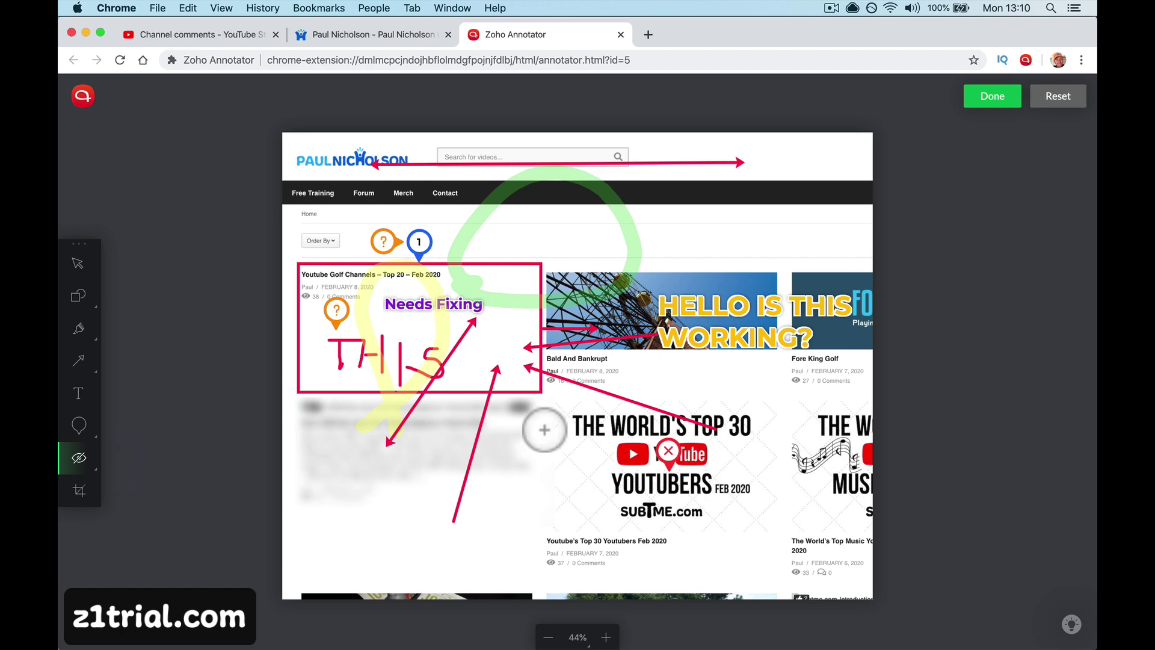
{"action": "mouse_move", "coordinate": [522, 327]}
{"action": "left_mouse_down"}
{"action": "mouse_move", "coordinate": [546, 372]}
{"action": "mouse_move", "coordinate": [570, 383]}
{"action": "mouse_move", "coordinate": [575, 366]}
{"action": "mouse_move", "coordinate": [630, 373]}
{"action": "mouse_move", "coordinate": [583, 400]}
{"action": "mouse_move", "coordinate": [558, 369]}
{"action": "mouse_move", "coordinate": [572, 344]}
{"action": "left_mouse_up"}
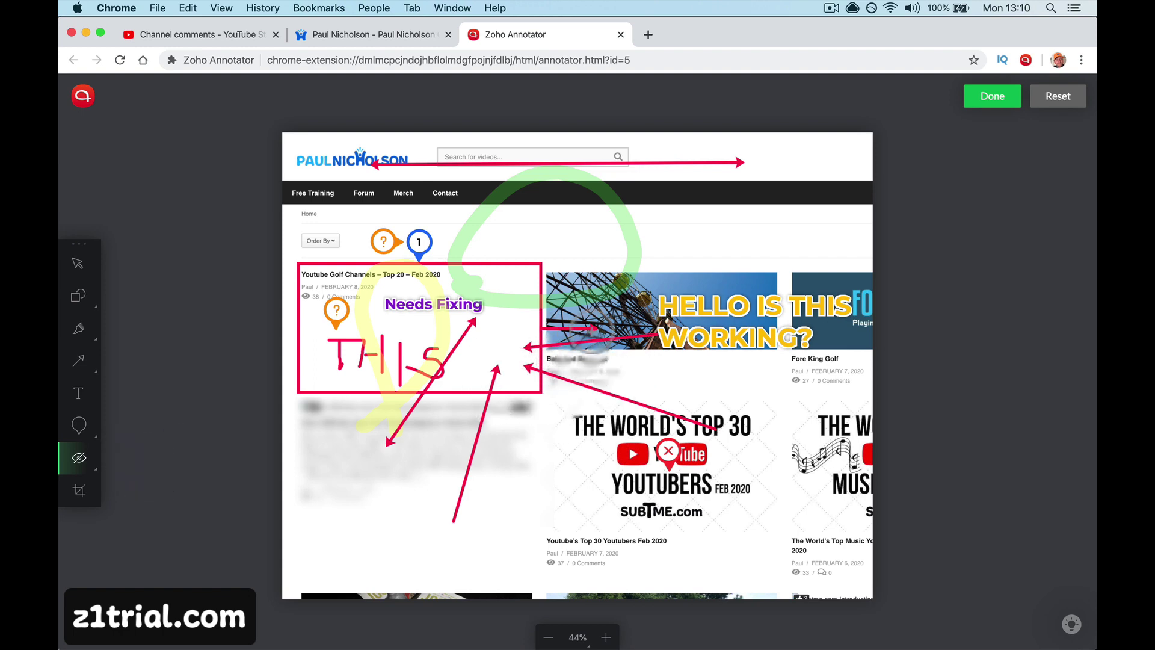
{"action": "mouse_move", "coordinate": [691, 463]}
{"action": "left_mouse_down"}
{"action": "mouse_move", "coordinate": [714, 452]}
{"action": "mouse_move", "coordinate": [672, 465]}
{"action": "mouse_move", "coordinate": [708, 419]}
{"action": "mouse_move", "coordinate": [699, 412]}
{"action": "mouse_move", "coordinate": [671, 434]}
{"action": "mouse_move", "coordinate": [668, 416]}
{"action": "mouse_move", "coordinate": [700, 427]}
{"action": "left_mouse_up"}
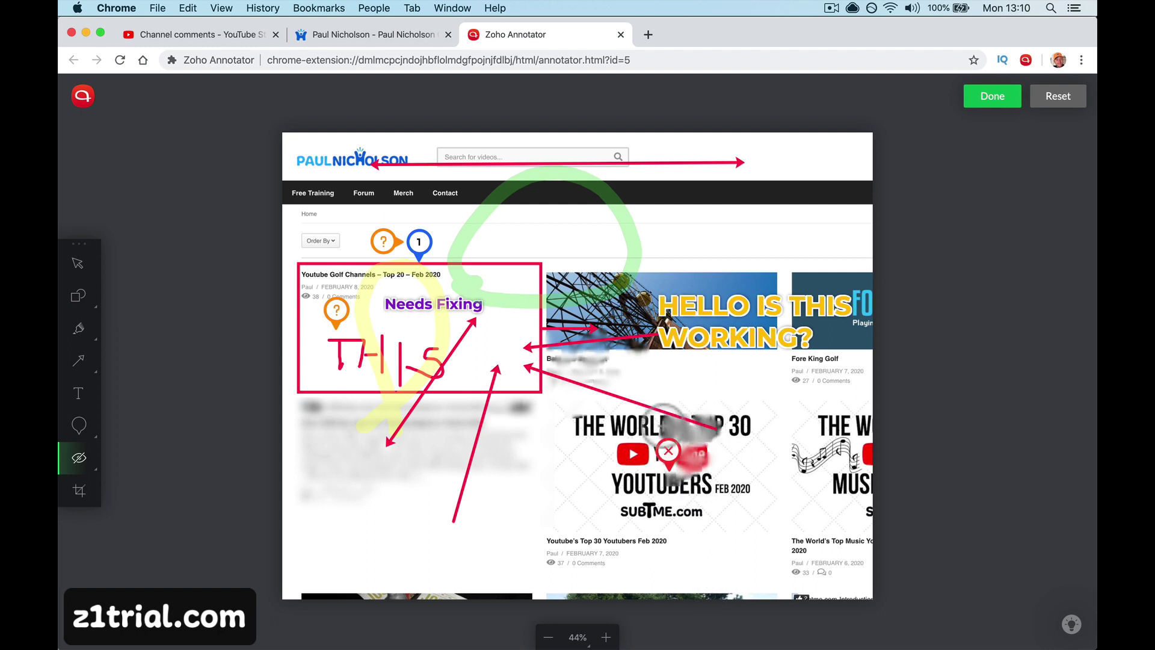
Crop the annotated capture, trimming a narrow strip from its right and bottom edges while keeping the page header.
{"action": "left_click", "coordinate": [79, 491]}
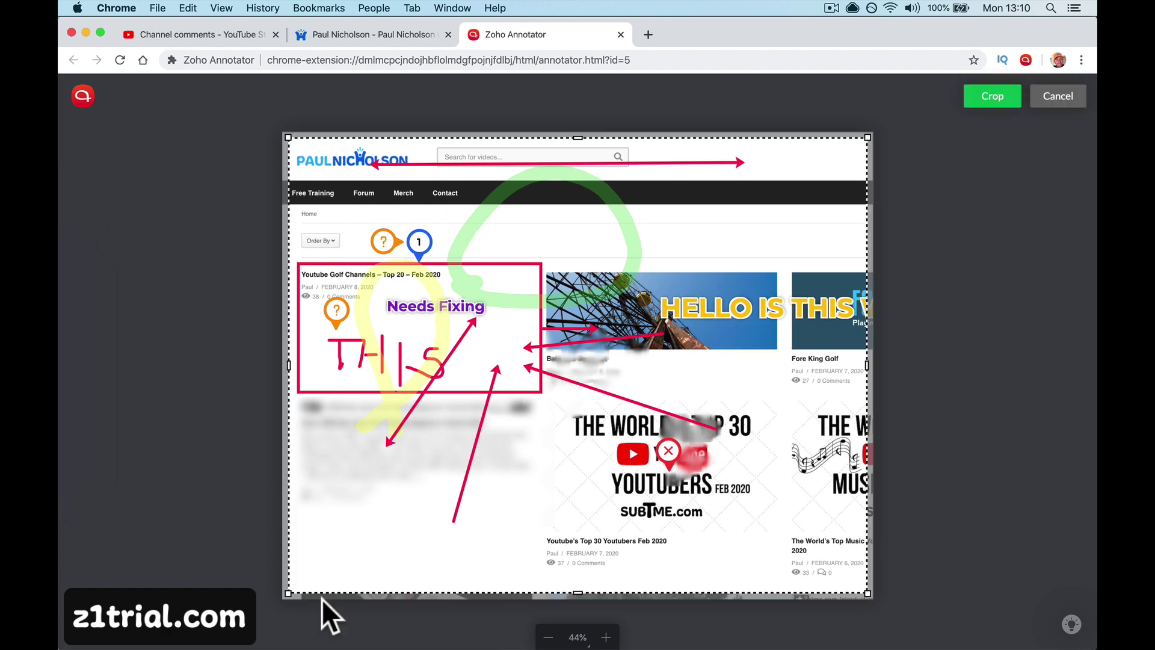
{"action": "left_click_drag", "start_coordinate": [291, 594], "coordinate": [295, 566]}
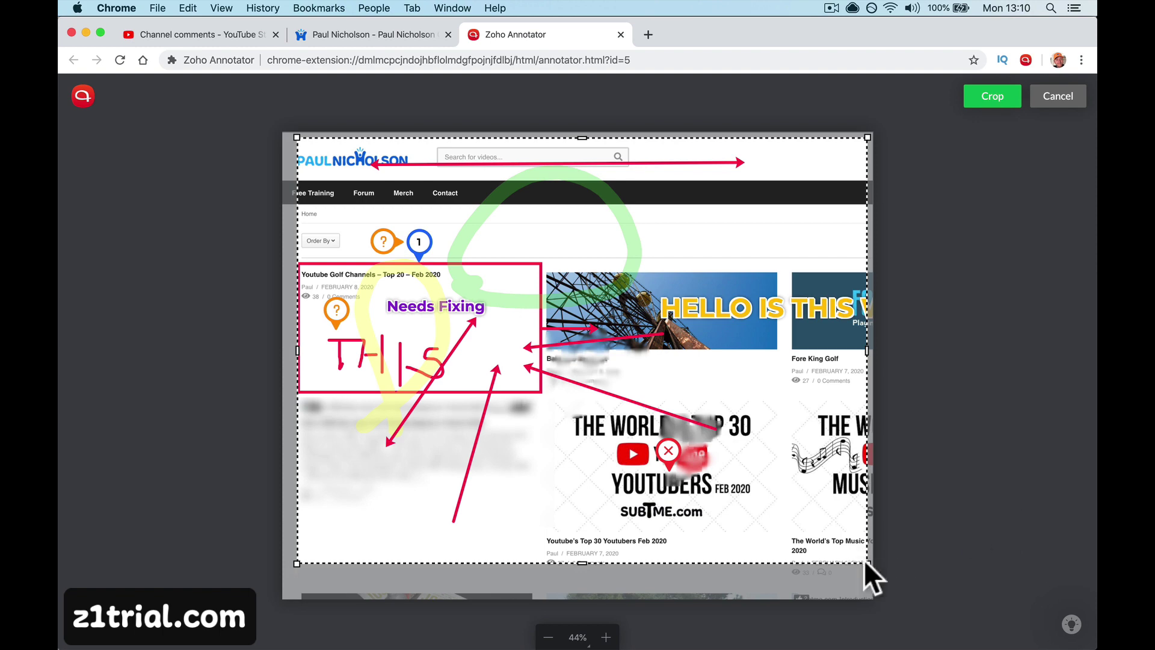
{"action": "left_click_drag", "start_coordinate": [866, 561], "coordinate": [774, 549]}
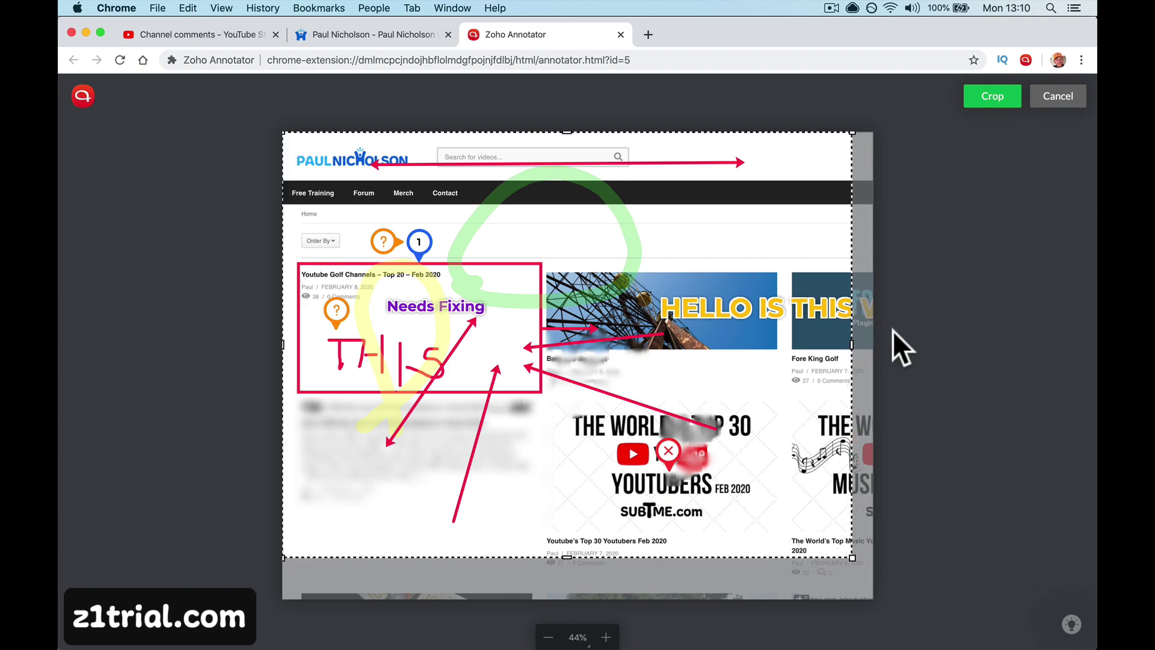
{"action": "left_click", "coordinate": [993, 96]}
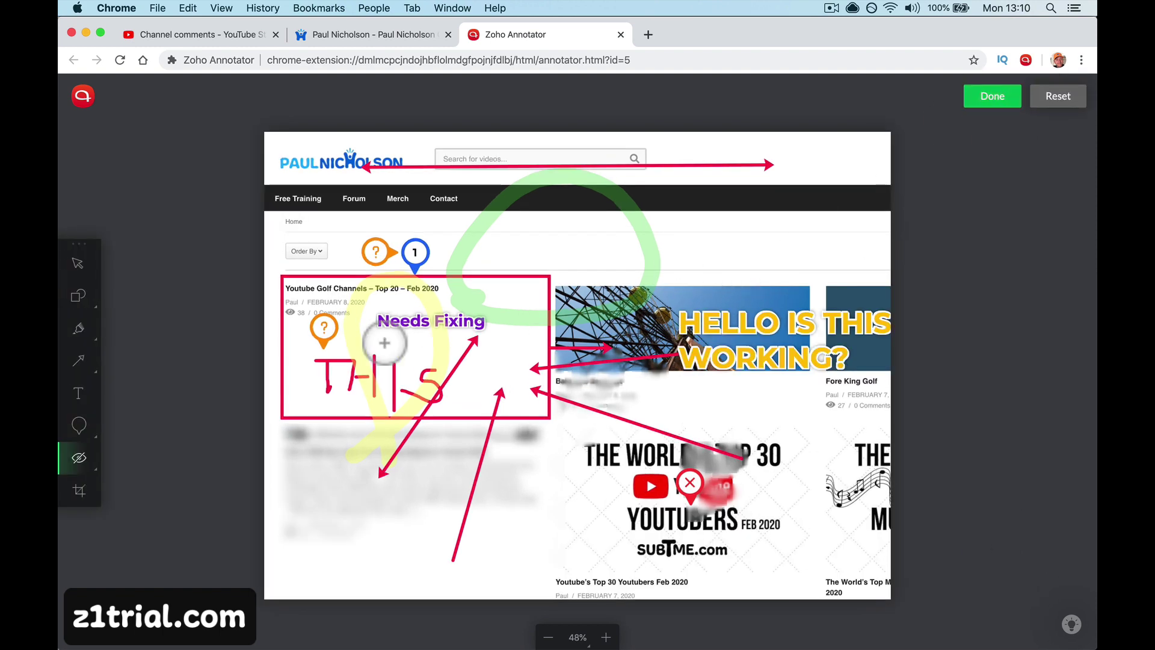
Start another crop and try the canvas zoom, enlarging the view to 100%, reducing it to 10%, and enlarging it again.
{"action": "left_click", "coordinate": [79, 492]}
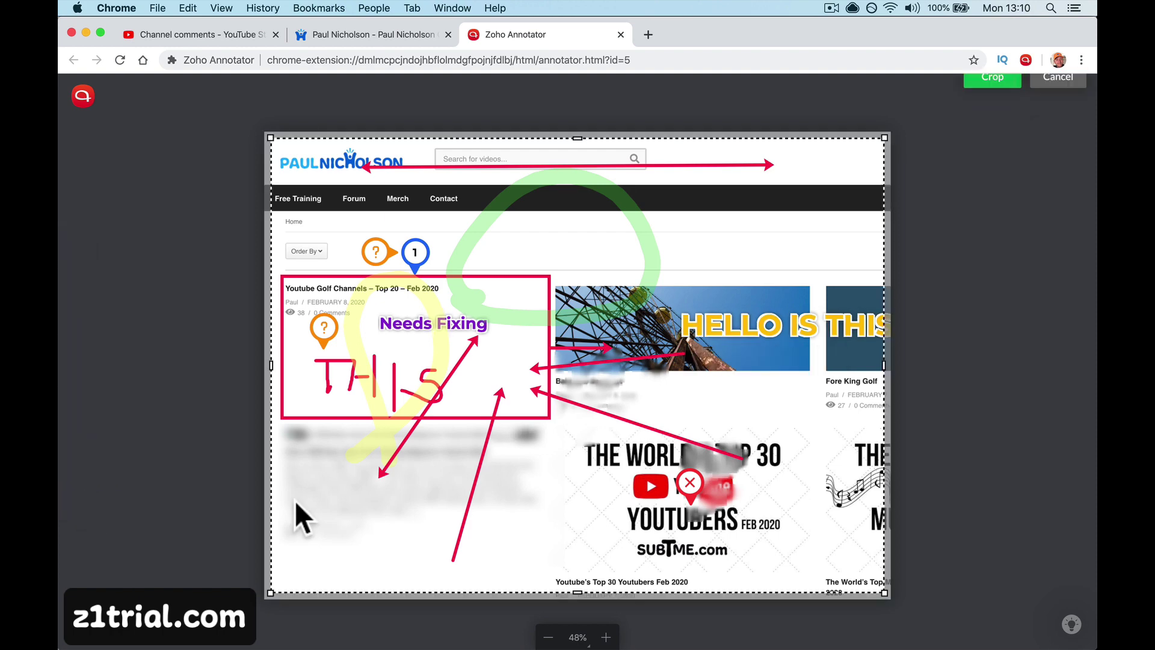
{"action": "left_click", "coordinate": [606, 637]}
{"action": "left_click", "coordinate": [606, 637]}
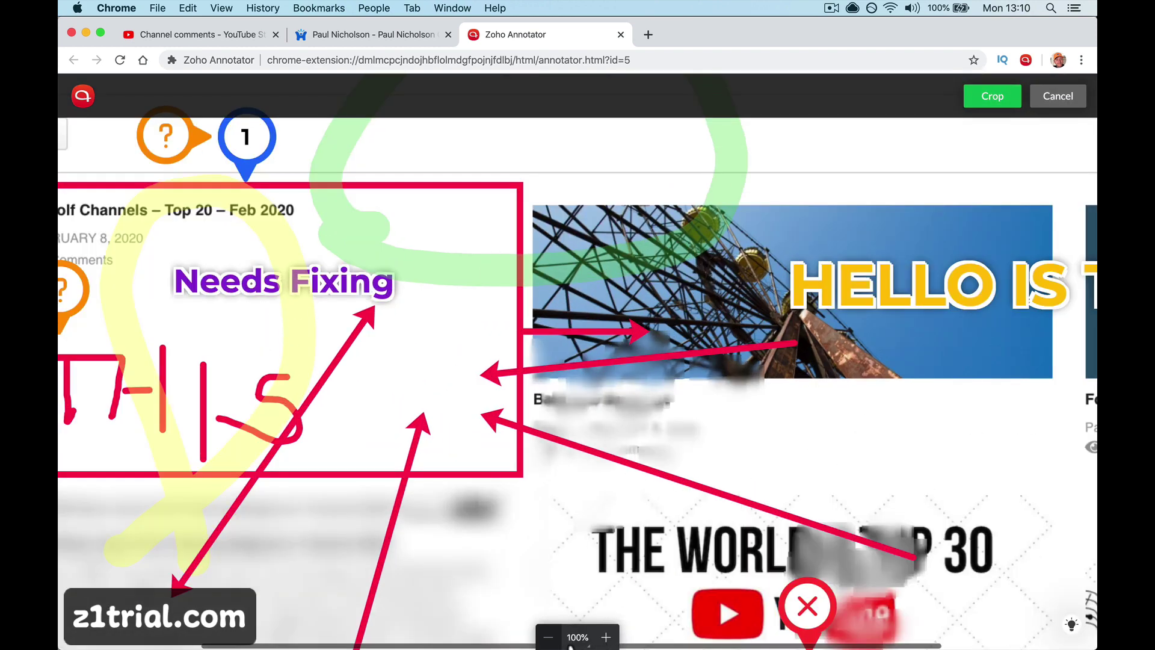
{"action": "left_click", "coordinate": [548, 636]}
{"action": "left_click", "coordinate": [548, 636]}
{"action": "left_click", "coordinate": [549, 636]}
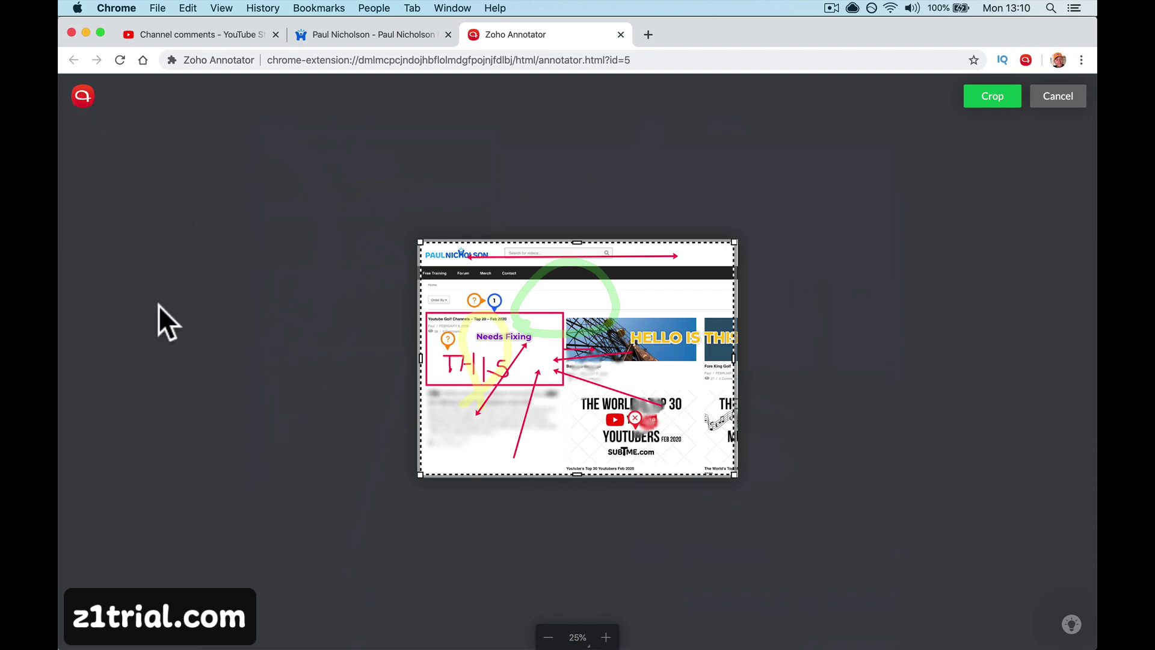
{"action": "left_click", "coordinate": [548, 637]}
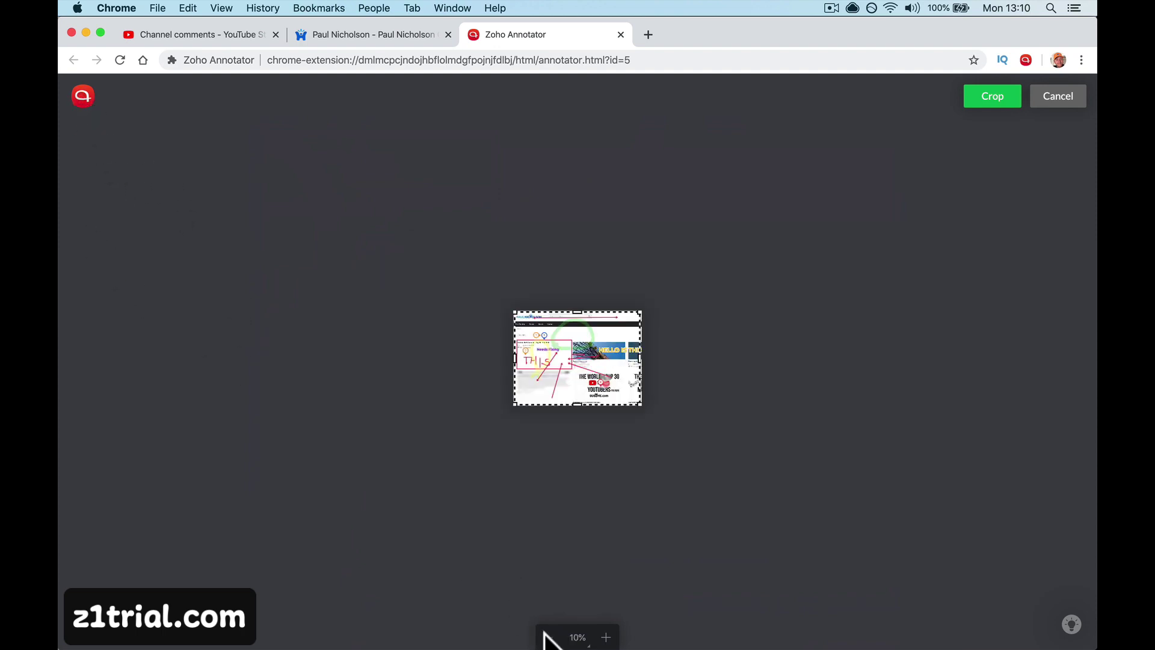
{"action": "left_click", "coordinate": [606, 637]}
{"action": "left_click", "coordinate": [606, 637]}
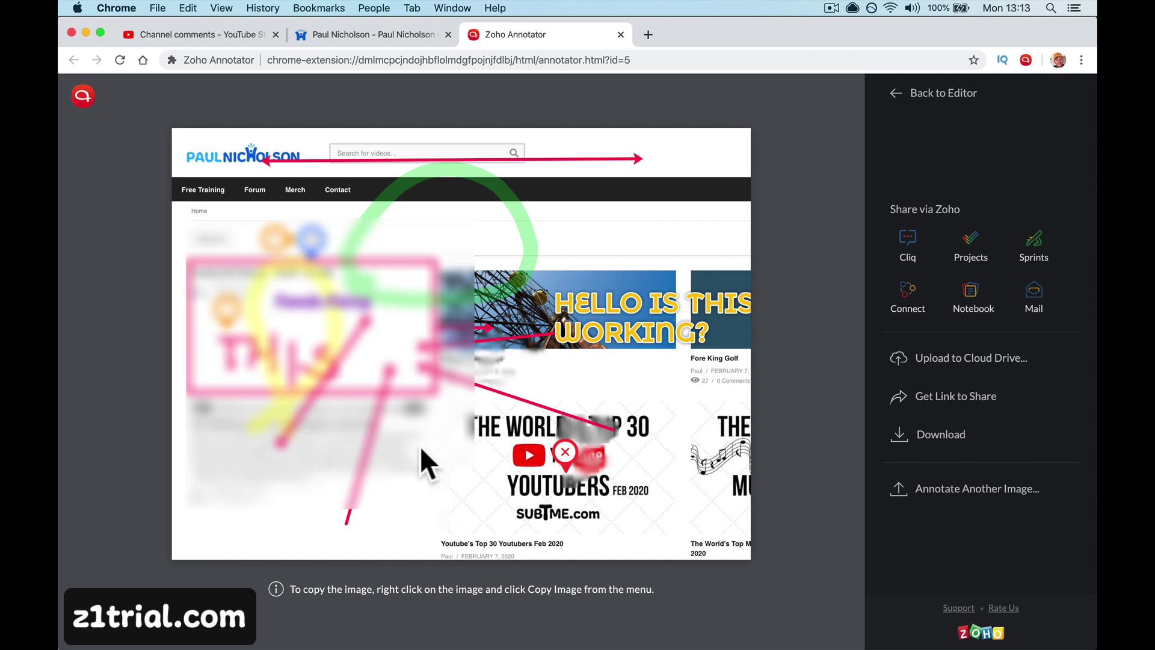
Load paulnicholson.com in place of the annotator, open its free training site, and look through the Zoho courses.
{"action": "left_click", "coordinate": [436, 60]}
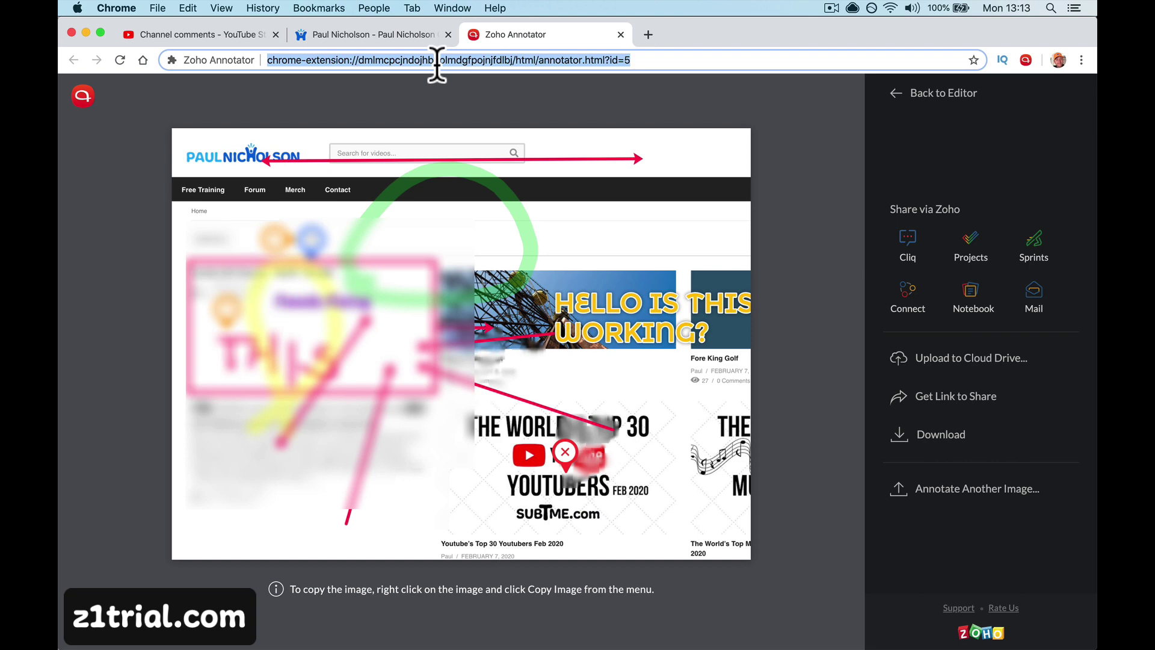
{"action": "type", "text": "paulnicholson.com"}
{"action": "key", "text": "Return"}
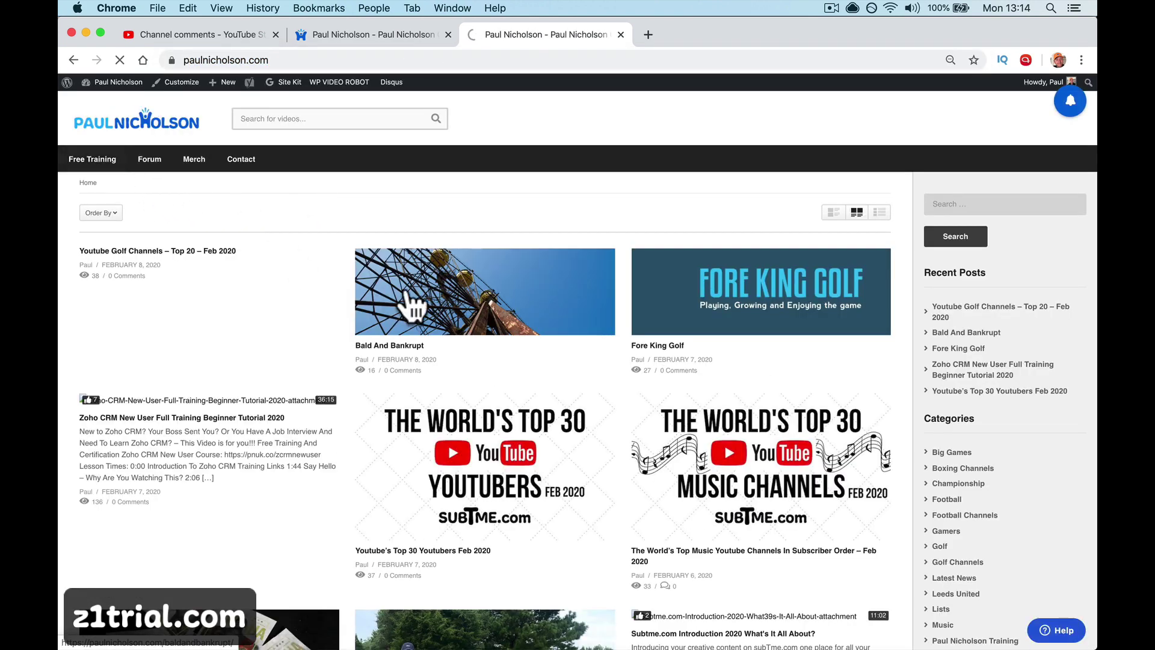
{"action": "scroll", "coordinate": [556, 363], "scroll_direction": "down", "scroll_amount": 13}
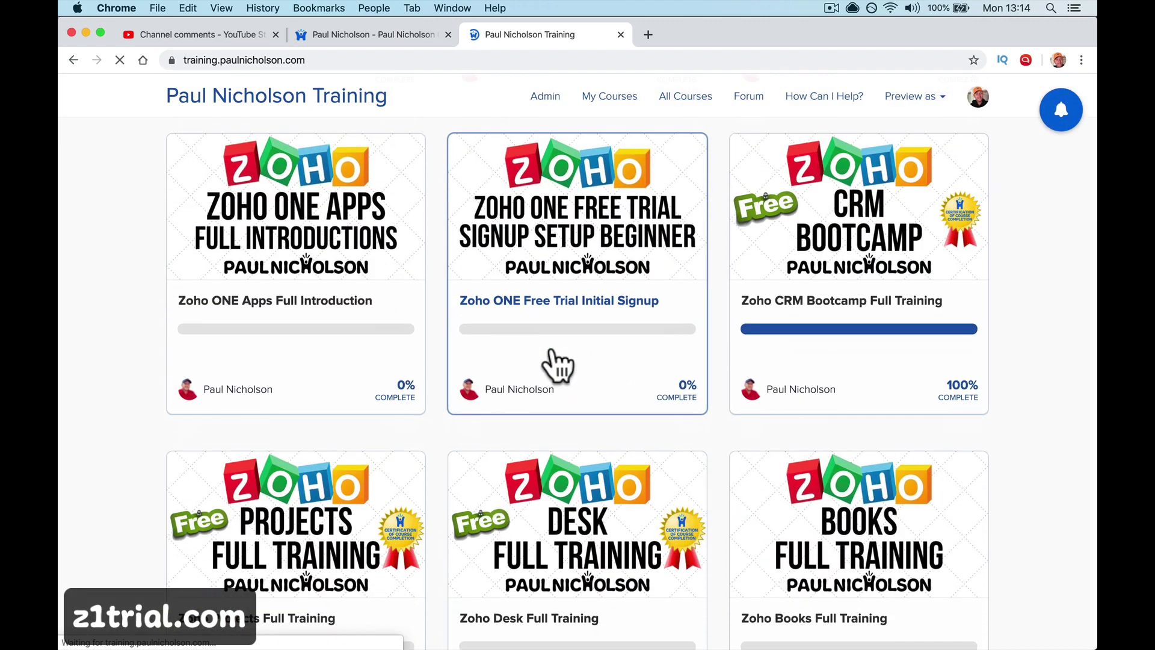
{"action": "scroll", "coordinate": [557, 363], "scroll_direction": "down", "scroll_amount": 20}
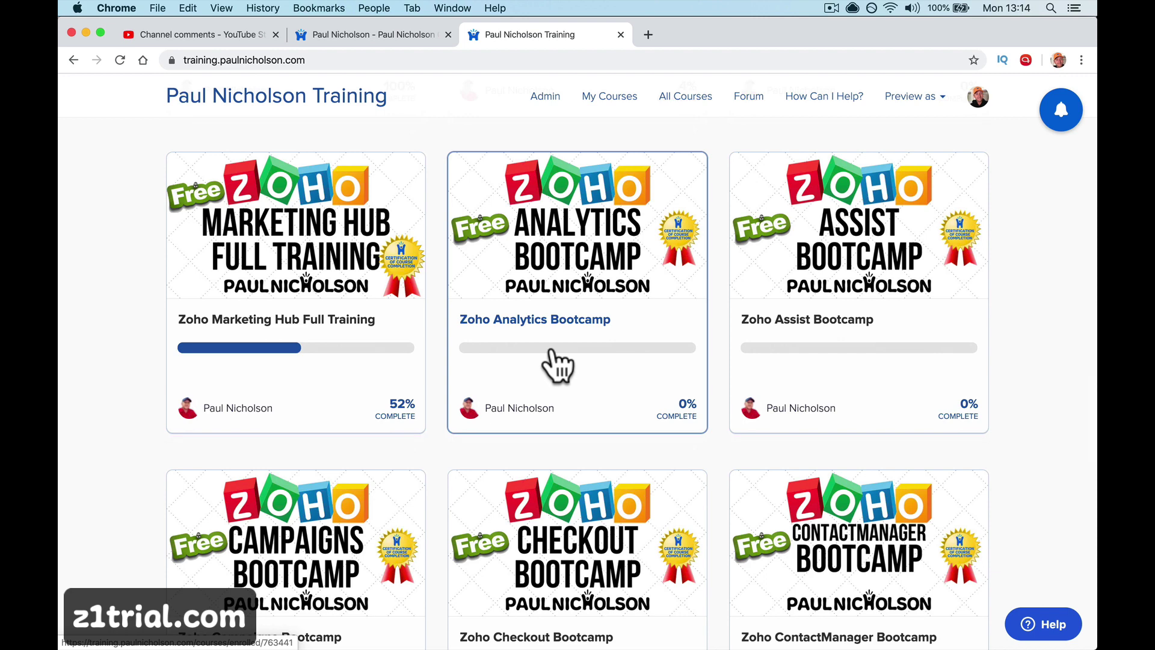
{"action": "scroll", "coordinate": [559, 366], "scroll_direction": "down", "scroll_amount": 1}
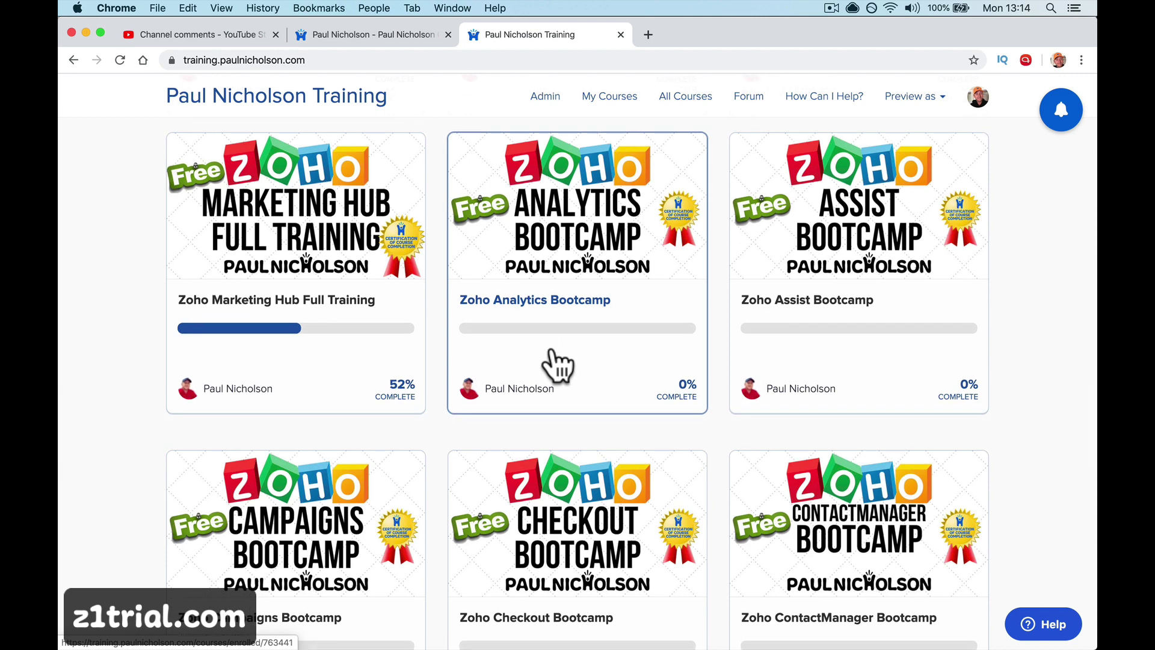